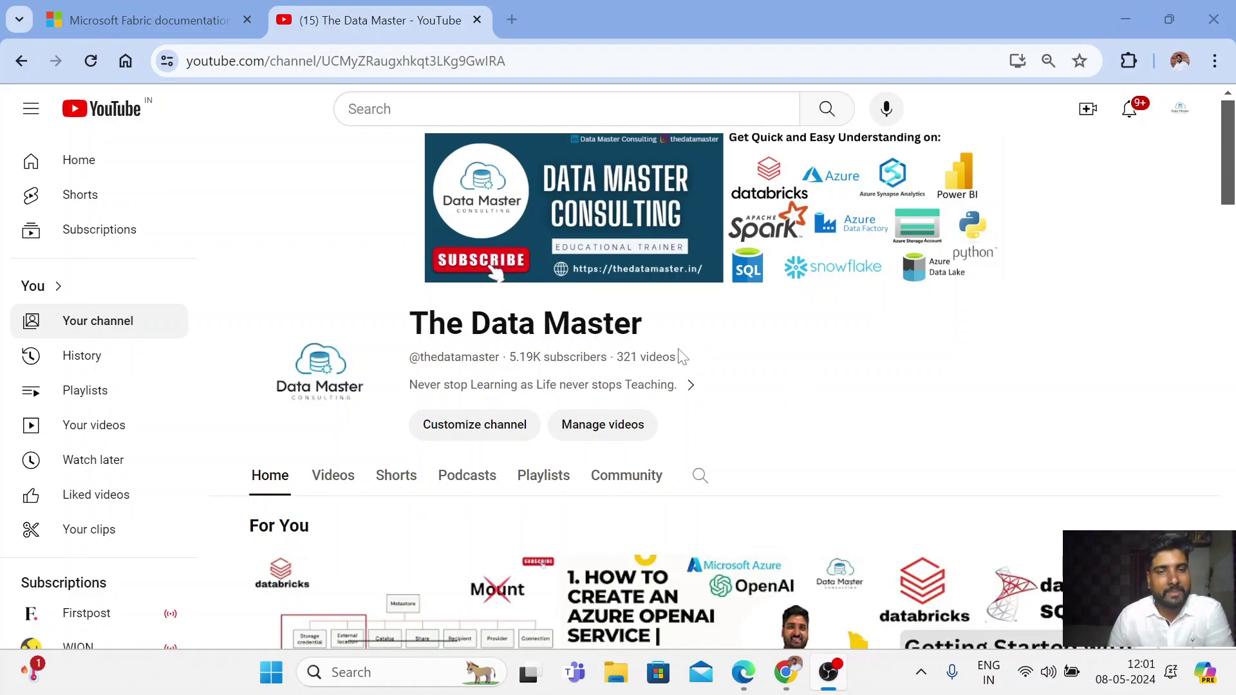
- Look through the playlist sections on The Data Master channel's home page, including Databricks, Microsoft Fabric, Power BI and Azure OpenAI
{"action": "scroll", "coordinate": [682, 356], "scroll_direction": "down", "scroll_amount": 9}
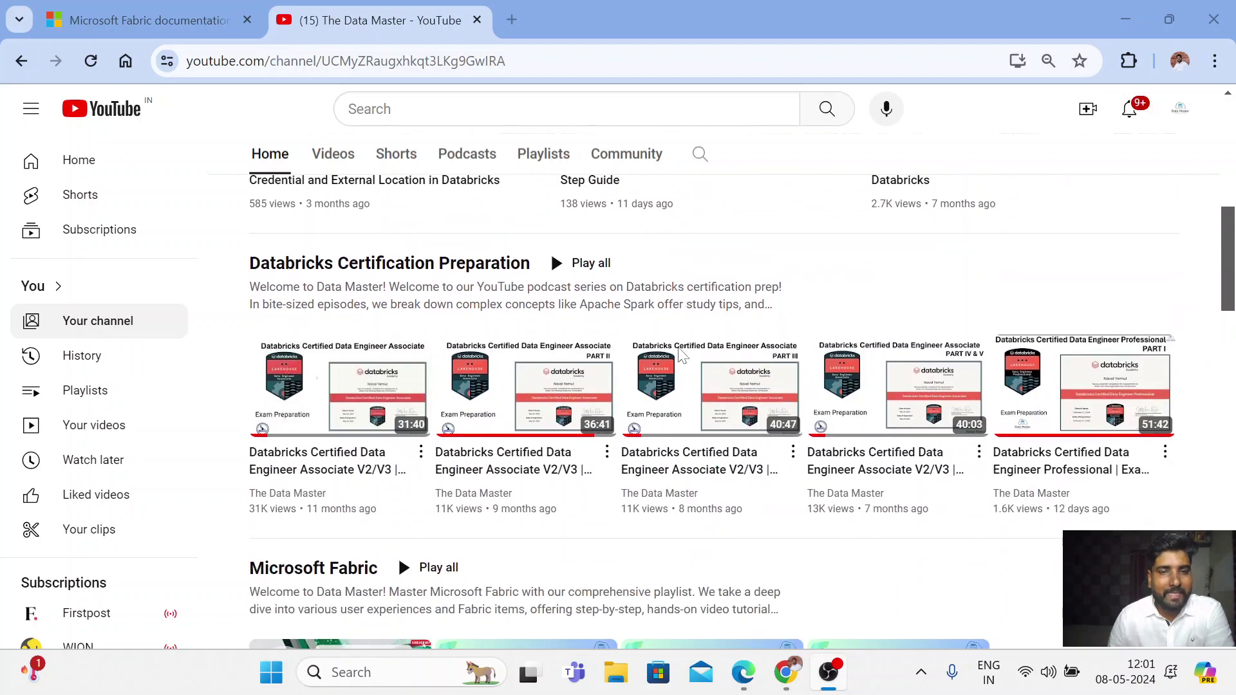
{"action": "scroll", "coordinate": [683, 356], "scroll_direction": "up", "scroll_amount": 1}
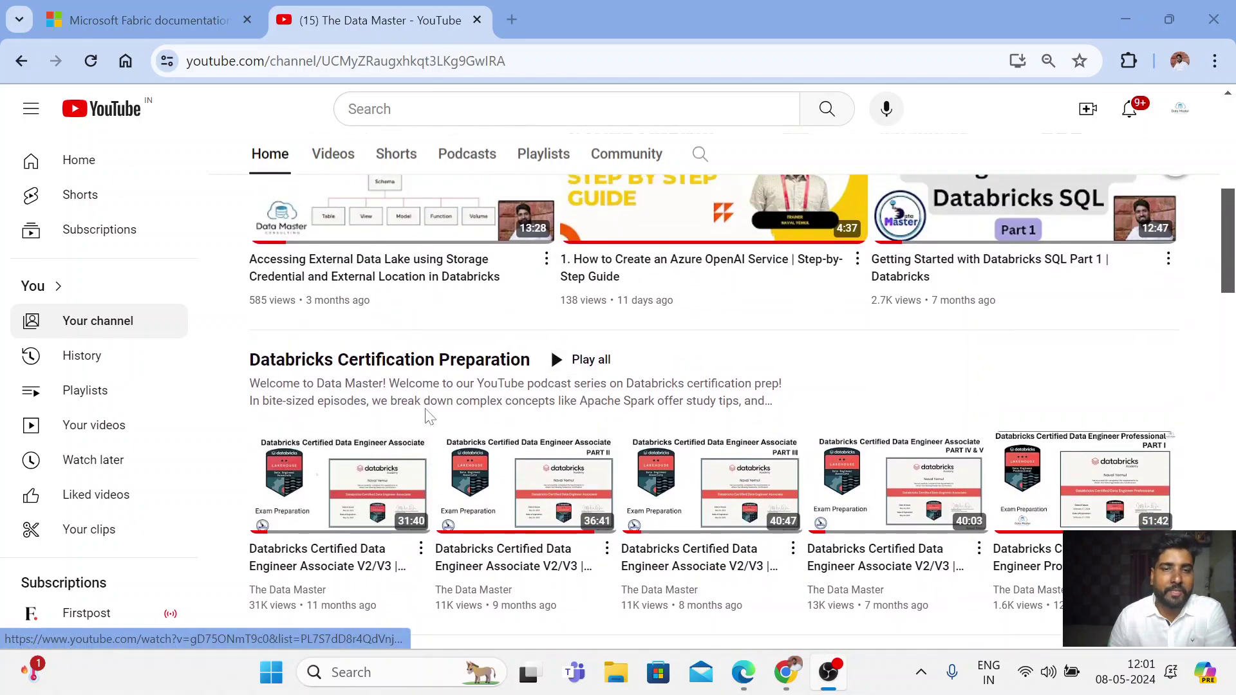
{"action": "scroll", "coordinate": [324, 437], "scroll_direction": "down", "scroll_amount": 5}
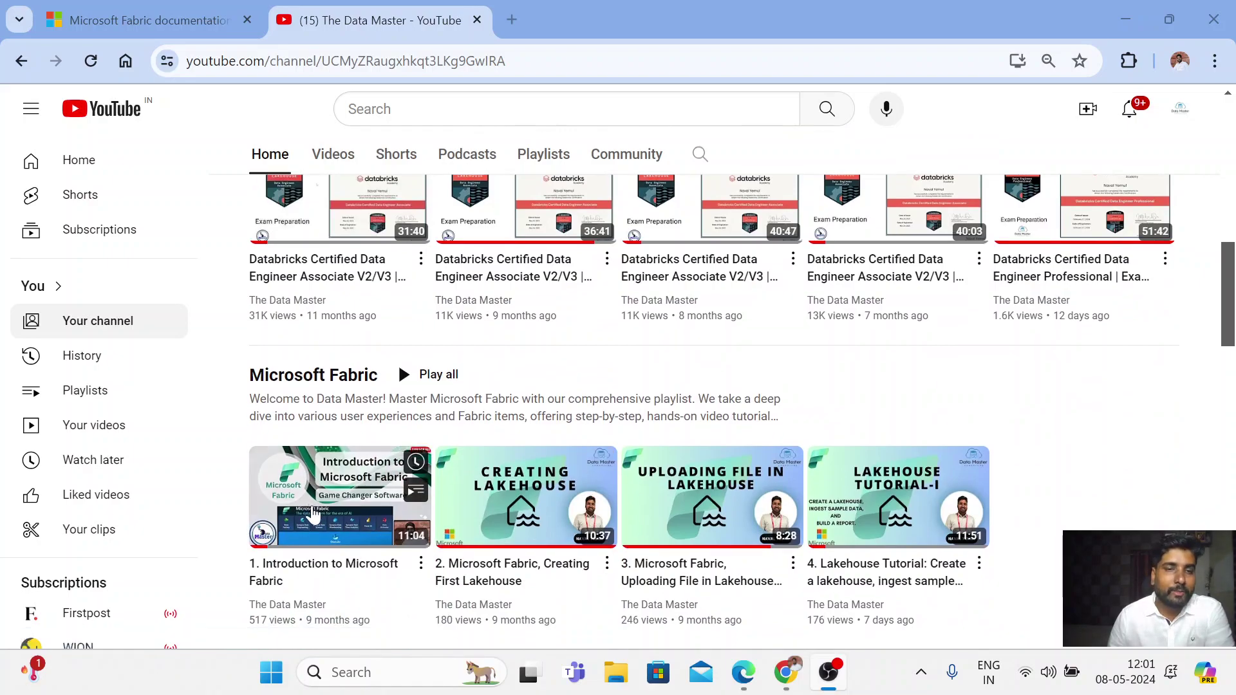
{"action": "mouse_move", "coordinate": [958, 527]}
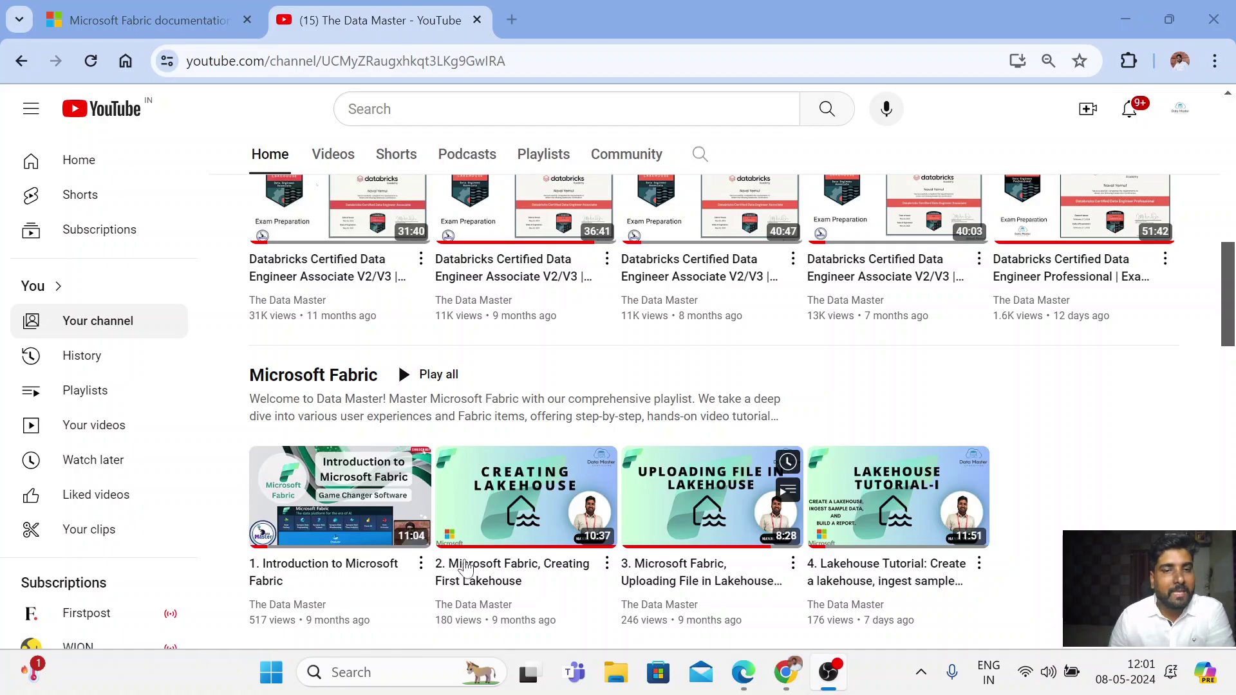
{"action": "scroll", "coordinate": [570, 450], "scroll_direction": "down", "scroll_amount": 5}
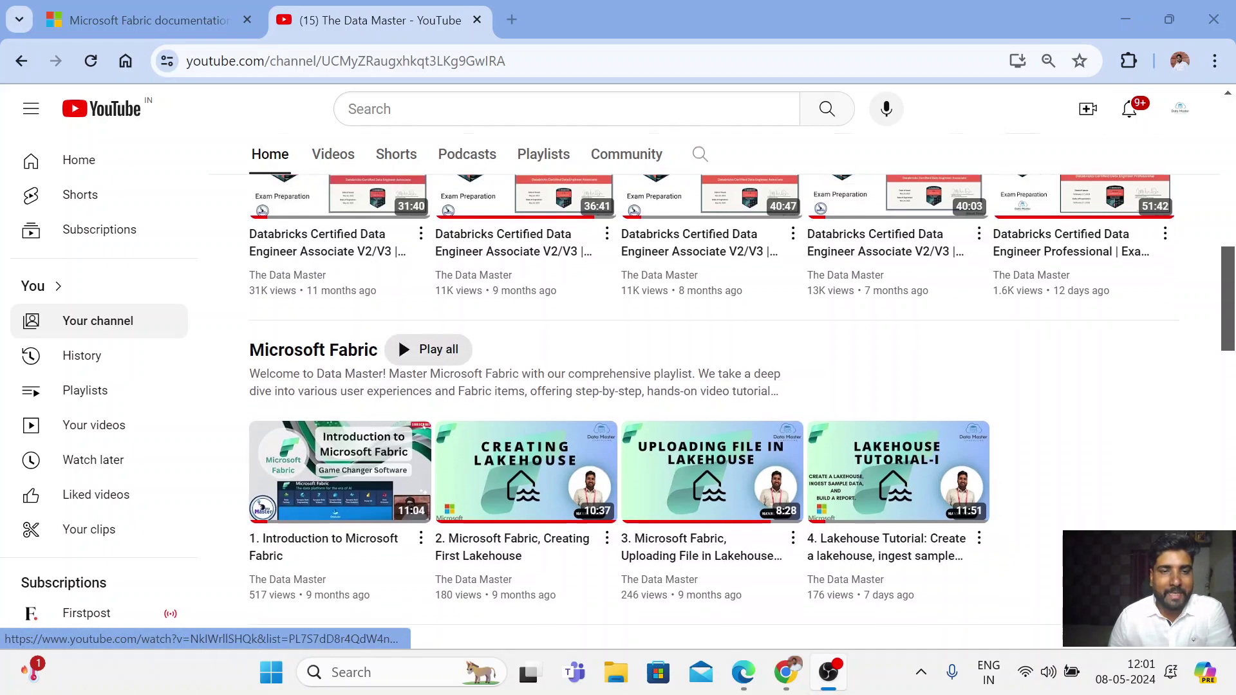
{"action": "scroll", "coordinate": [579, 381], "scroll_direction": "down", "scroll_amount": 2}
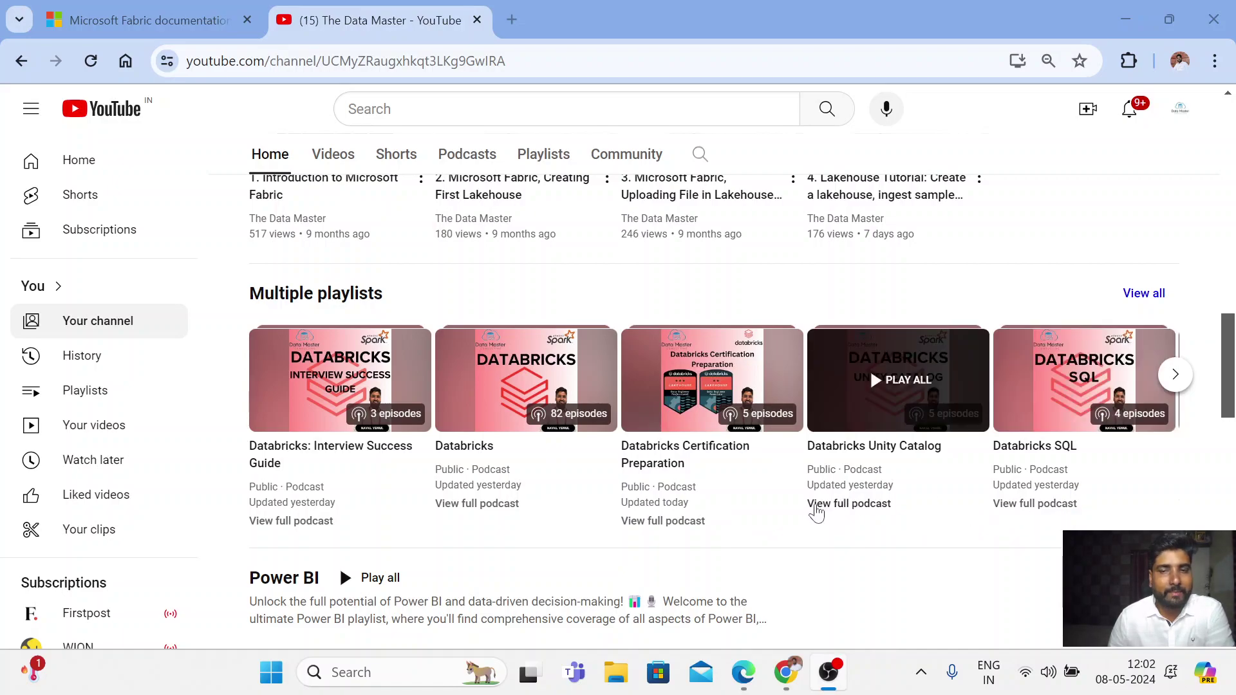
{"action": "scroll", "coordinate": [665, 462], "scroll_direction": "down", "scroll_amount": 3}
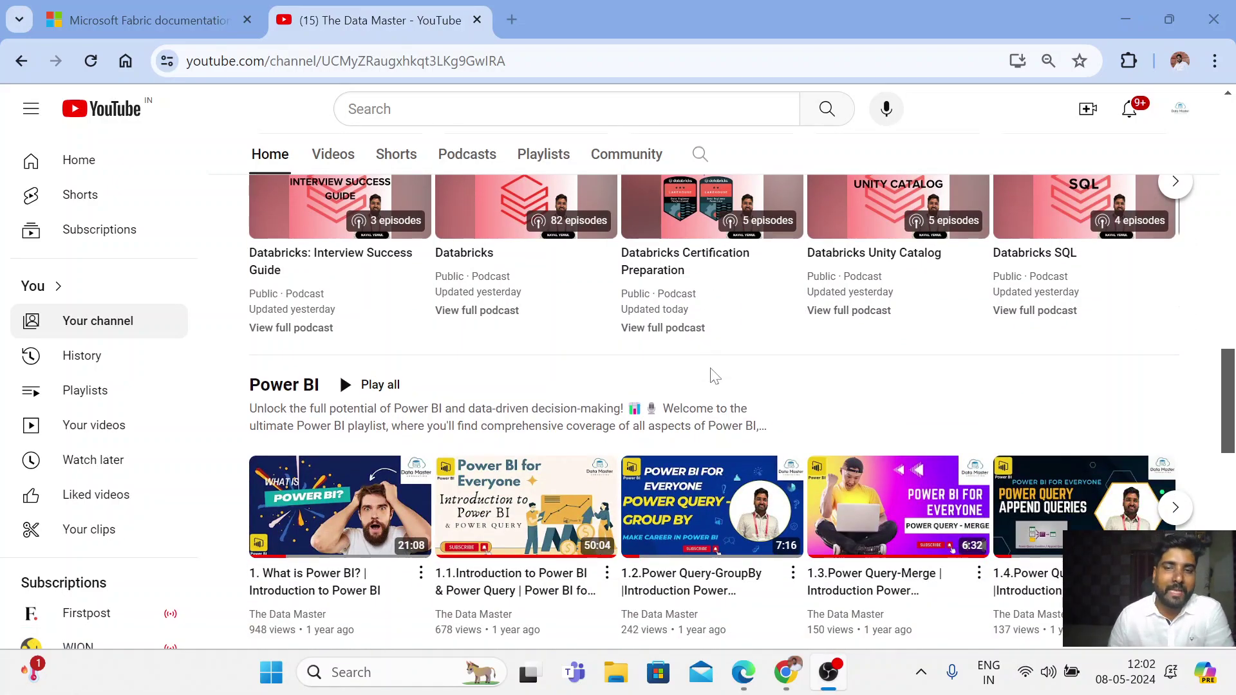
{"action": "scroll", "coordinate": [793, 399], "scroll_direction": "down", "scroll_amount": 4}
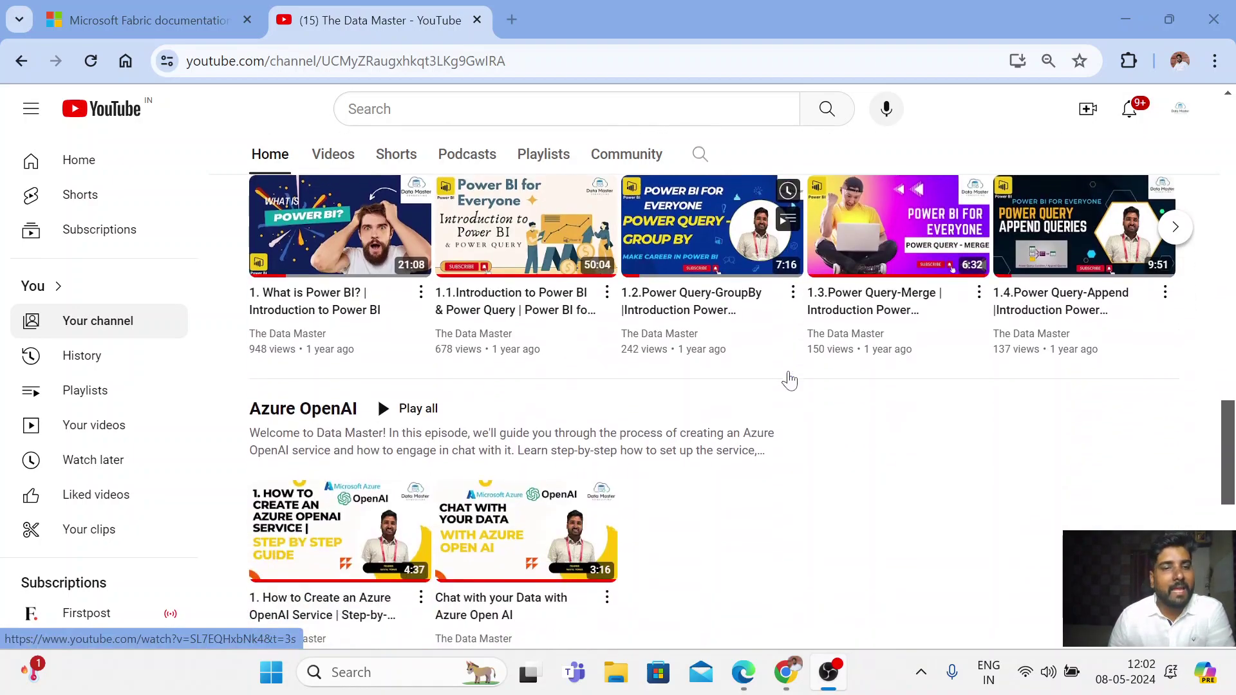
{"action": "scroll", "coordinate": [789, 381], "scroll_direction": "down", "scroll_amount": 2}
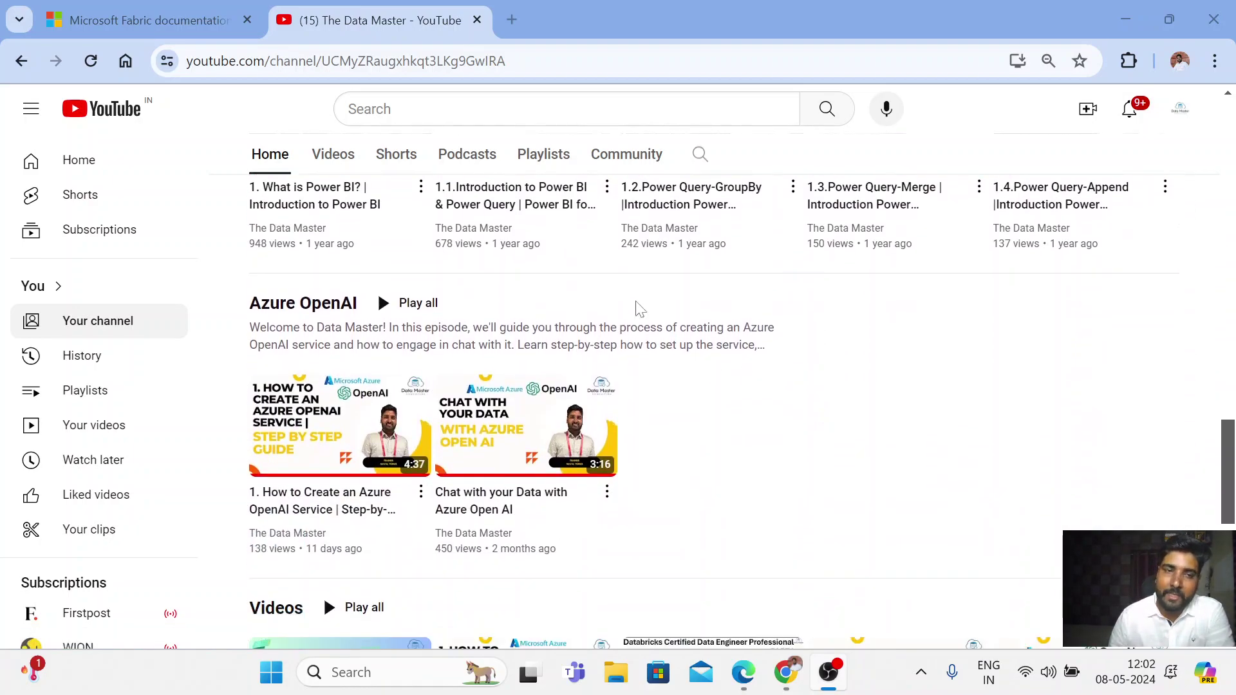
{"action": "scroll", "coordinate": [831, 351], "scroll_direction": "down", "scroll_amount": 2}
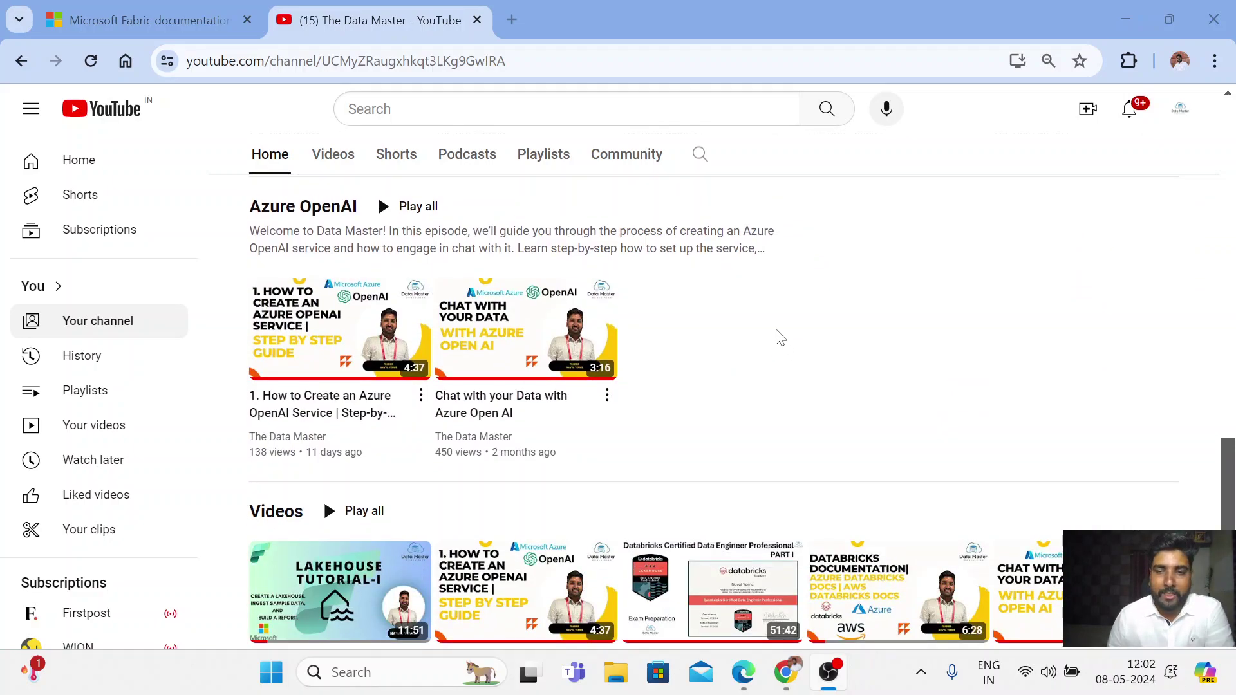
{"action": "scroll", "coordinate": [776, 330], "scroll_direction": "up", "scroll_amount": 4}
{"action": "scroll", "coordinate": [776, 329], "scroll_direction": "up", "scroll_amount": 15}
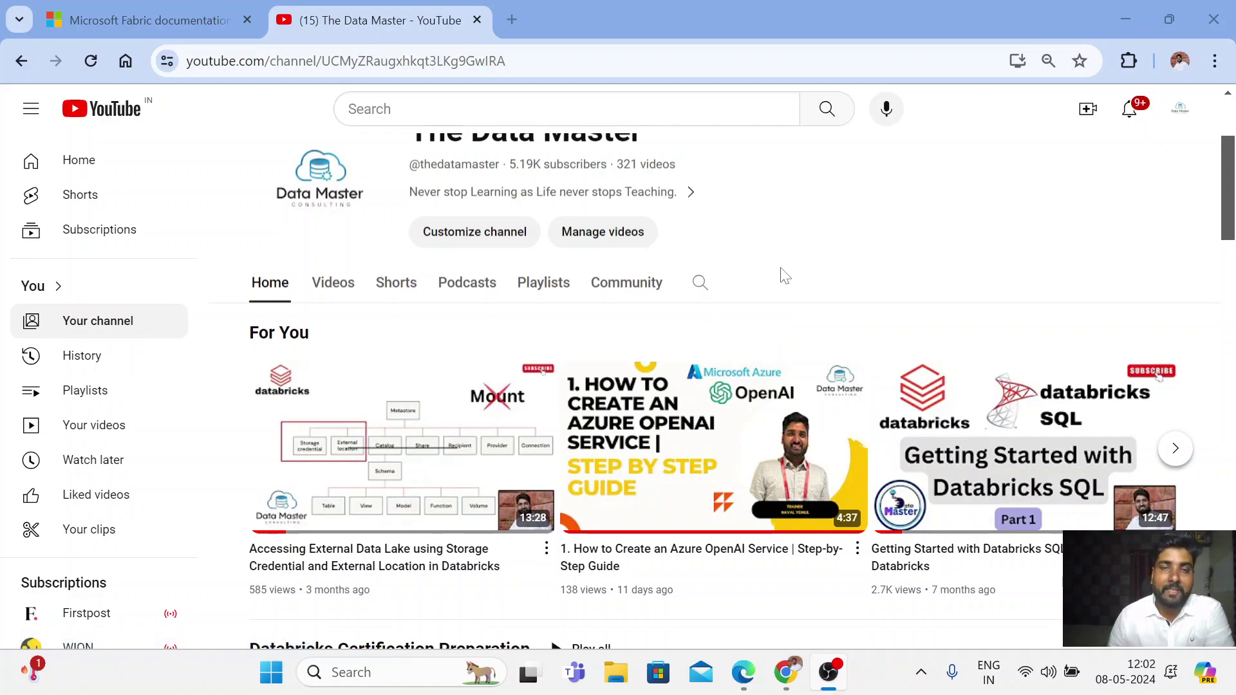
{"action": "scroll", "coordinate": [784, 275], "scroll_direction": "up", "scroll_amount": 1}
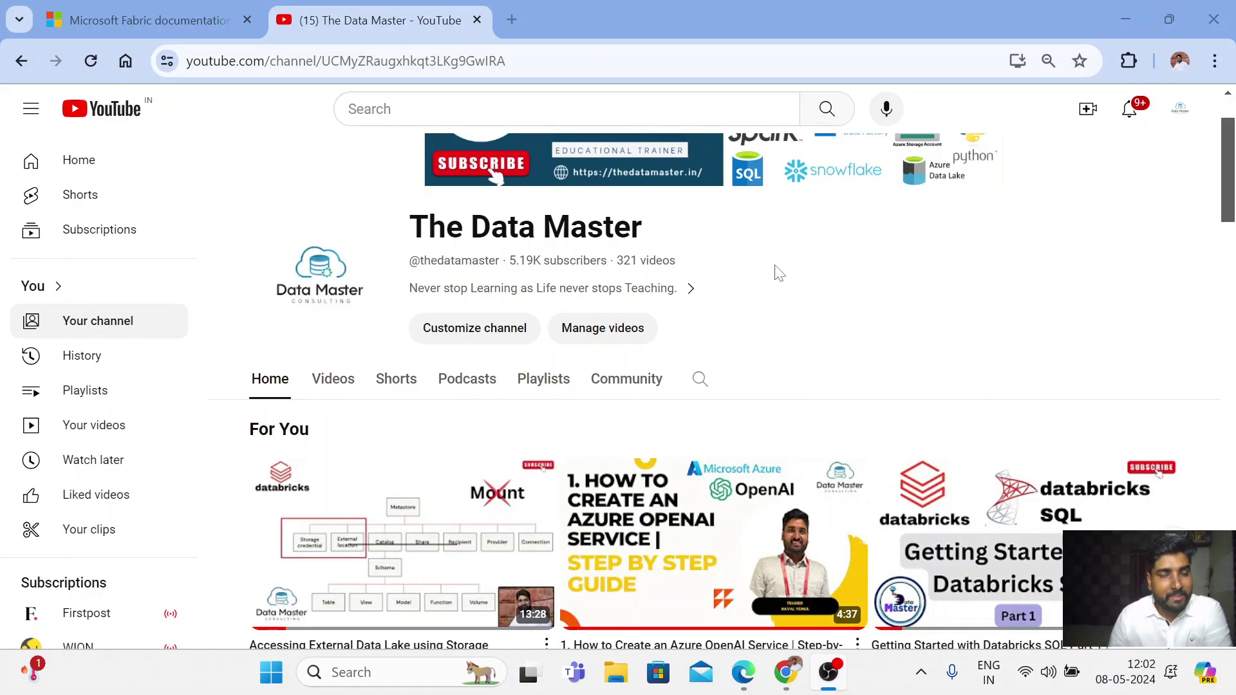
{"action": "scroll", "coordinate": [782, 290], "scroll_direction": "down", "scroll_amount": 4}
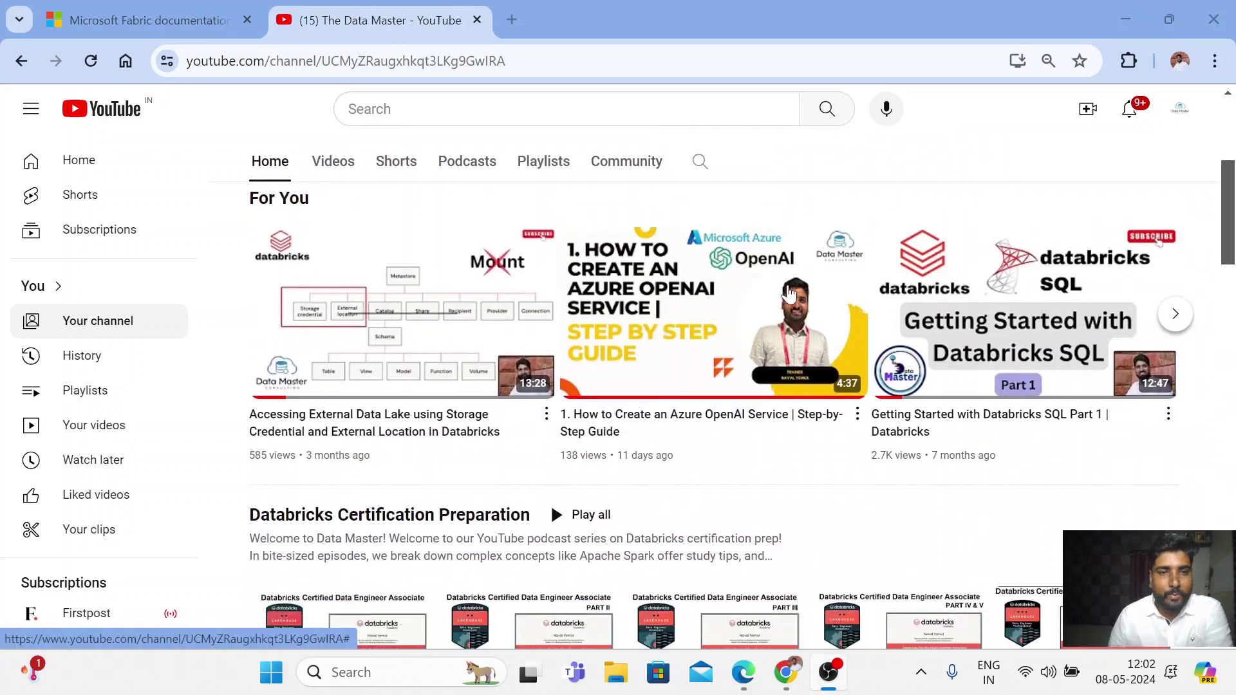
{"action": "scroll", "coordinate": [771, 427], "scroll_direction": "down", "scroll_amount": 1}
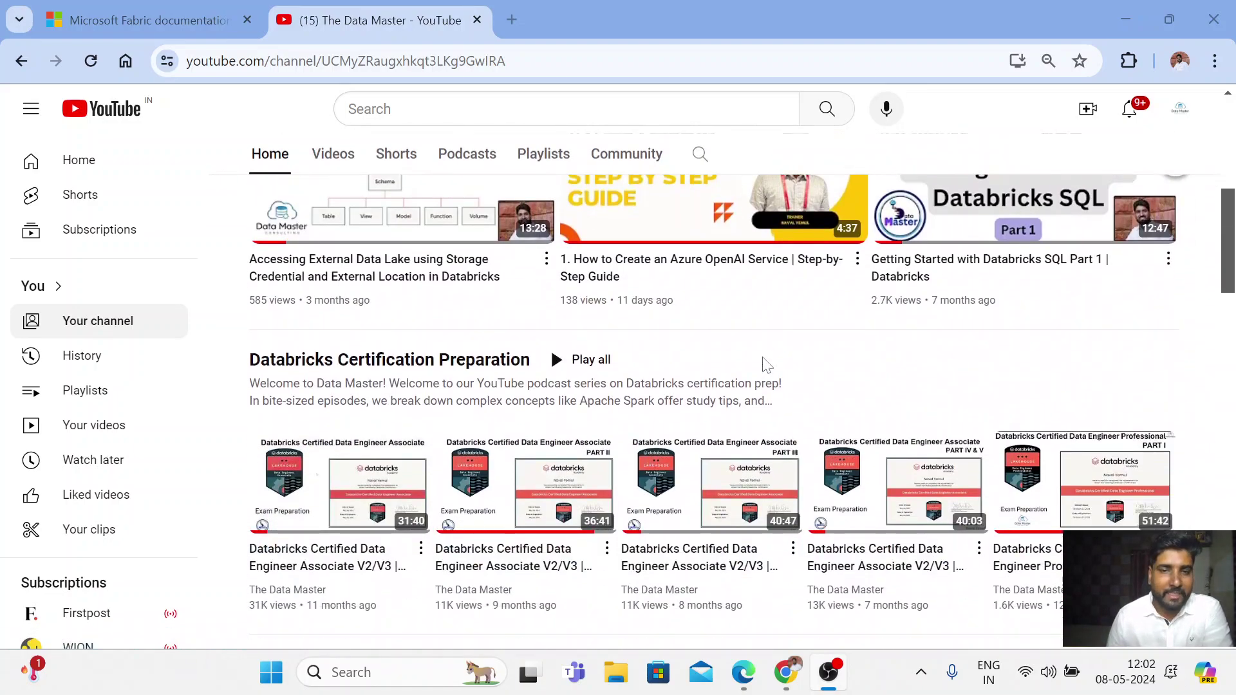
- Open the channel's Microsoft Fabric playlist and review its episodes
{"action": "left_click", "coordinate": [159, 16]}
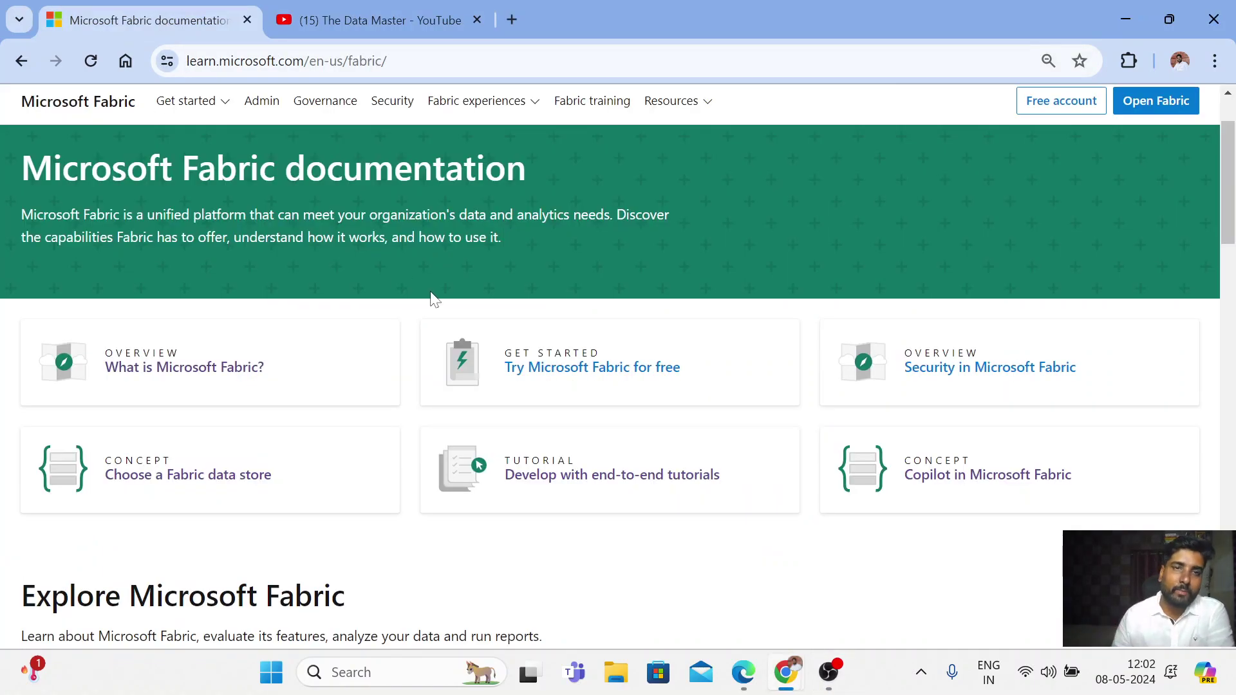
{"action": "left_click", "coordinate": [325, 16]}
{"action": "scroll", "coordinate": [313, 295], "scroll_direction": "down", "scroll_amount": 6}
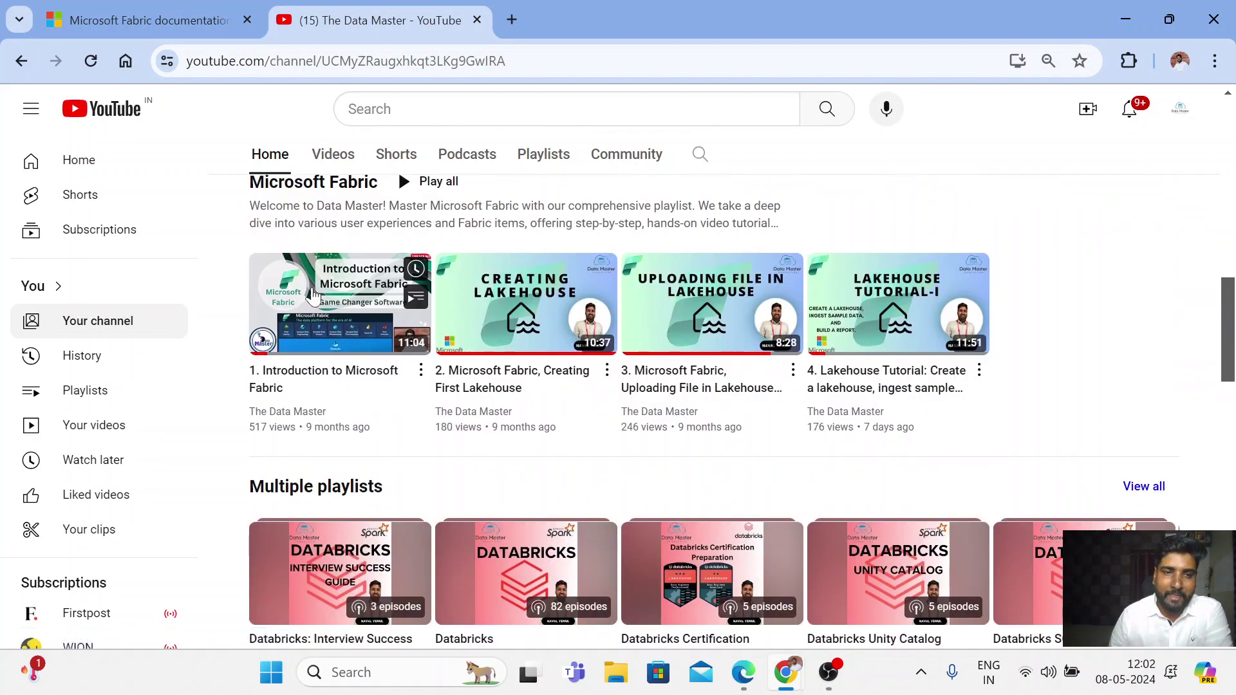
{"action": "left_click", "coordinate": [373, 182]}
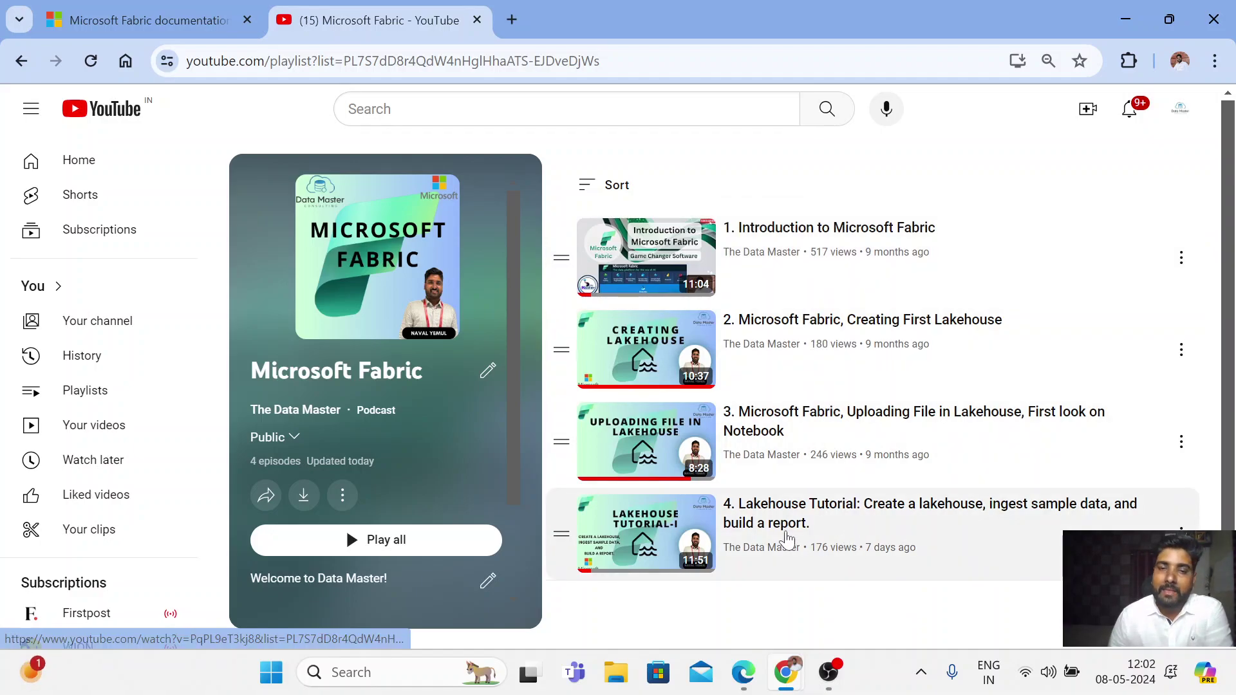
{"action": "scroll", "coordinate": [785, 536], "scroll_direction": "down", "scroll_amount": 1}
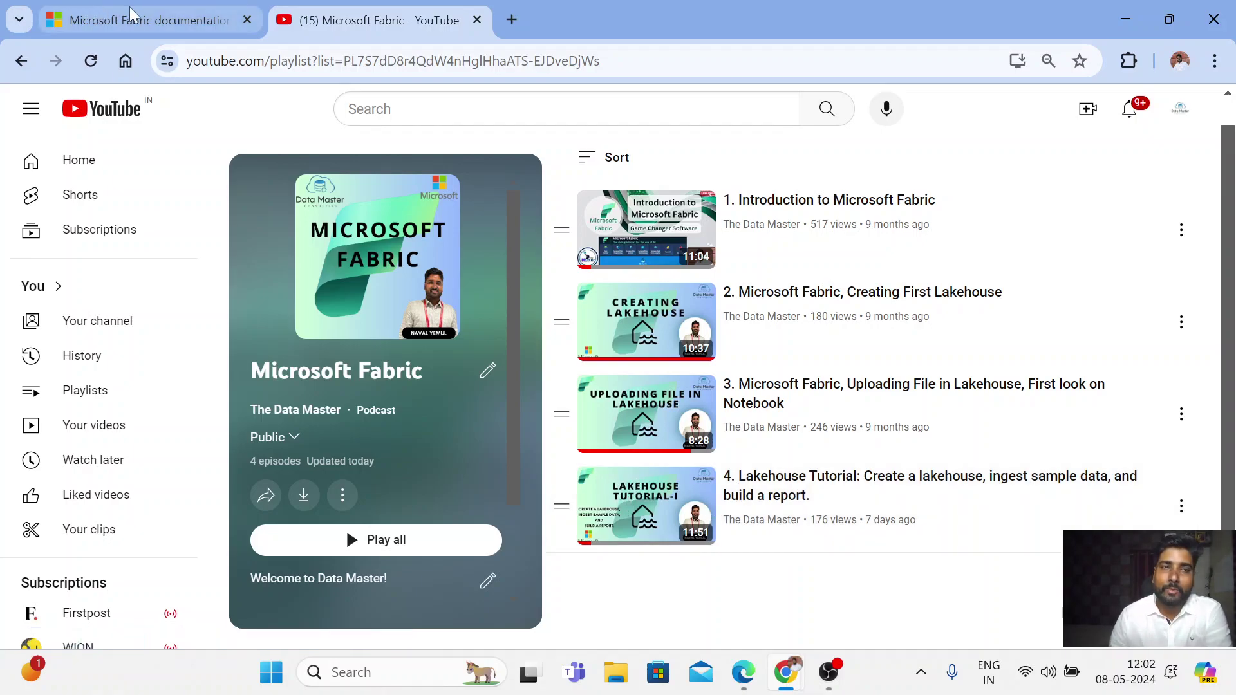
- Switch to the Microsoft Fabric documentation and open the Lakehouse tutorial from its list of end-to-end multi-experience tutorials
{"action": "mouse_move", "coordinate": [137, 13]}
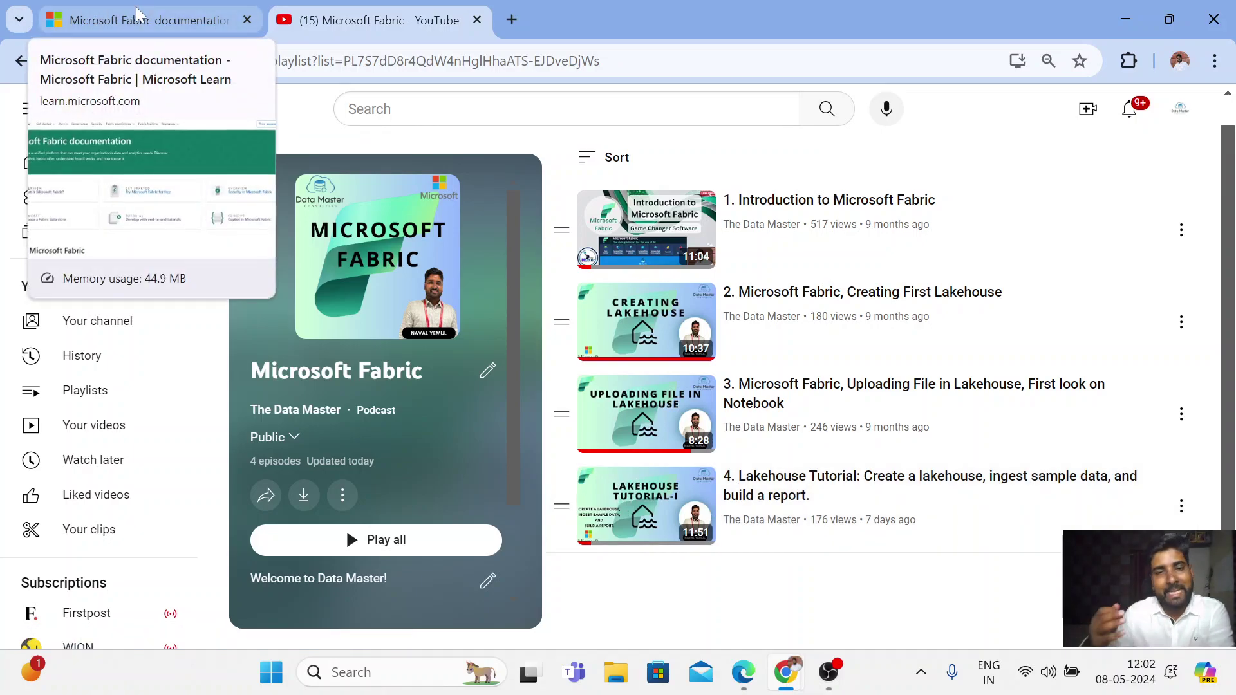
{"action": "left_click", "coordinate": [138, 14]}
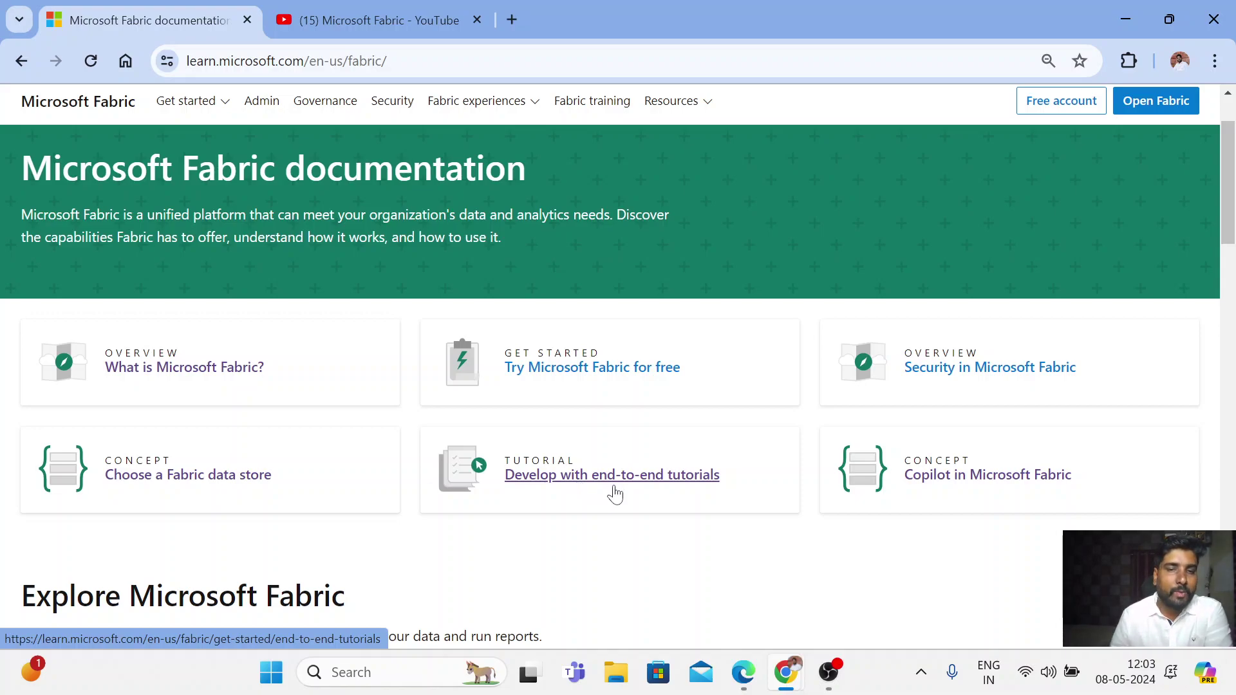
{"action": "left_click", "coordinate": [614, 492]}
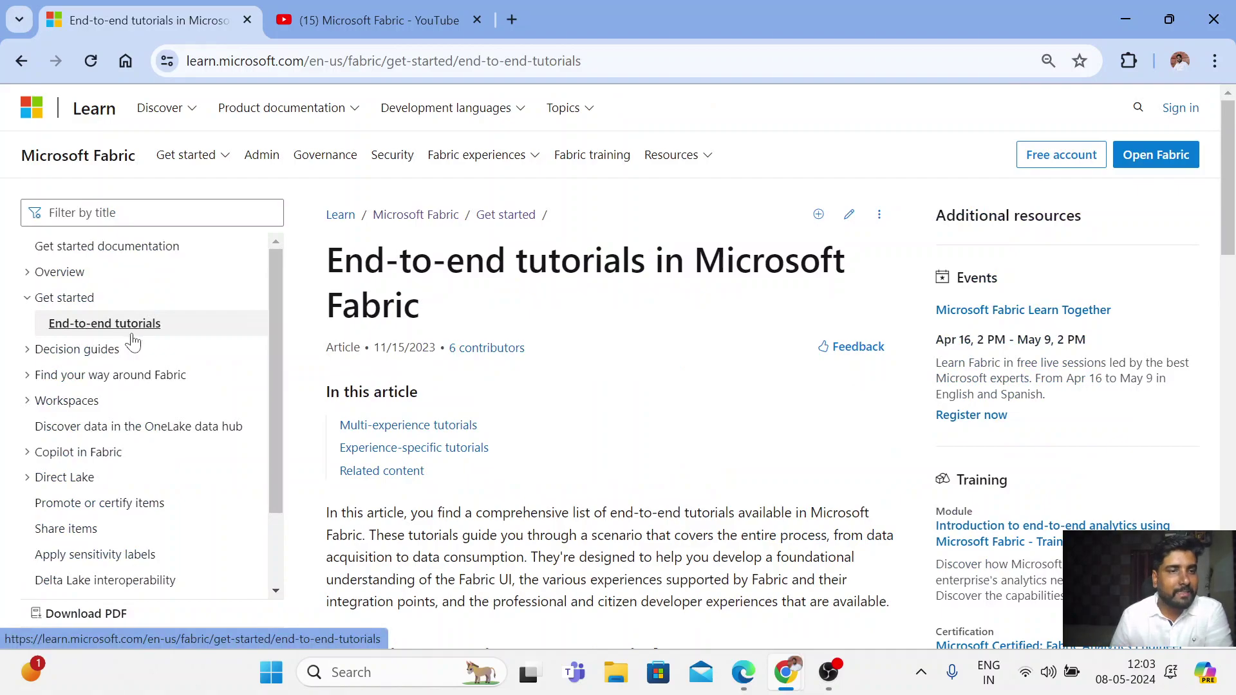
{"action": "scroll", "coordinate": [593, 412], "scroll_direction": "down", "scroll_amount": 6}
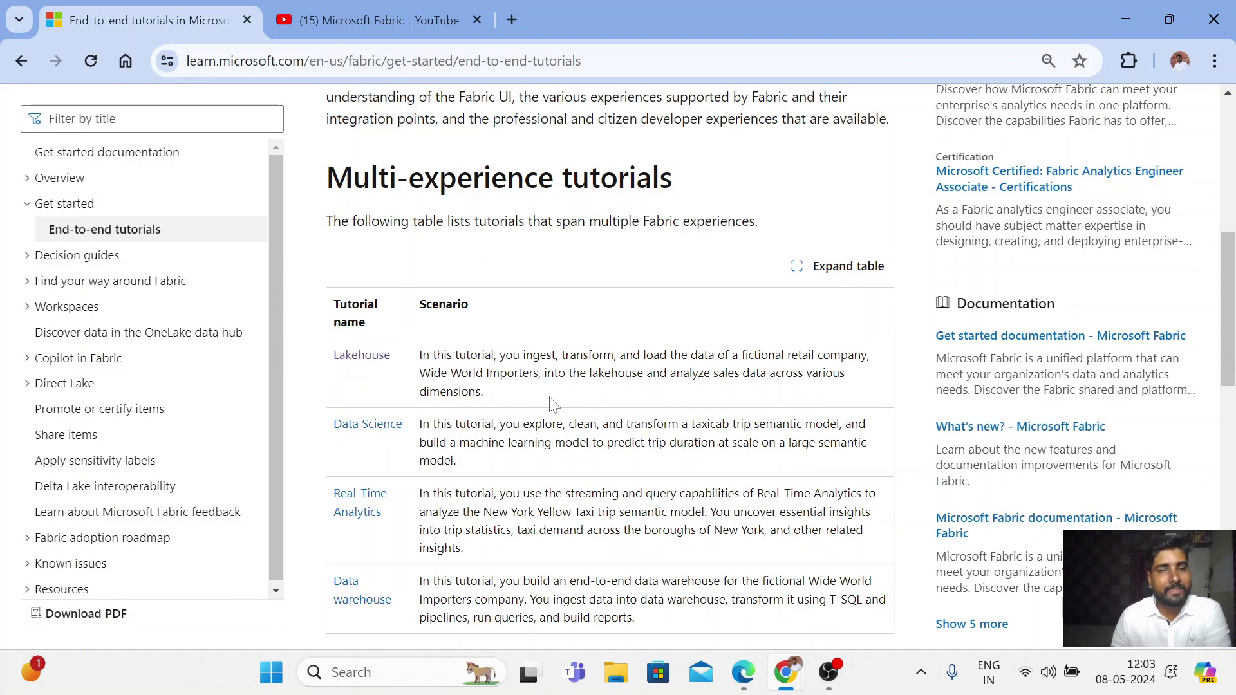
{"action": "scroll", "coordinate": [451, 335], "scroll_direction": "down", "scroll_amount": 1}
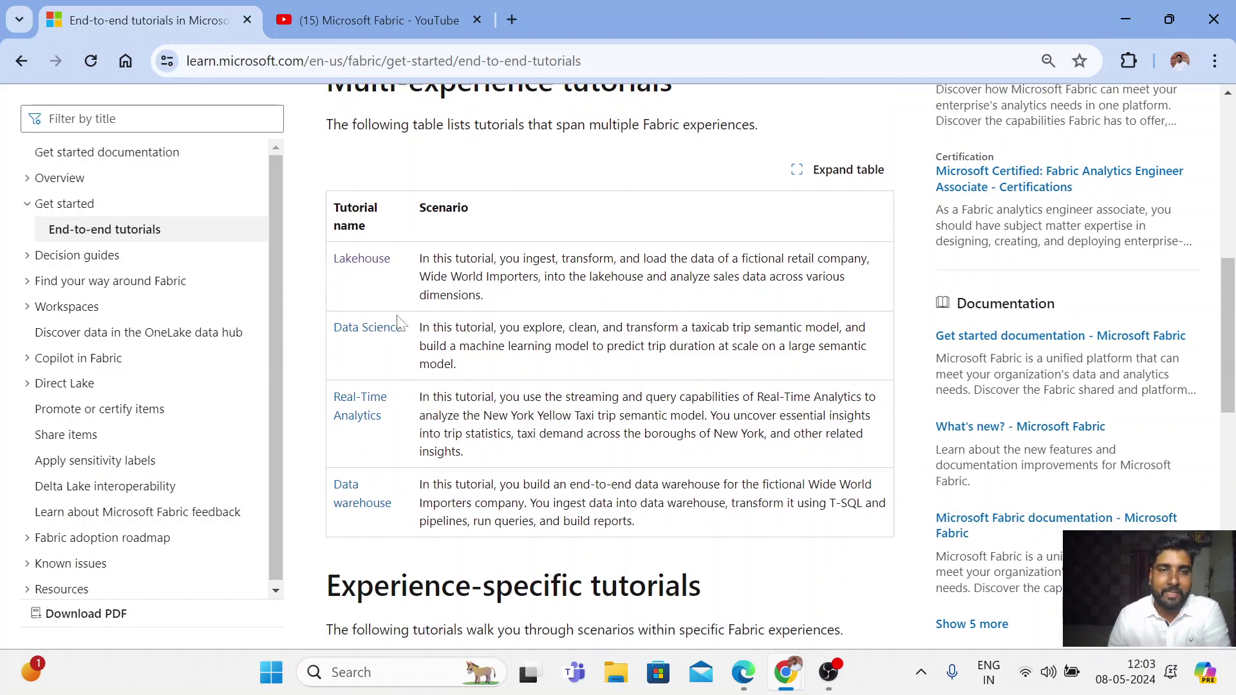
{"action": "left_click", "coordinate": [365, 263]}
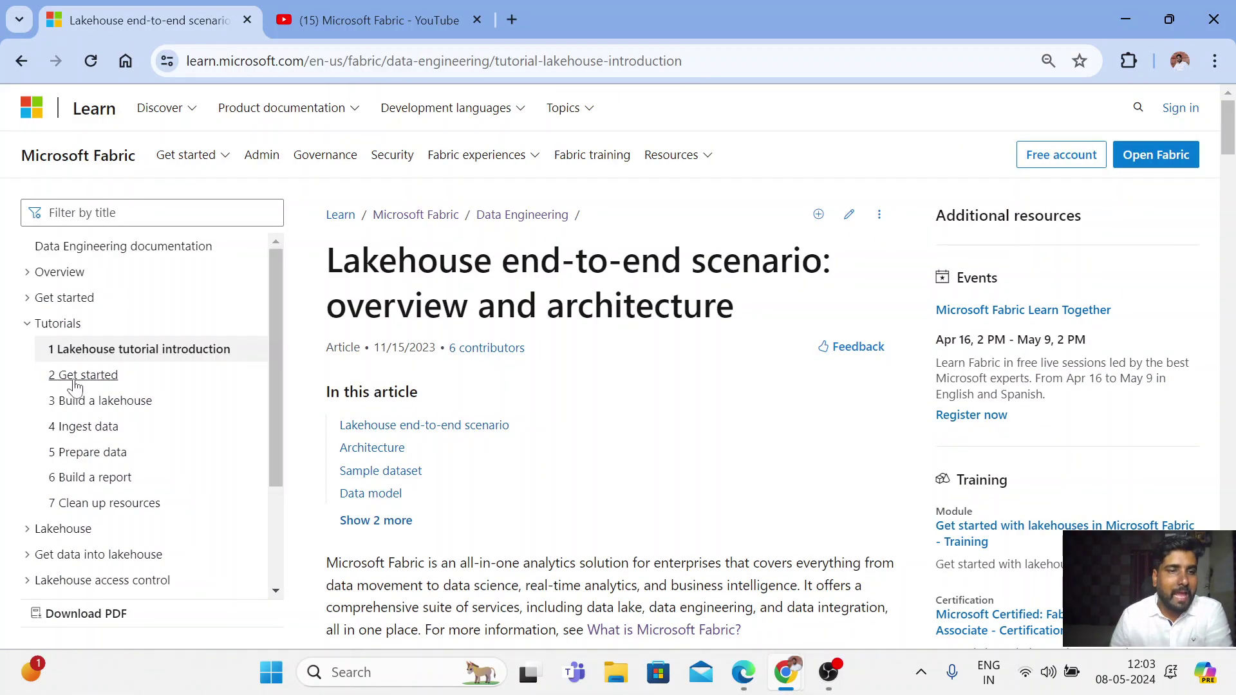
- Check the title of the tutorial's "Build a lakehouse" article, then open the "Ingest data" article
{"action": "left_click", "coordinate": [104, 408]}
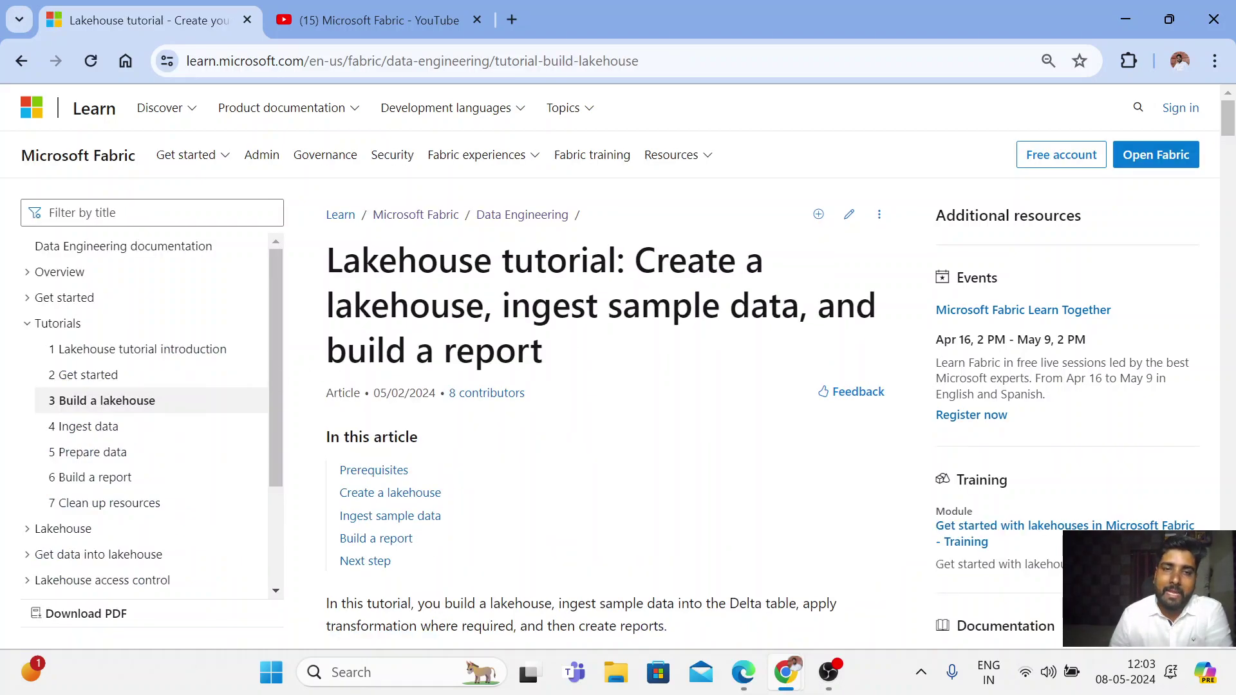
{"action": "left_click_drag", "start_coordinate": [512, 303], "coordinate": [772, 350]}
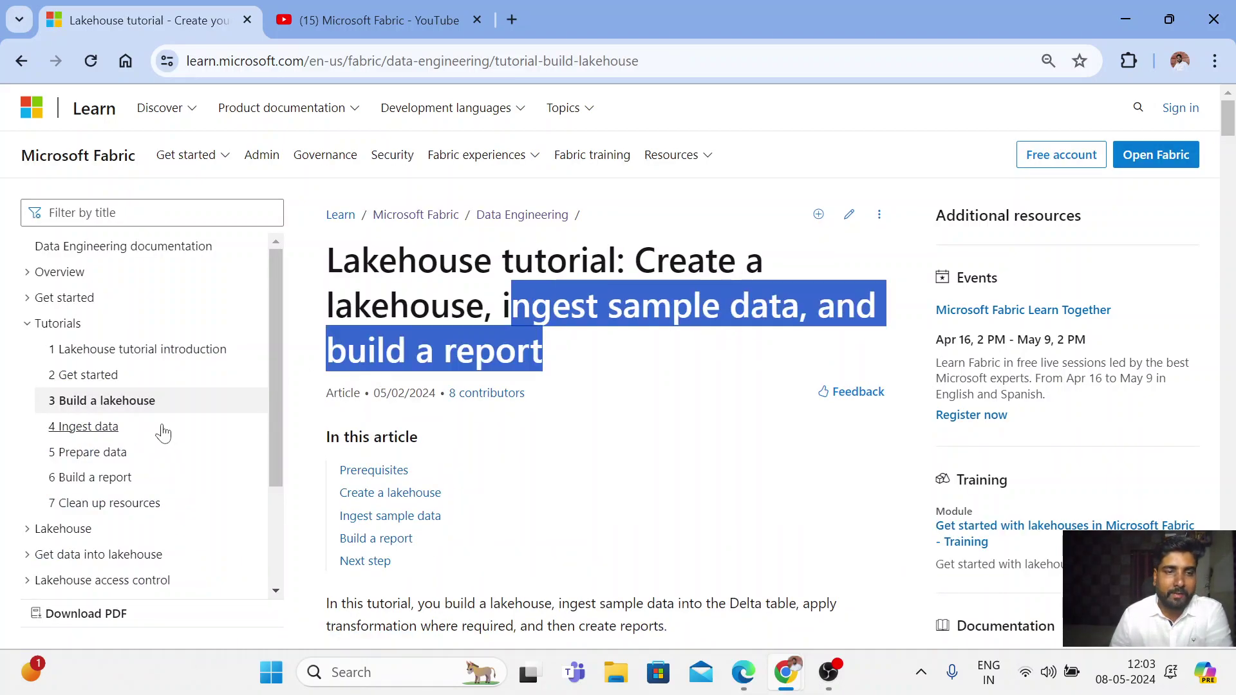
{"action": "left_click", "coordinate": [89, 427]}
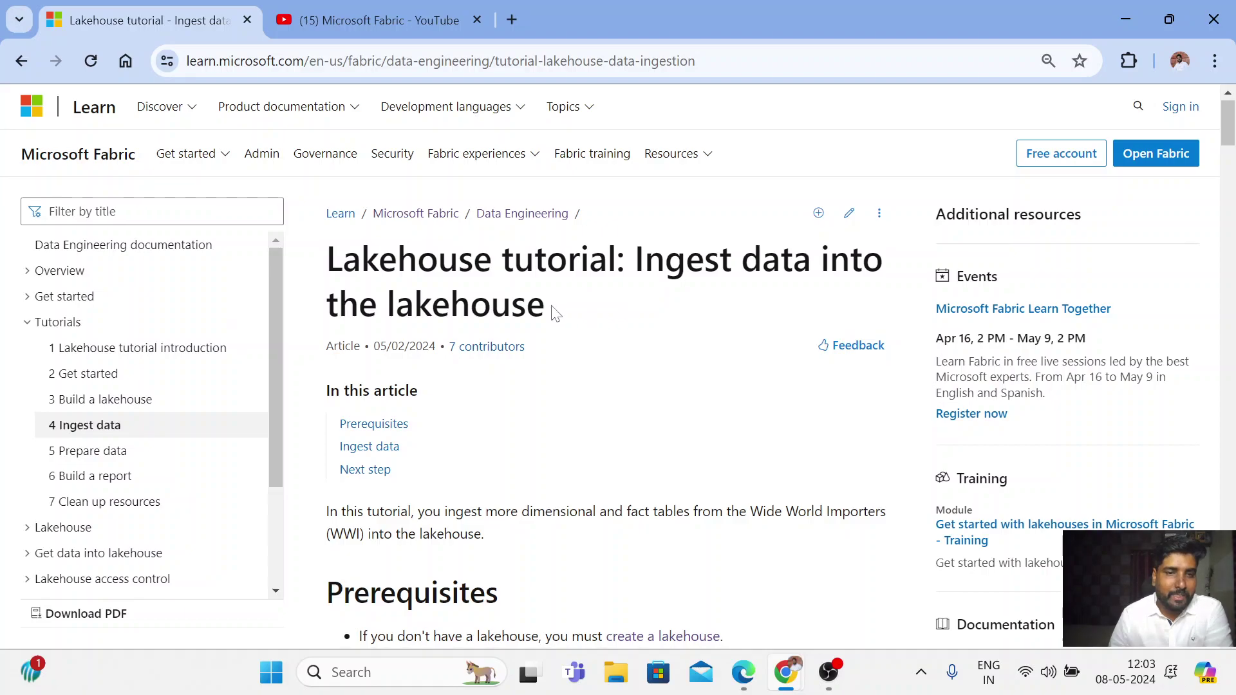
- Read the article's prerequisites and its instructions for creating a data pipeline with a Copy data activity
{"action": "scroll", "coordinate": [548, 311], "scroll_direction": "down", "scroll_amount": 4}
{"action": "left_click_drag", "start_coordinate": [371, 348], "coordinate": [674, 348]}
{"action": "scroll", "coordinate": [675, 348], "scroll_direction": "down", "scroll_amount": 3}
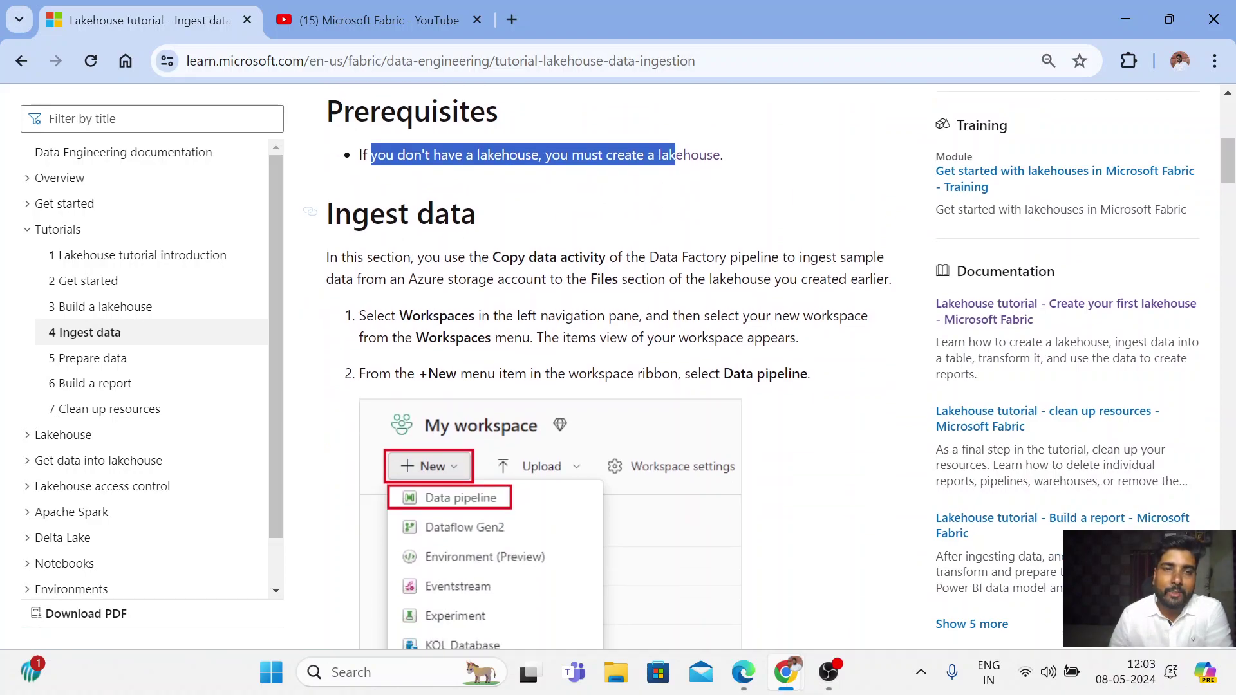
{"action": "scroll", "coordinate": [536, 328], "scroll_direction": "down", "scroll_amount": 1}
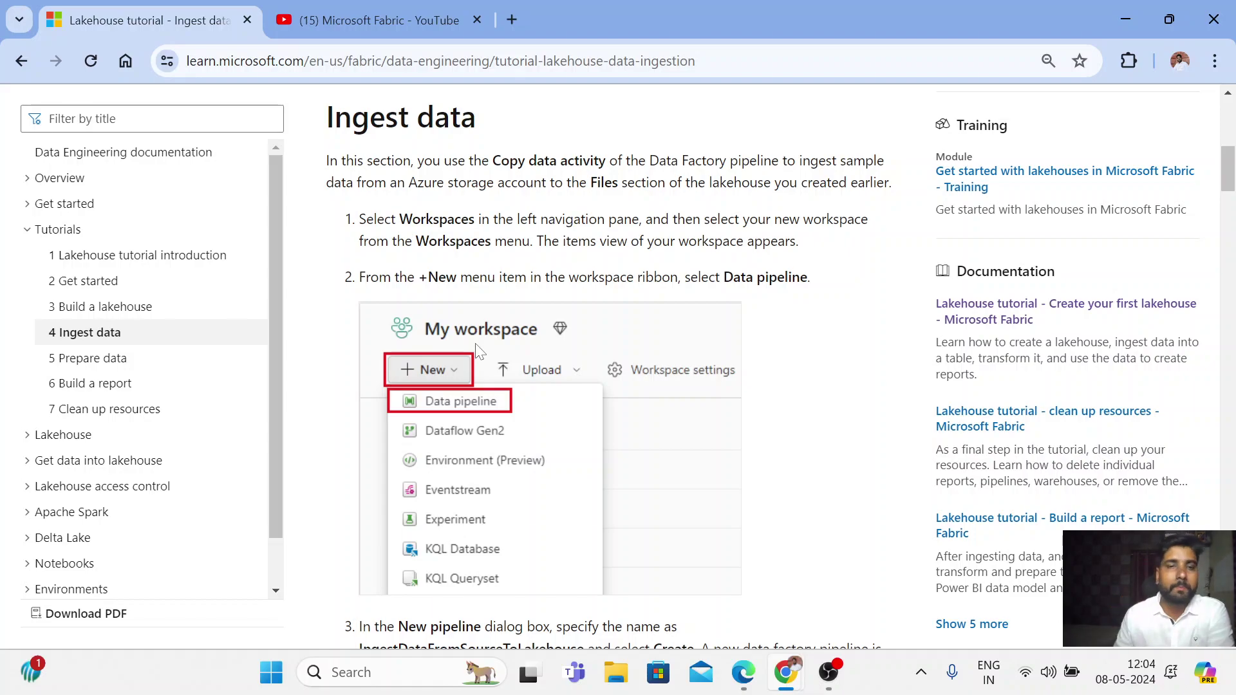
{"action": "scroll", "coordinate": [470, 347], "scroll_direction": "down", "scroll_amount": 1}
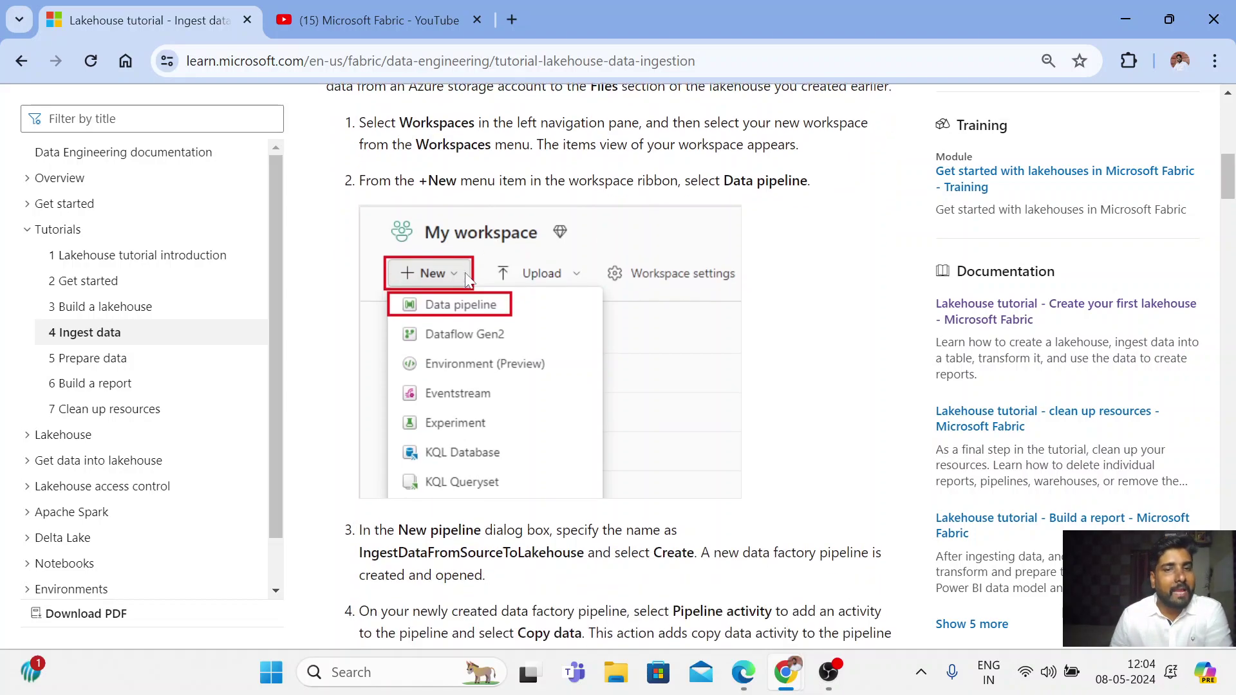
{"action": "scroll", "coordinate": [484, 293], "scroll_direction": "down", "scroll_amount": 4}
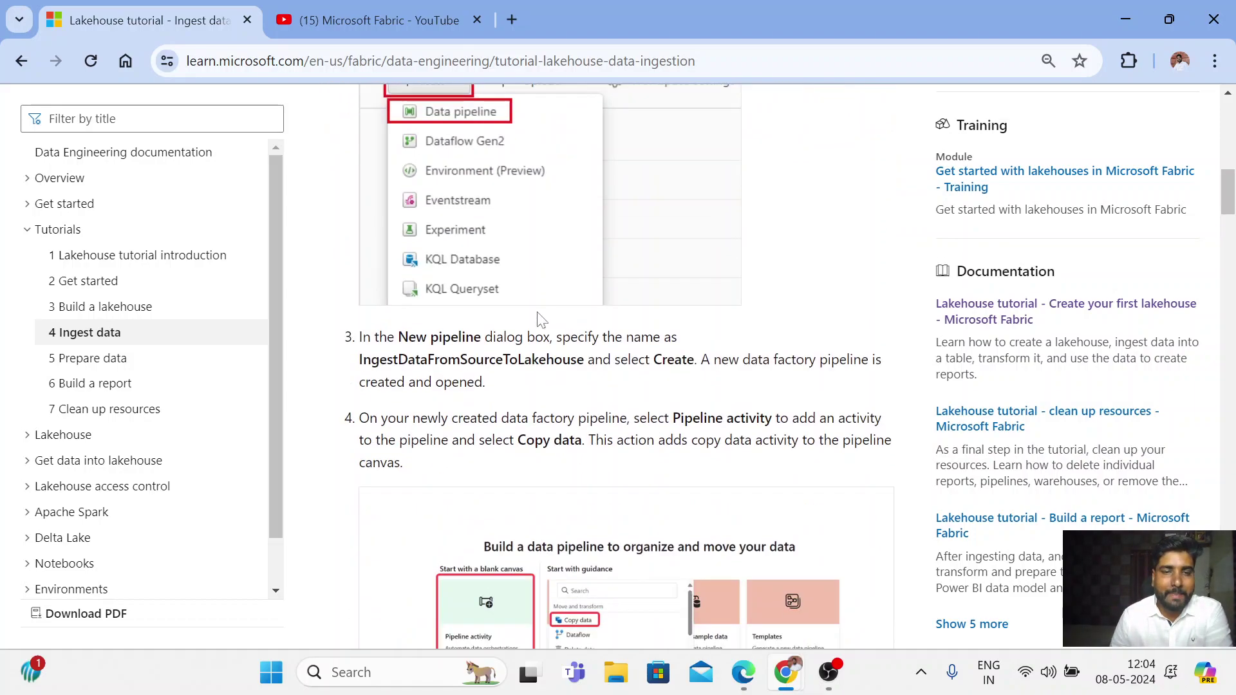
{"action": "scroll", "coordinate": [484, 283], "scroll_direction": "down", "scroll_amount": 1}
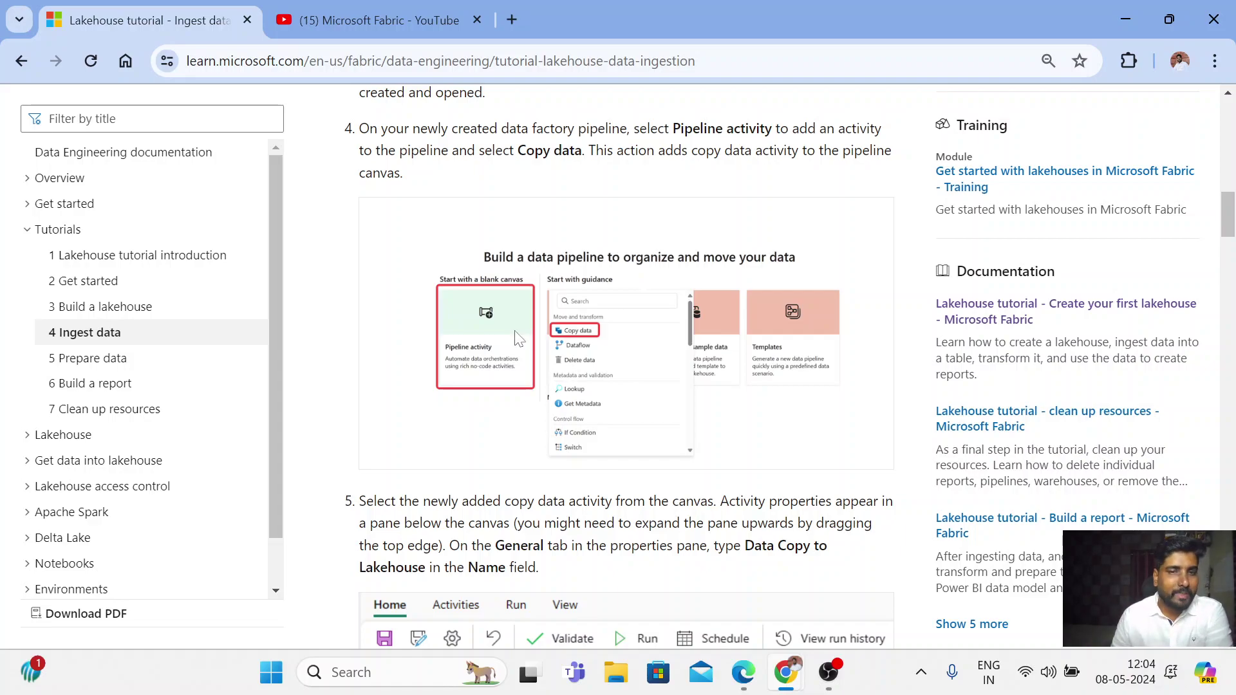
{"action": "scroll", "coordinate": [515, 338], "scroll_direction": "down", "scroll_amount": 1}
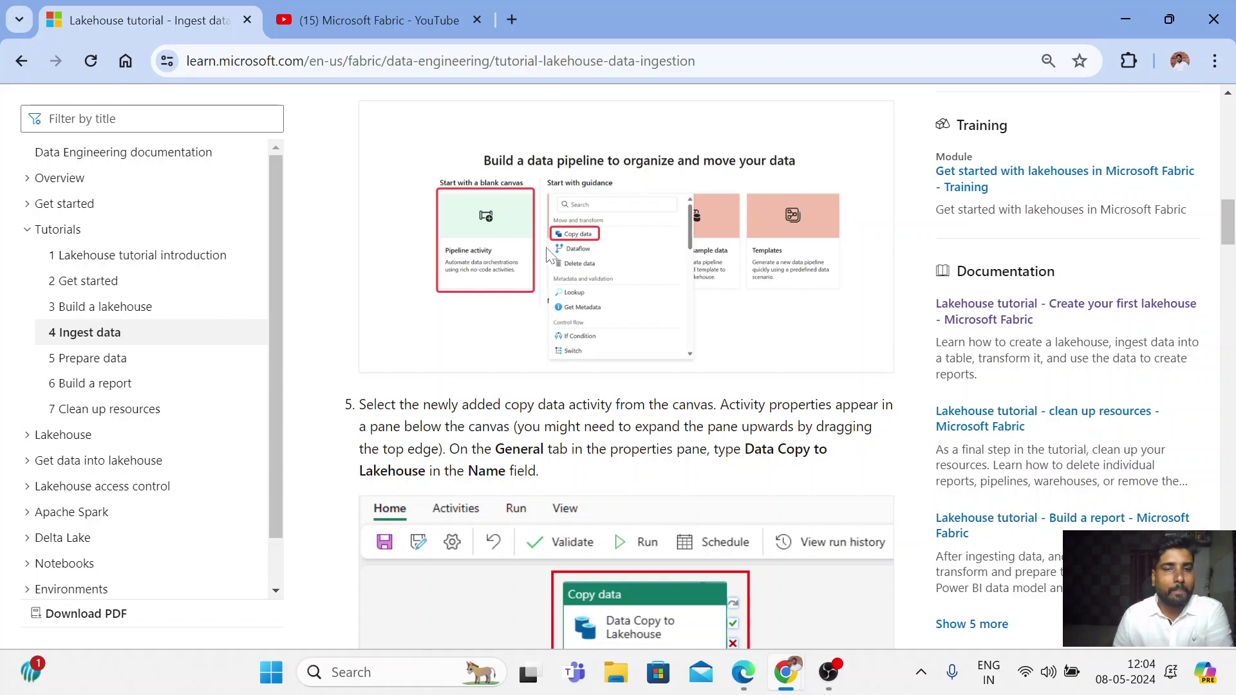
- Read how to name the copy activity and choose Azure Blob Storage as the new connection for its external source
{"action": "scroll", "coordinate": [547, 255], "scroll_direction": "down", "scroll_amount": 1}
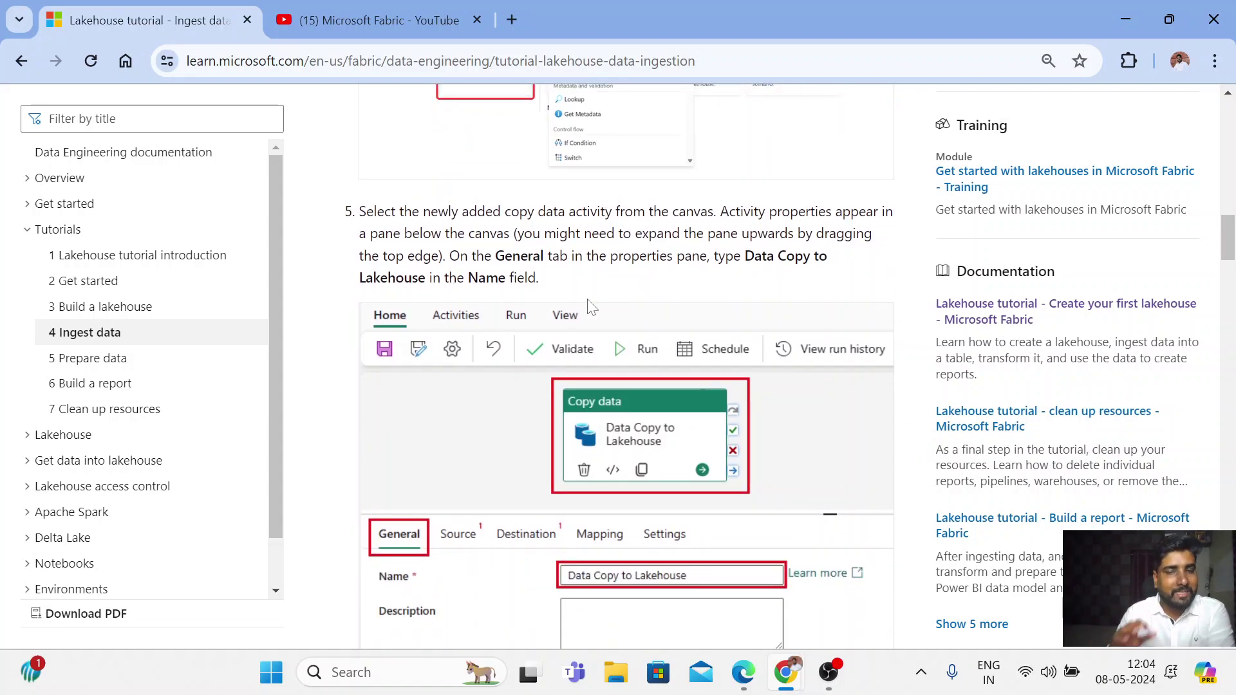
{"action": "scroll", "coordinate": [620, 358], "scroll_direction": "down", "scroll_amount": 2}
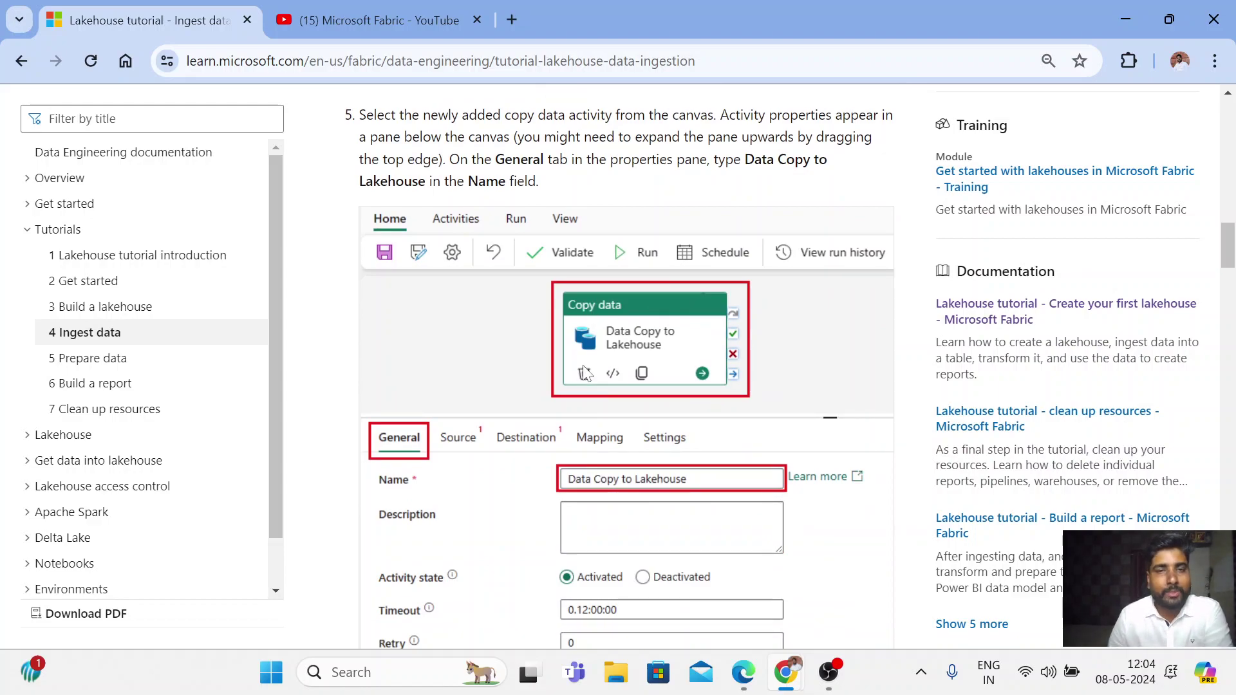
{"action": "scroll", "coordinate": [547, 379], "scroll_direction": "down", "scroll_amount": 1}
{"action": "scroll", "coordinate": [451, 361], "scroll_direction": "down", "scroll_amount": 1}
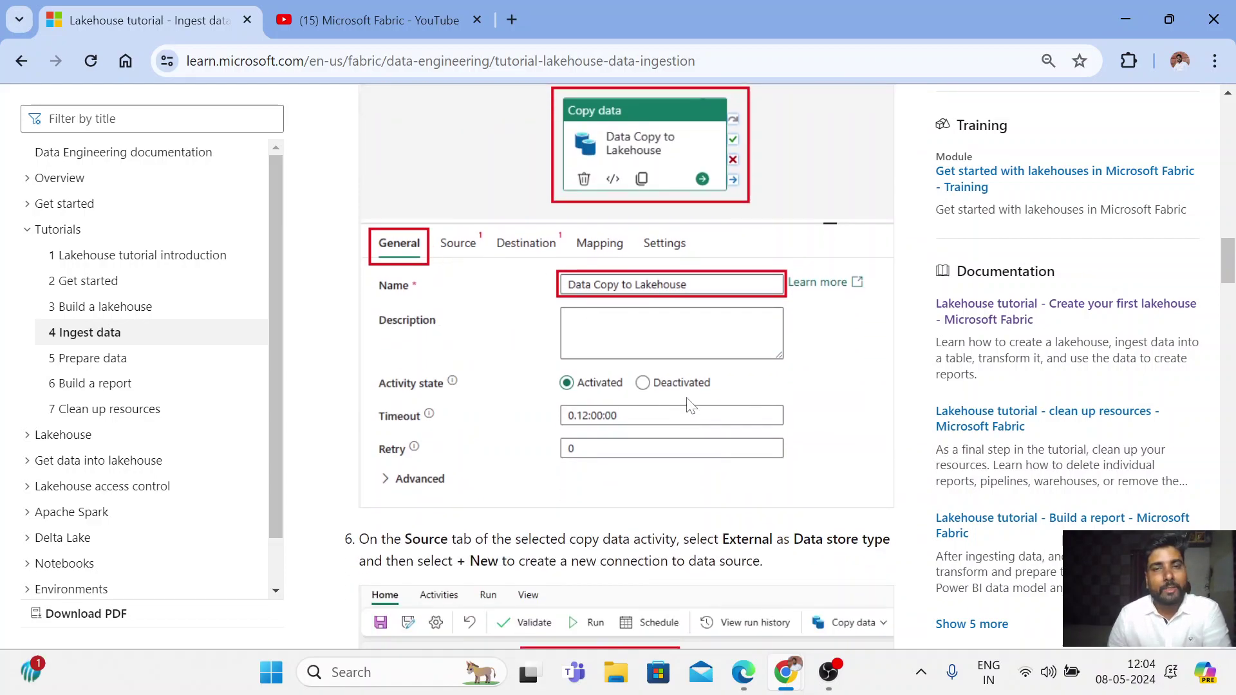
{"action": "scroll", "coordinate": [694, 407], "scroll_direction": "down", "scroll_amount": 1}
{"action": "scroll", "coordinate": [695, 407], "scroll_direction": "down", "scroll_amount": 3}
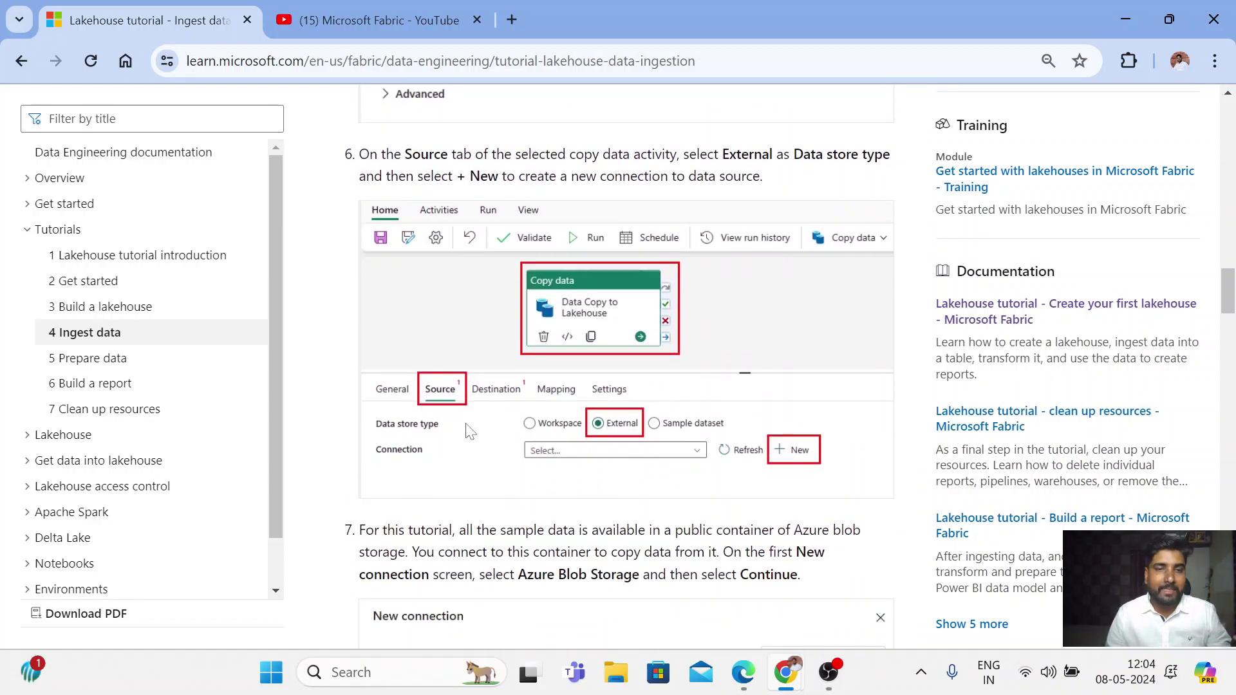
{"action": "scroll", "coordinate": [693, 438], "scroll_direction": "down", "scroll_amount": 2}
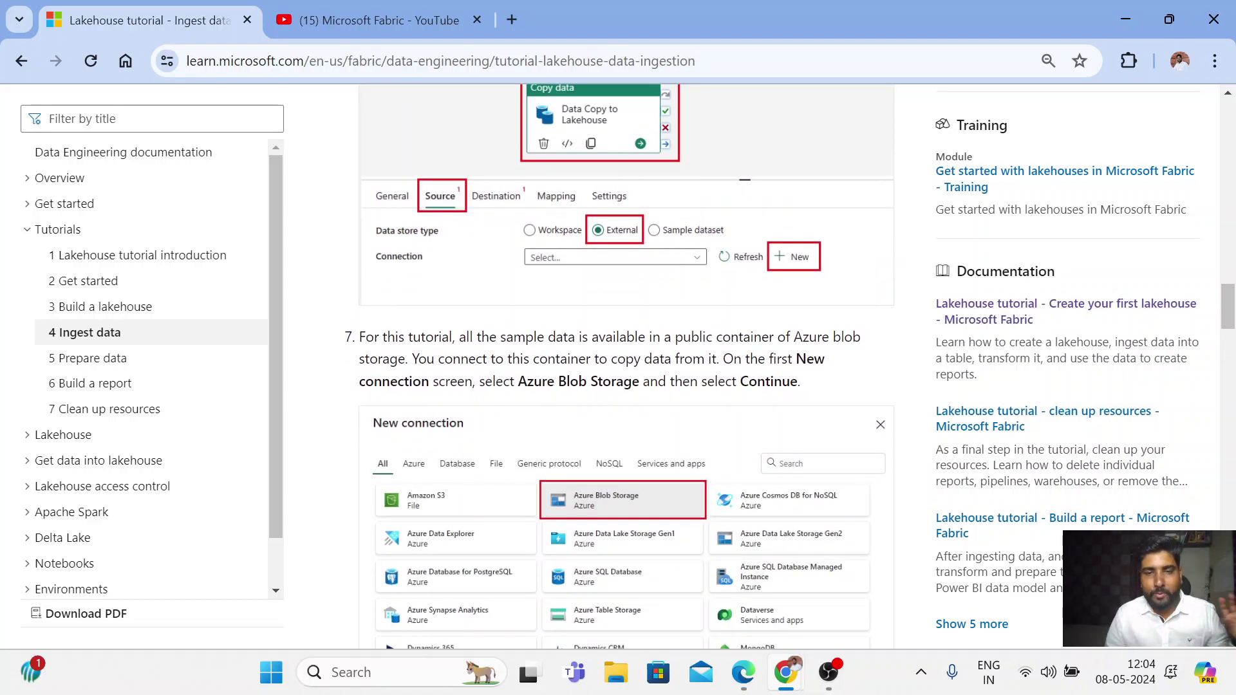
{"action": "scroll", "coordinate": [551, 422], "scroll_direction": "down", "scroll_amount": 2}
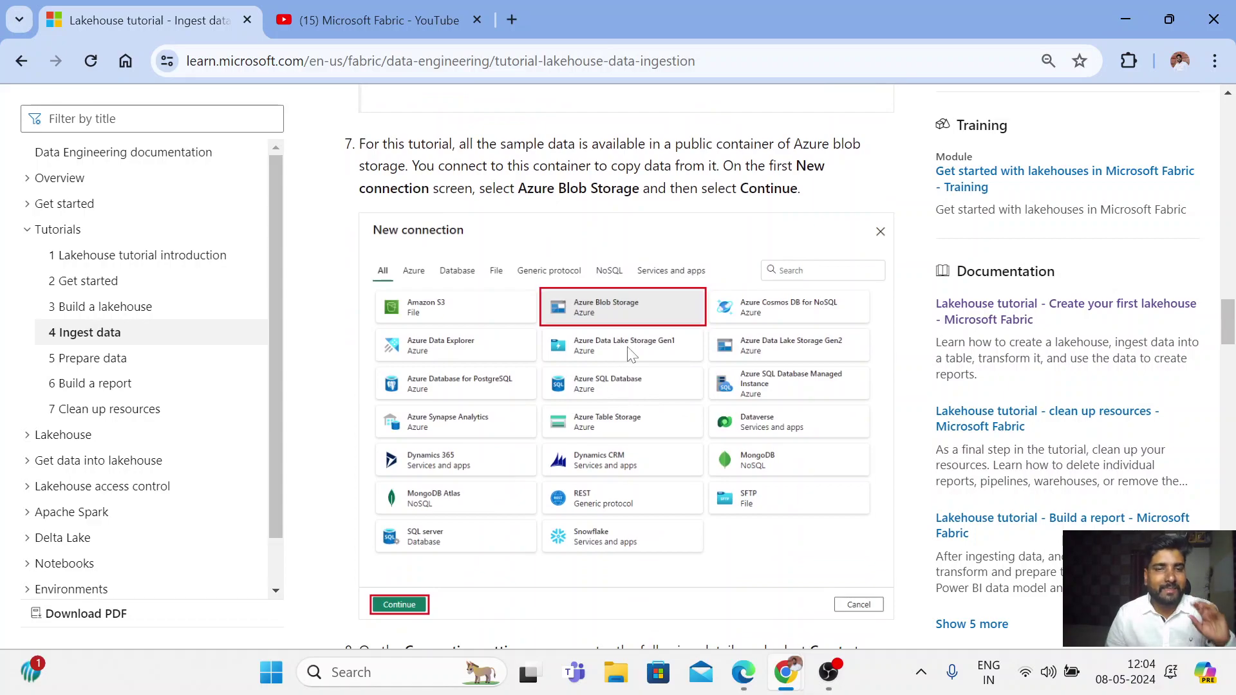
- Examine the connection settings in step 8, particularly the account URL and the connection name
{"action": "scroll", "coordinate": [631, 354], "scroll_direction": "down", "scroll_amount": 5}
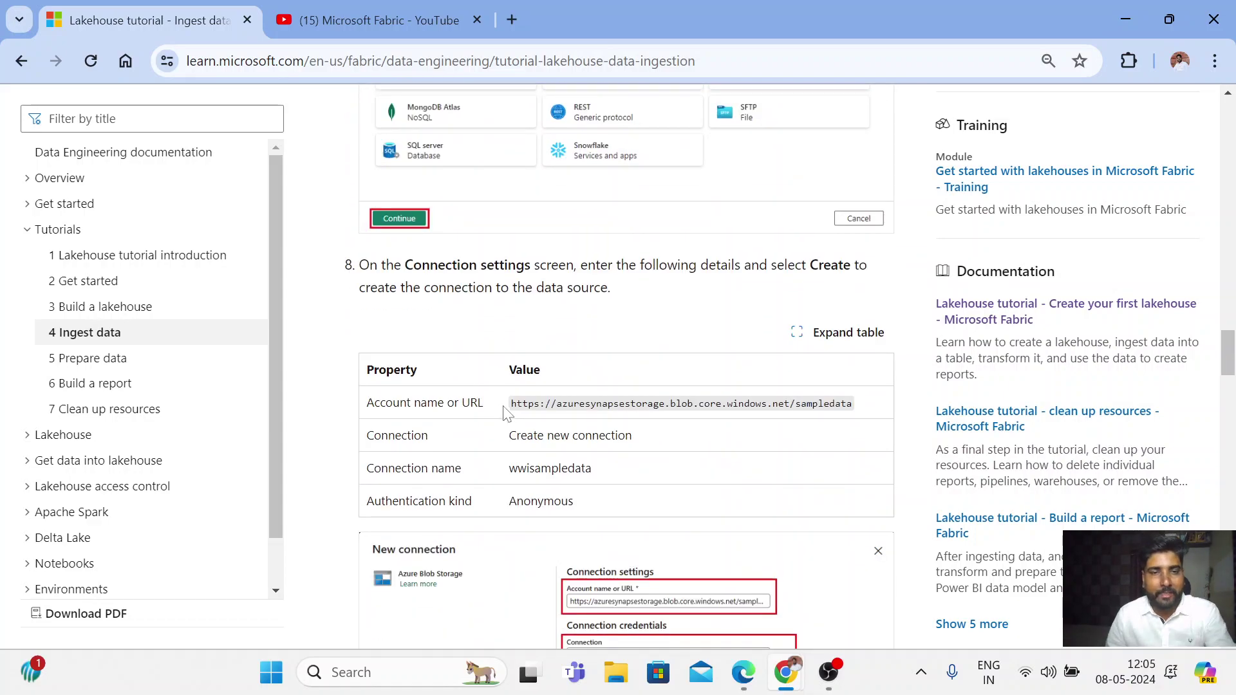
{"action": "left_click_drag", "start_coordinate": [513, 410], "coordinate": [829, 405]}
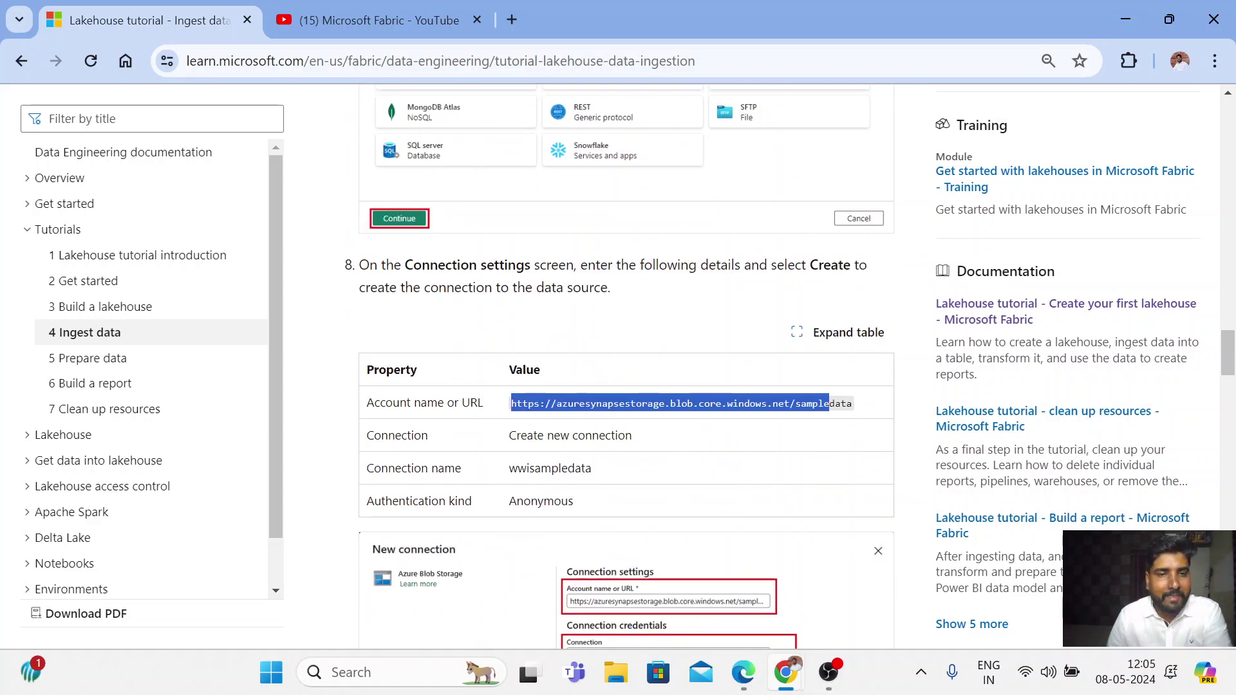
{"action": "scroll", "coordinate": [508, 487], "scroll_direction": "down", "scroll_amount": 1}
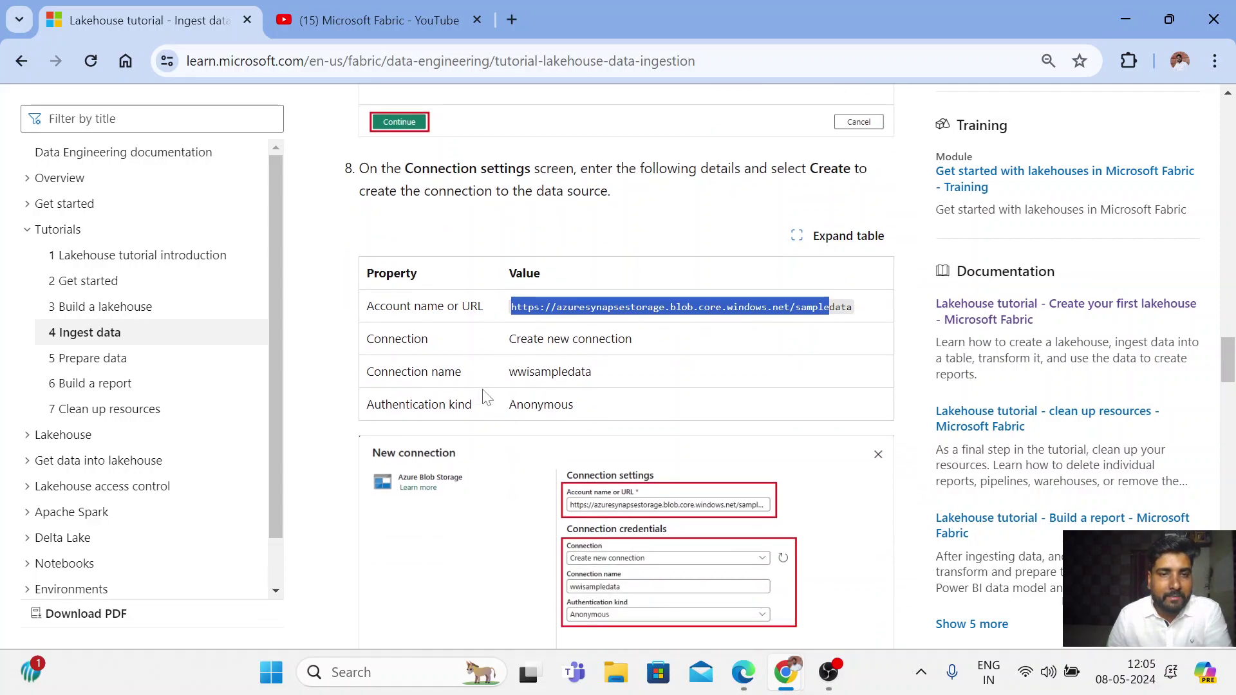
{"action": "left_click_drag", "start_coordinate": [509, 372], "coordinate": [568, 372]}
{"action": "scroll", "coordinate": [612, 415], "scroll_direction": "down", "scroll_amount": 6}
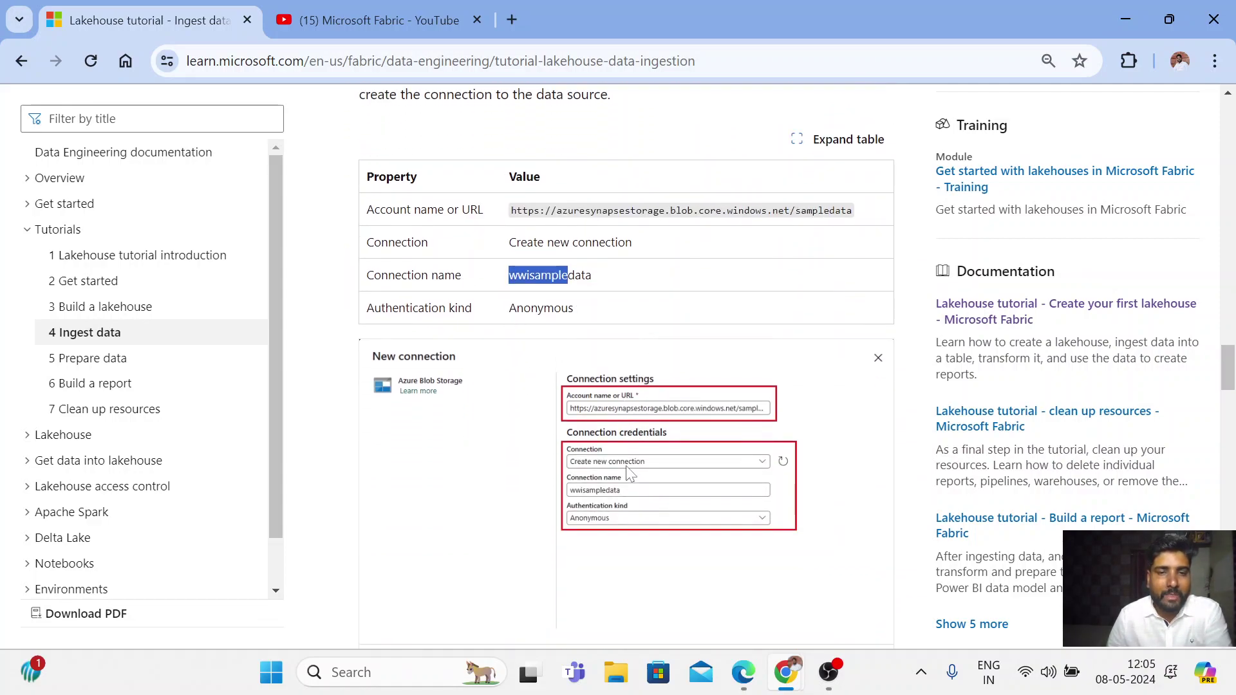
- Examine the copy activity's source properties in step 9, particularly the file path's container and directory names
{"action": "scroll", "coordinate": [656, 425], "scroll_direction": "down", "scroll_amount": 3}
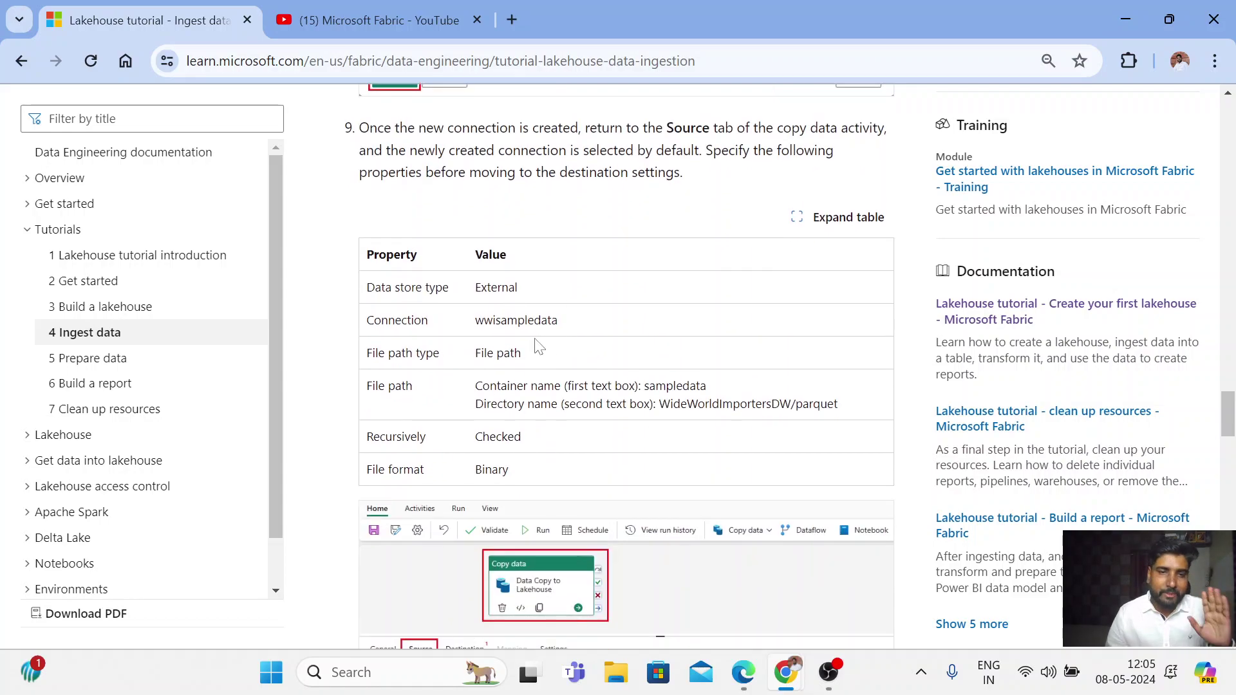
{"action": "scroll", "coordinate": [540, 347], "scroll_direction": "down", "scroll_amount": 5}
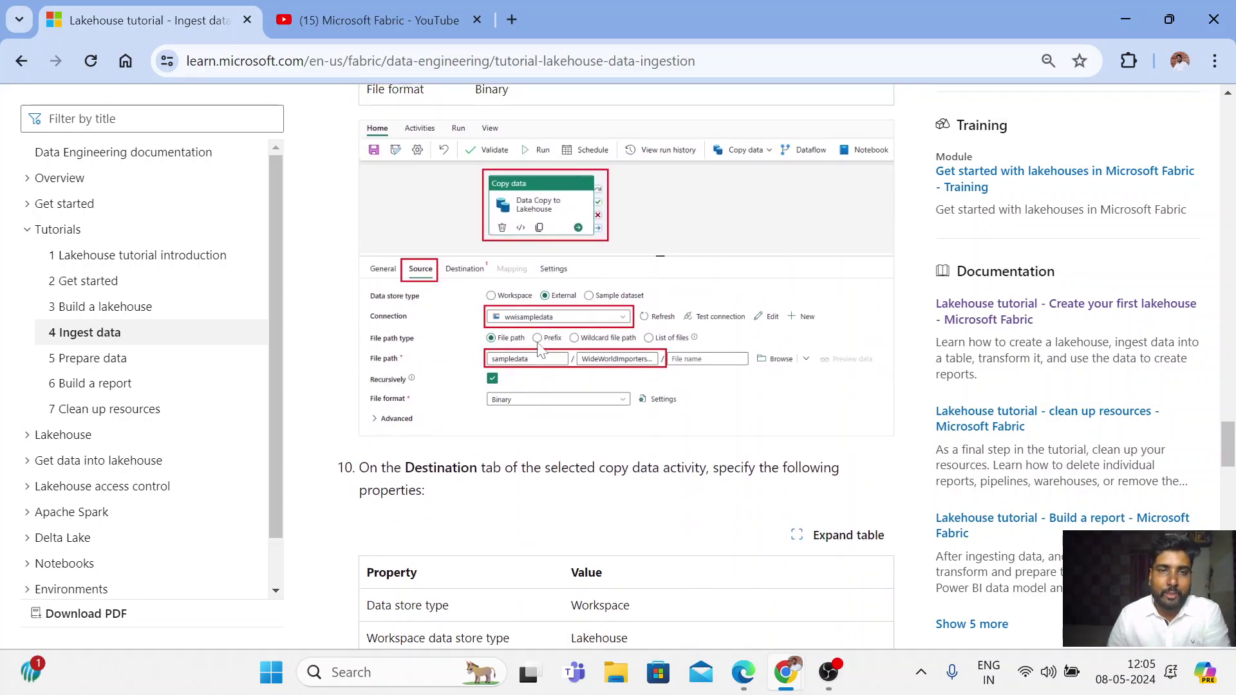
{"action": "scroll", "coordinate": [540, 349], "scroll_direction": "down", "scroll_amount": 4}
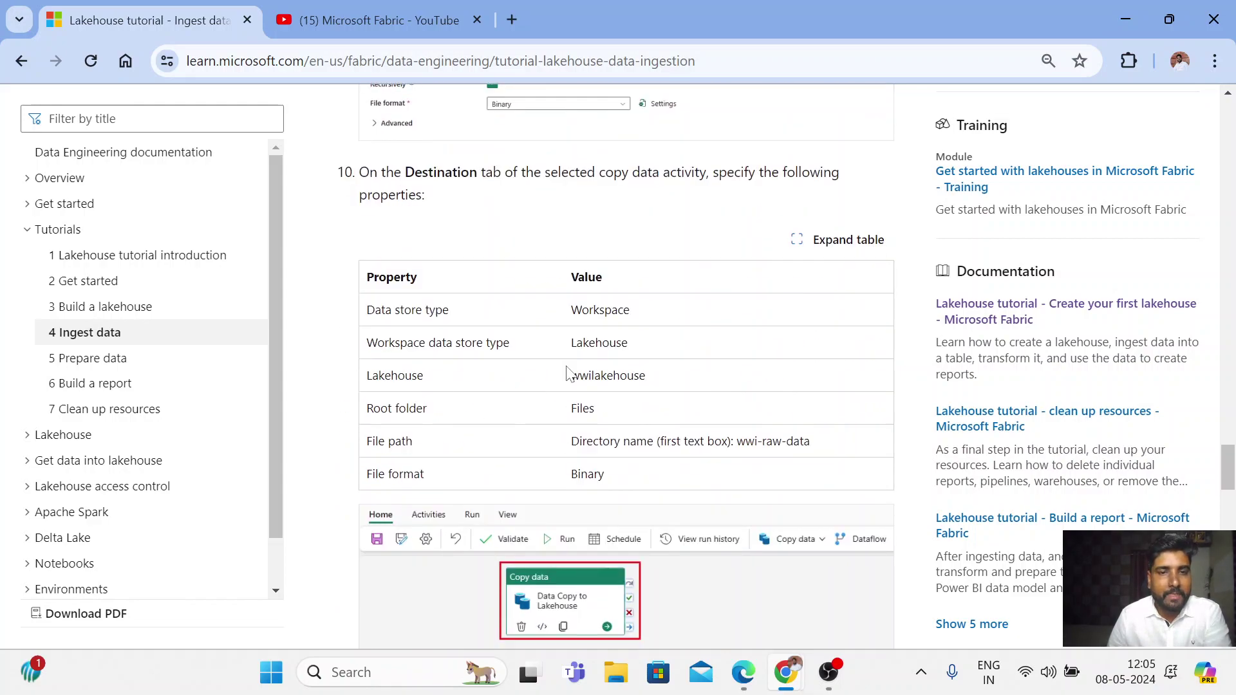
{"action": "scroll", "coordinate": [593, 373], "scroll_direction": "up", "scroll_amount": 6}
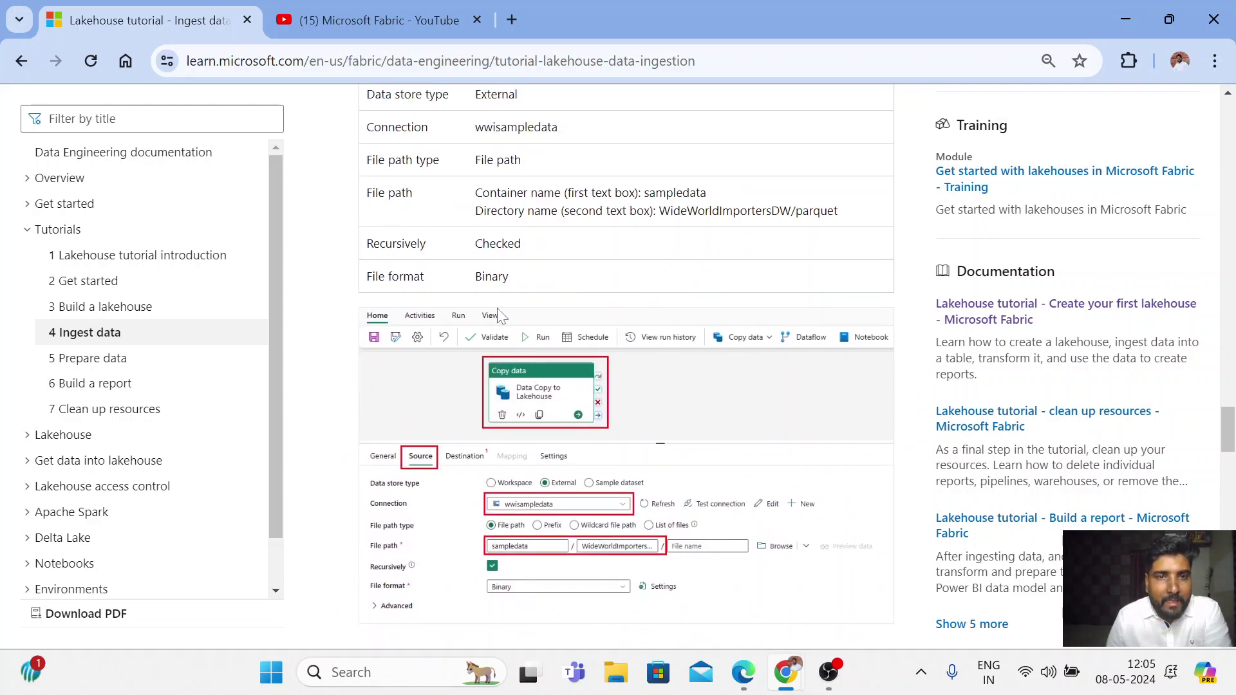
{"action": "scroll", "coordinate": [430, 296], "scroll_direction": "up", "scroll_amount": 1}
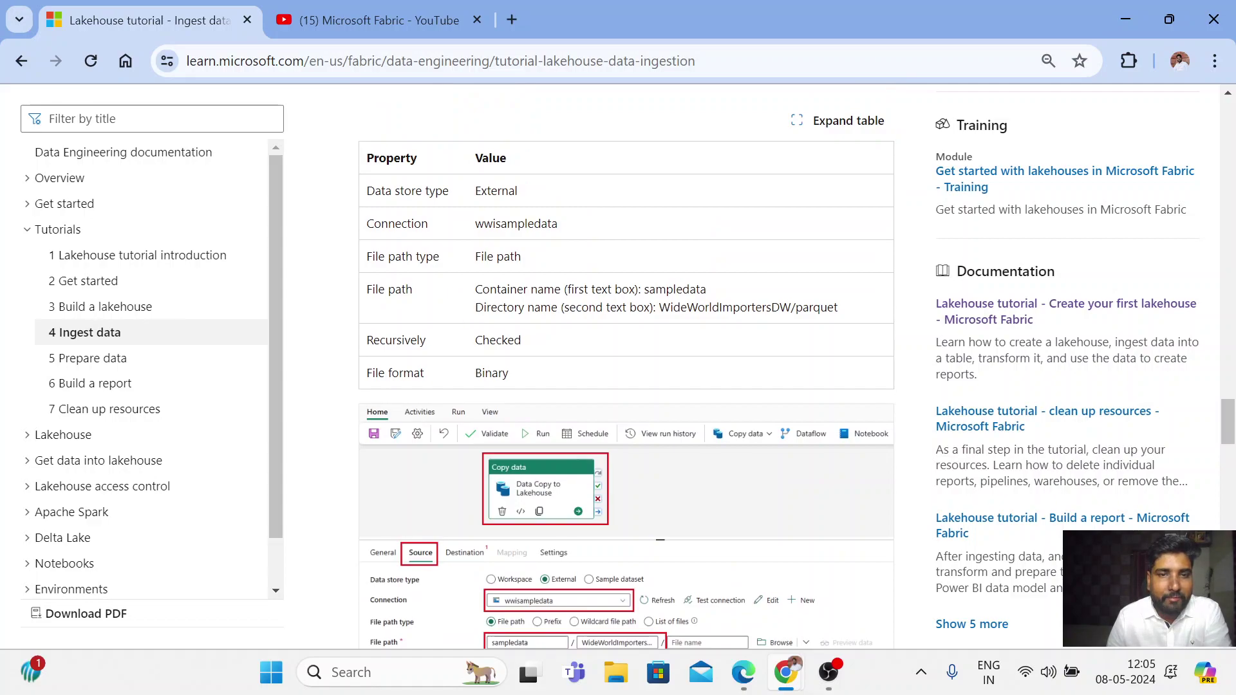
{"action": "left_click_drag", "start_coordinate": [487, 307], "coordinate": [813, 315]}
{"action": "left_click", "coordinate": [729, 340]}
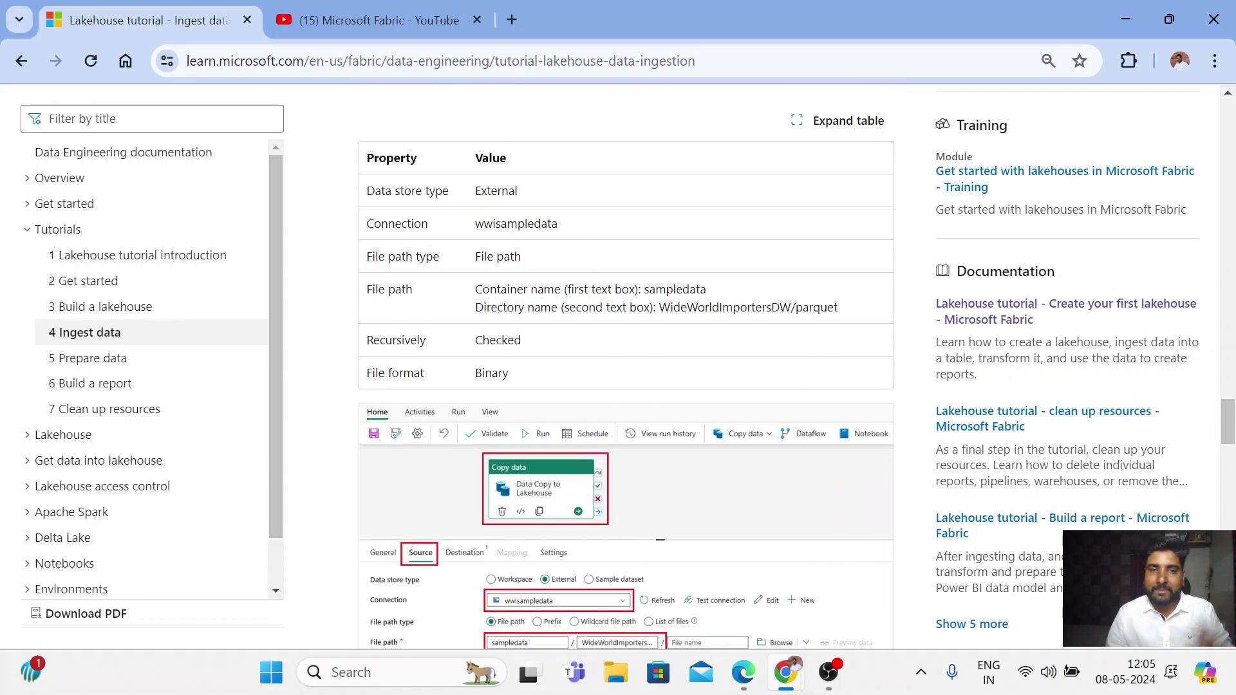
{"action": "left_click_drag", "start_coordinate": [659, 308], "coordinate": [779, 308]}
{"action": "left_click_drag", "start_coordinate": [655, 289], "coordinate": [705, 308]}
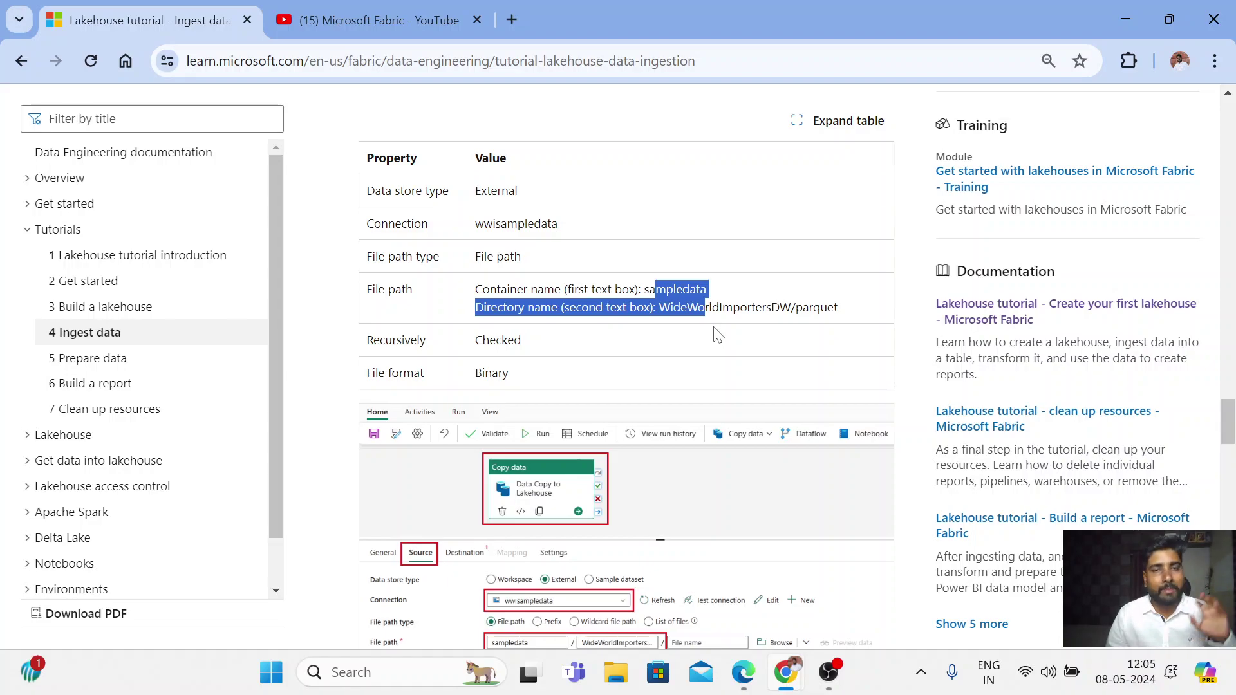
- Examine the copy activity's destination properties in step 10 and the accompanying example of the lakehouse settings
{"action": "scroll", "coordinate": [578, 361], "scroll_direction": "down", "scroll_amount": 4}
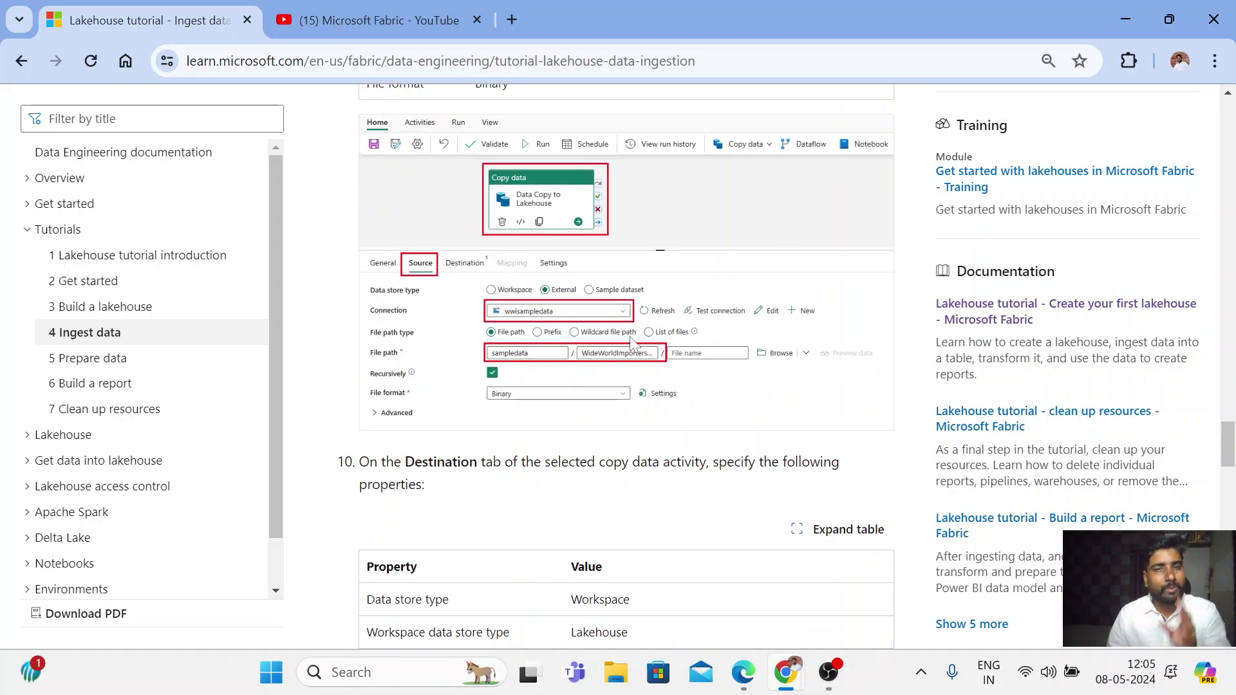
{"action": "scroll", "coordinate": [631, 343], "scroll_direction": "down", "scroll_amount": 3}
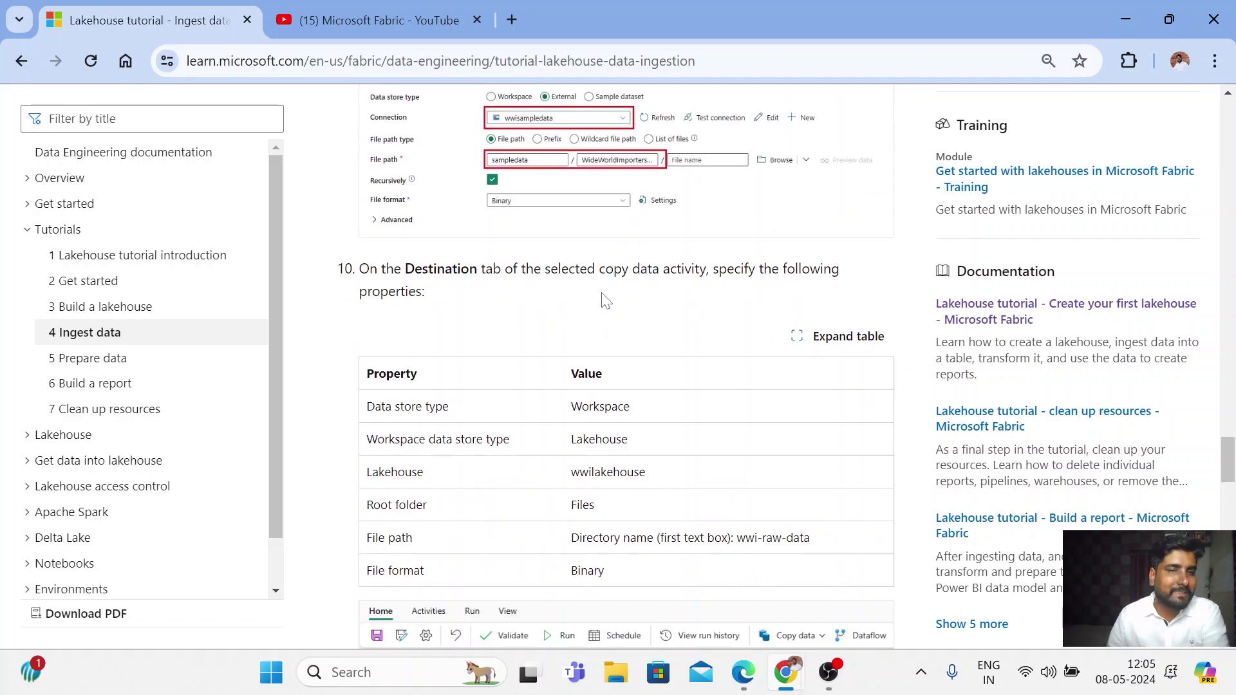
{"action": "scroll", "coordinate": [605, 301], "scroll_direction": "down", "scroll_amount": 2}
{"action": "left_click_drag", "start_coordinate": [393, 172], "coordinate": [501, 172]}
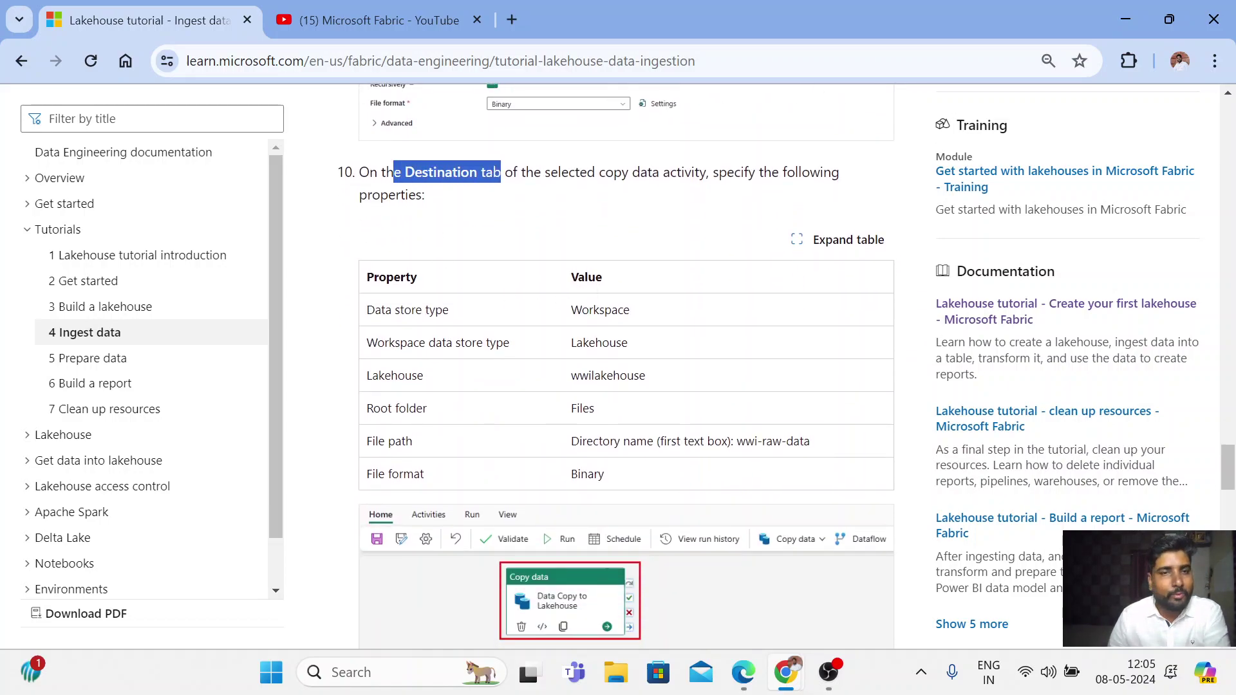
{"action": "scroll", "coordinate": [531, 409], "scroll_direction": "down", "scroll_amount": 4}
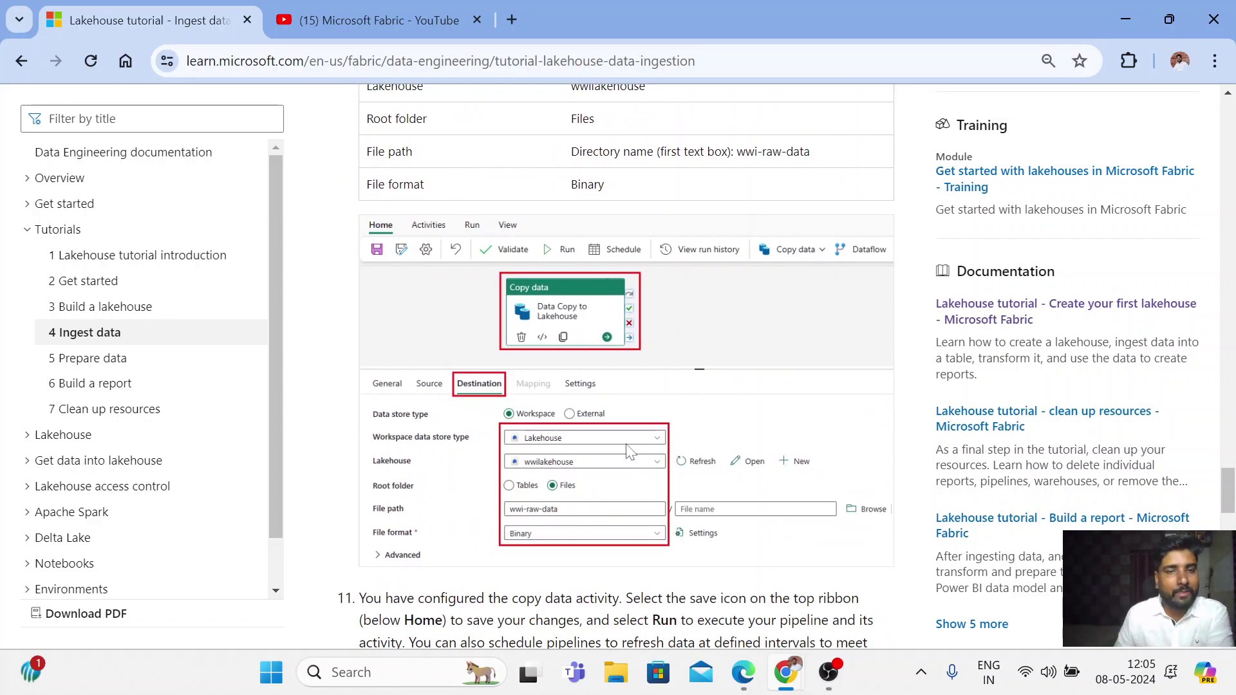
- Read the remaining instructions on running the pipeline, monitoring its output and validating the copied data in the lakehouse
{"action": "scroll", "coordinate": [600, 386], "scroll_direction": "down", "scroll_amount": 3}
{"action": "scroll", "coordinate": [594, 341], "scroll_direction": "down", "scroll_amount": 7}
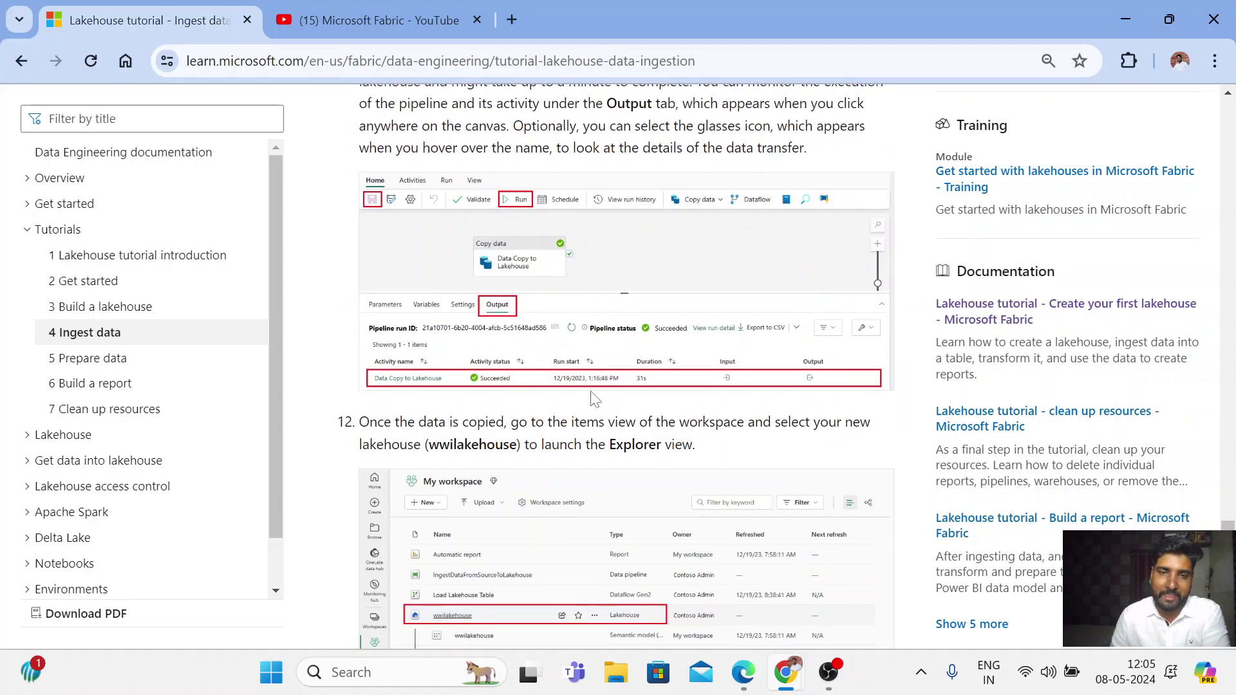
{"action": "scroll", "coordinate": [683, 340], "scroll_direction": "down", "scroll_amount": 3}
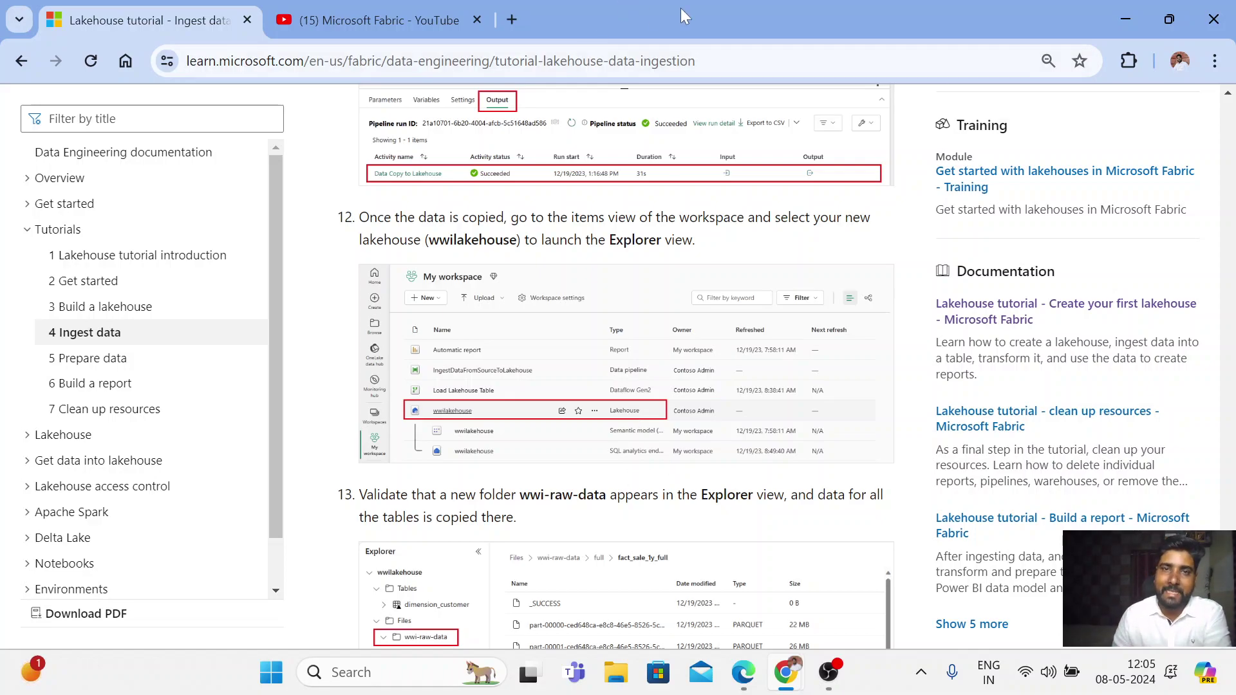
- Switch to the Data Master workspace in Power BI and show its window at full size
{"action": "key", "text": "super+Down"}
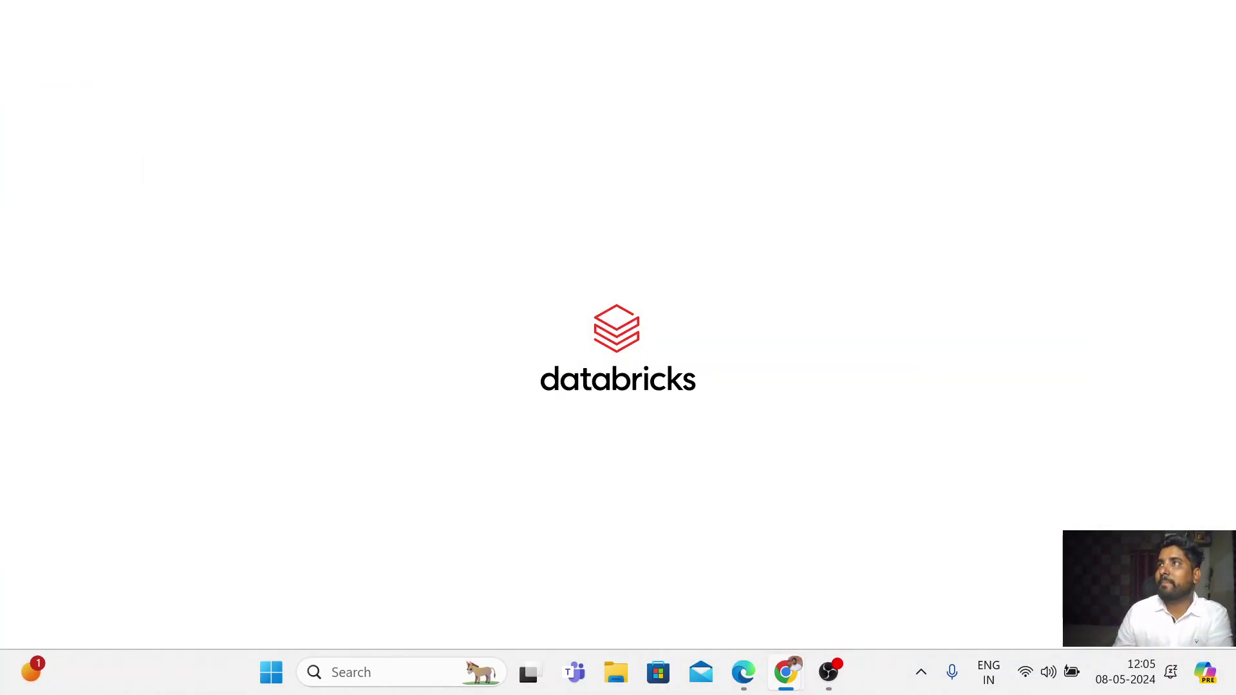
{"action": "key", "text": "super+Down"}
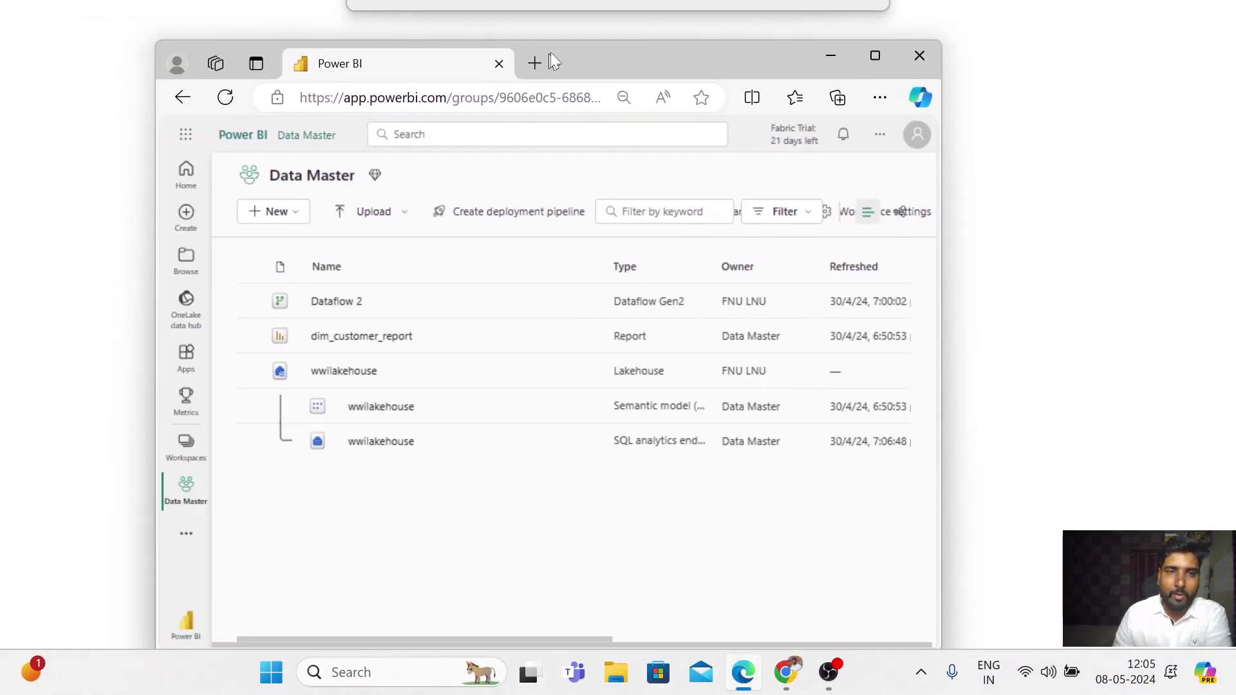
{"action": "left_click", "coordinate": [878, 49]}
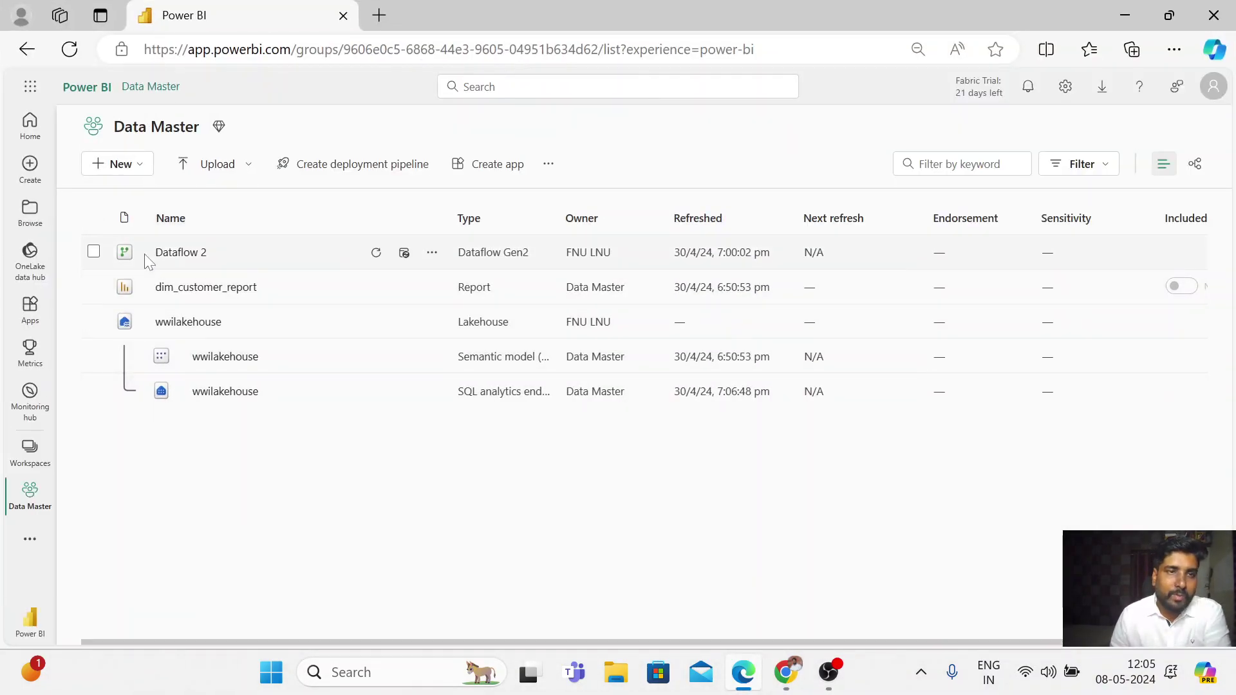
{"action": "left_click_drag", "start_coordinate": [114, 127], "coordinate": [195, 127]}
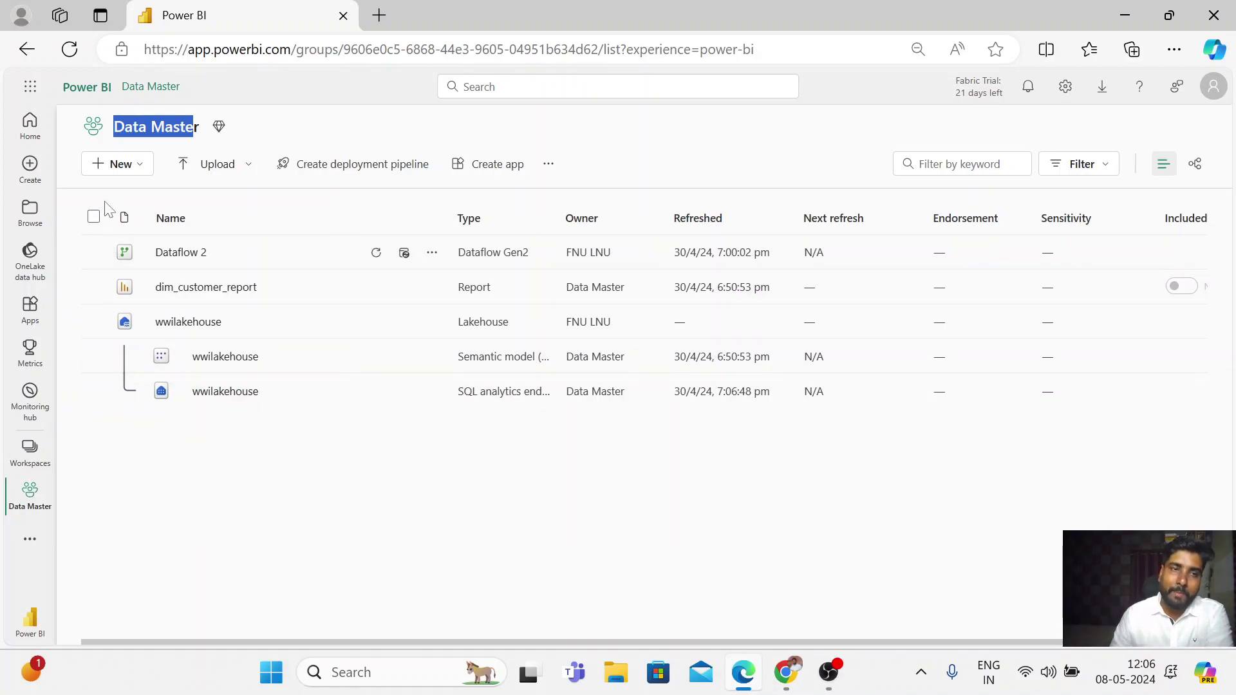
- Start creating a new Data pipeline from the Data Factory item types in the Data Master workspace
{"action": "left_click", "coordinate": [136, 169]}
{"action": "left_click", "coordinate": [134, 461]}
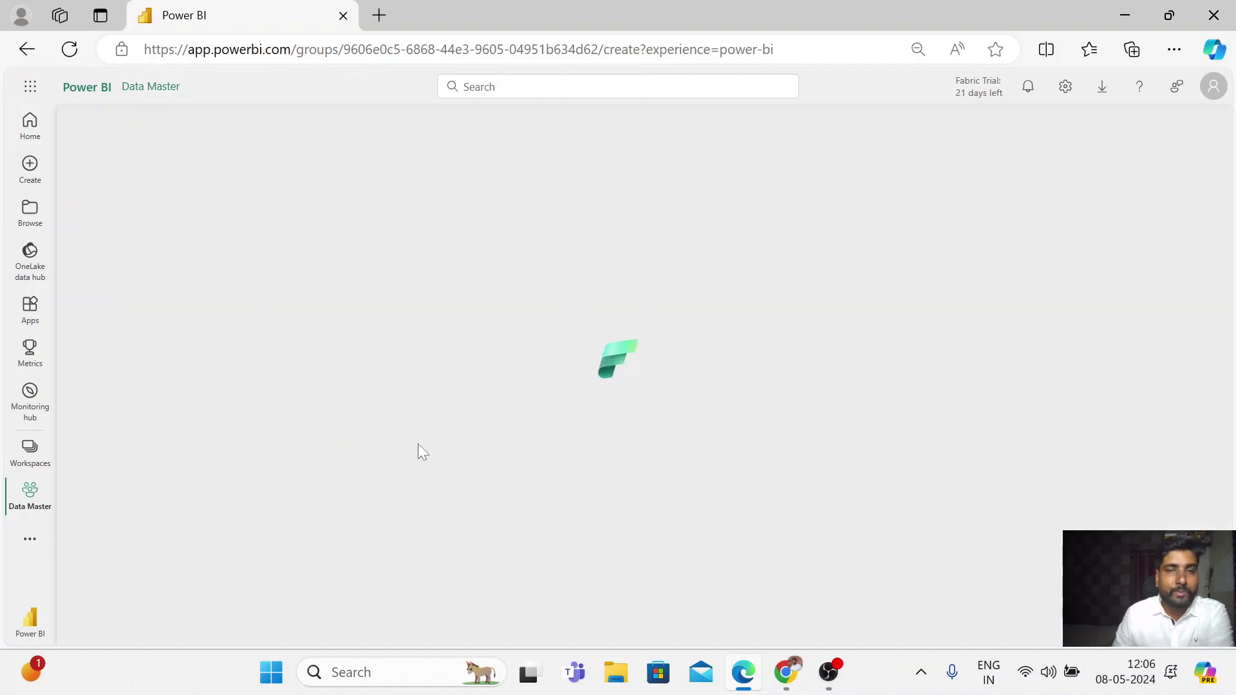
{"action": "scroll", "coordinate": [460, 302], "scroll_direction": "down", "scroll_amount": 2}
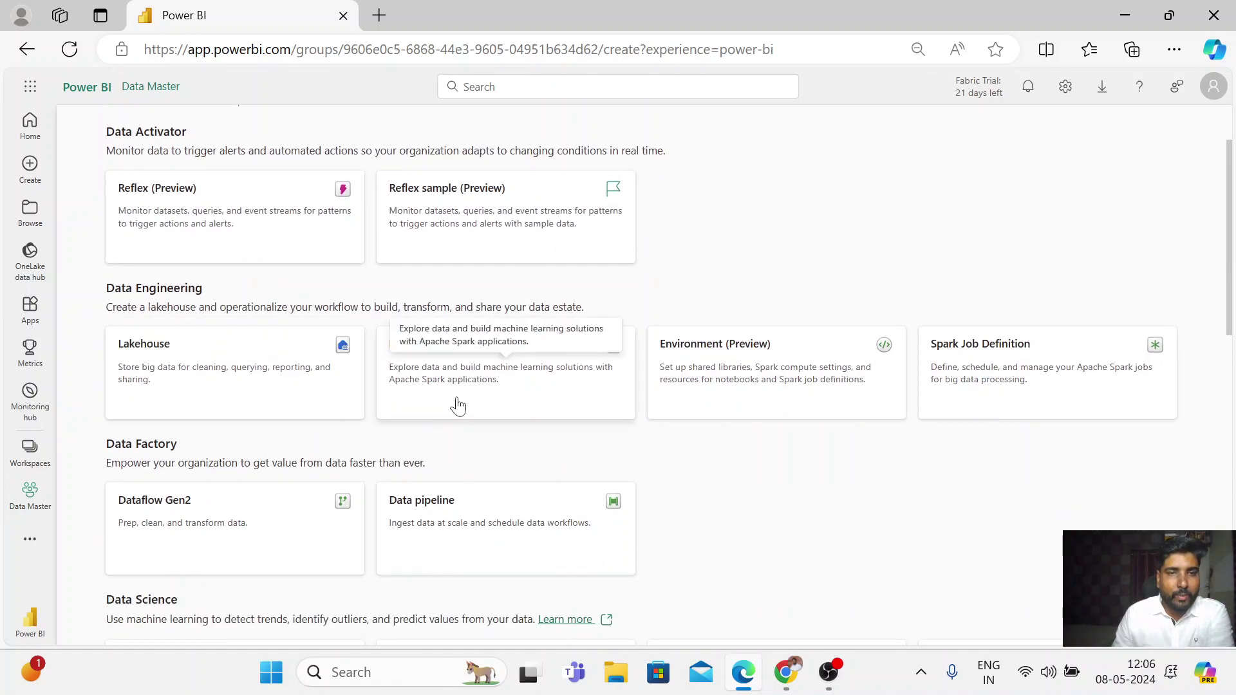
{"action": "scroll", "coordinate": [317, 387], "scroll_direction": "down", "scroll_amount": 3}
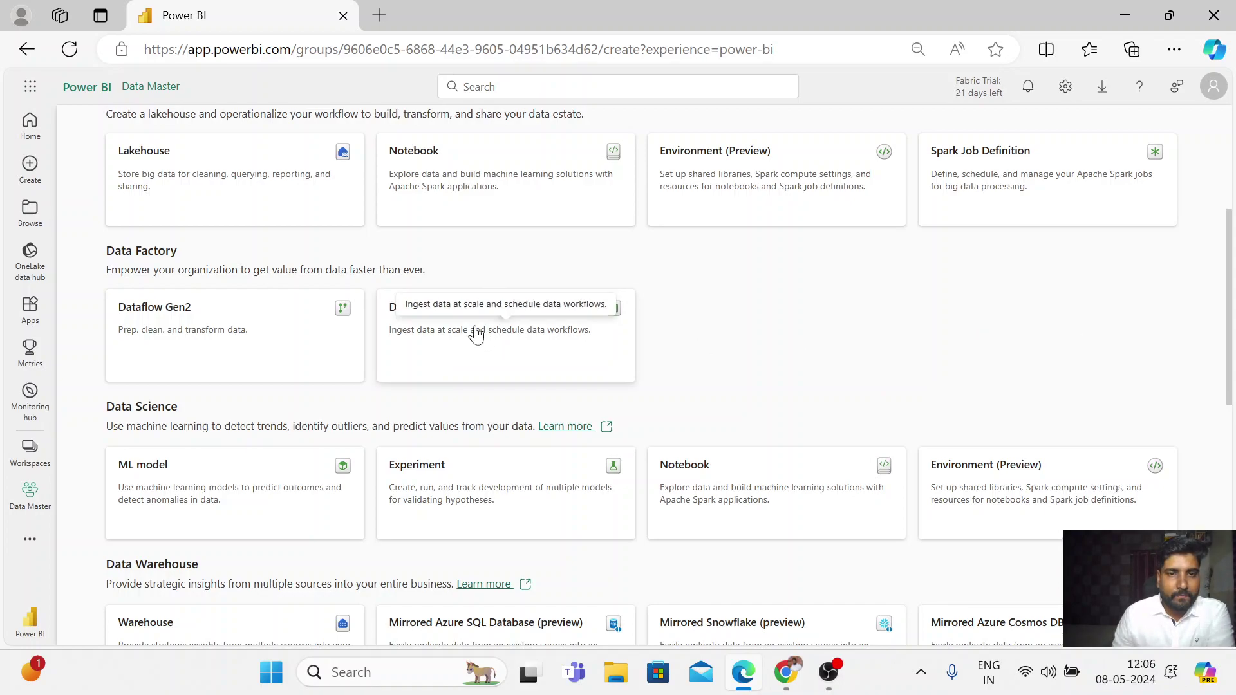
{"action": "left_click_drag", "start_coordinate": [429, 330], "coordinate": [435, 330]}
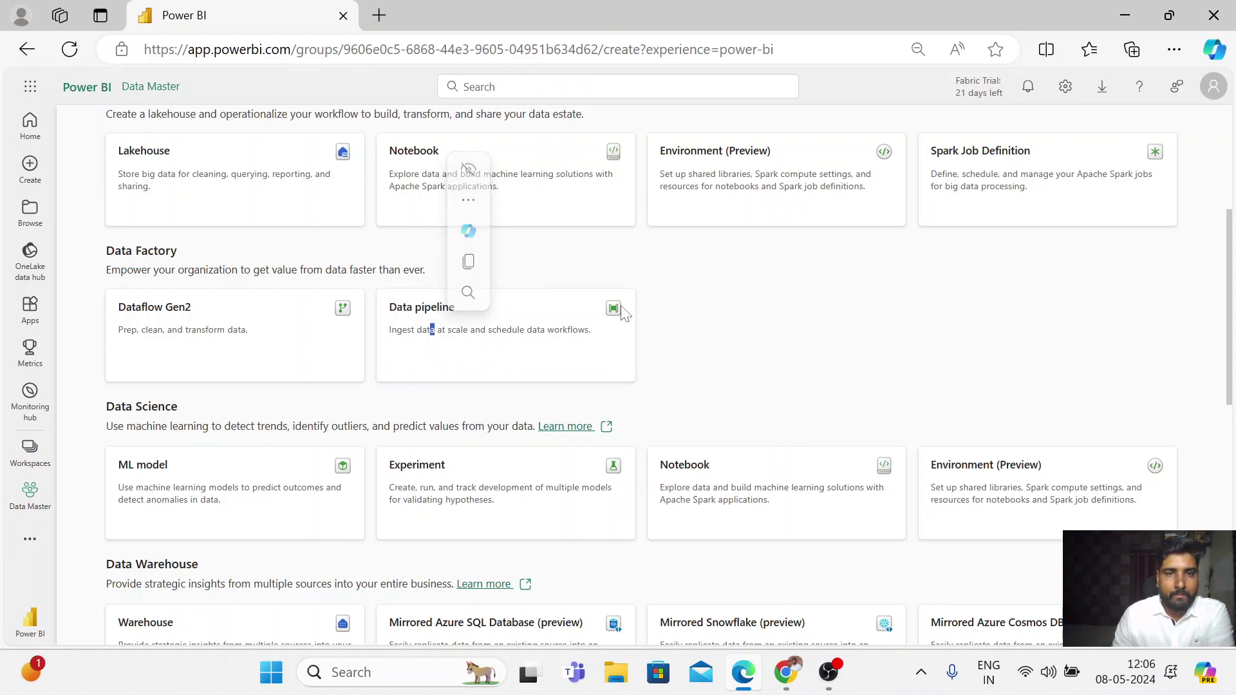
{"action": "left_click", "coordinate": [535, 339]}
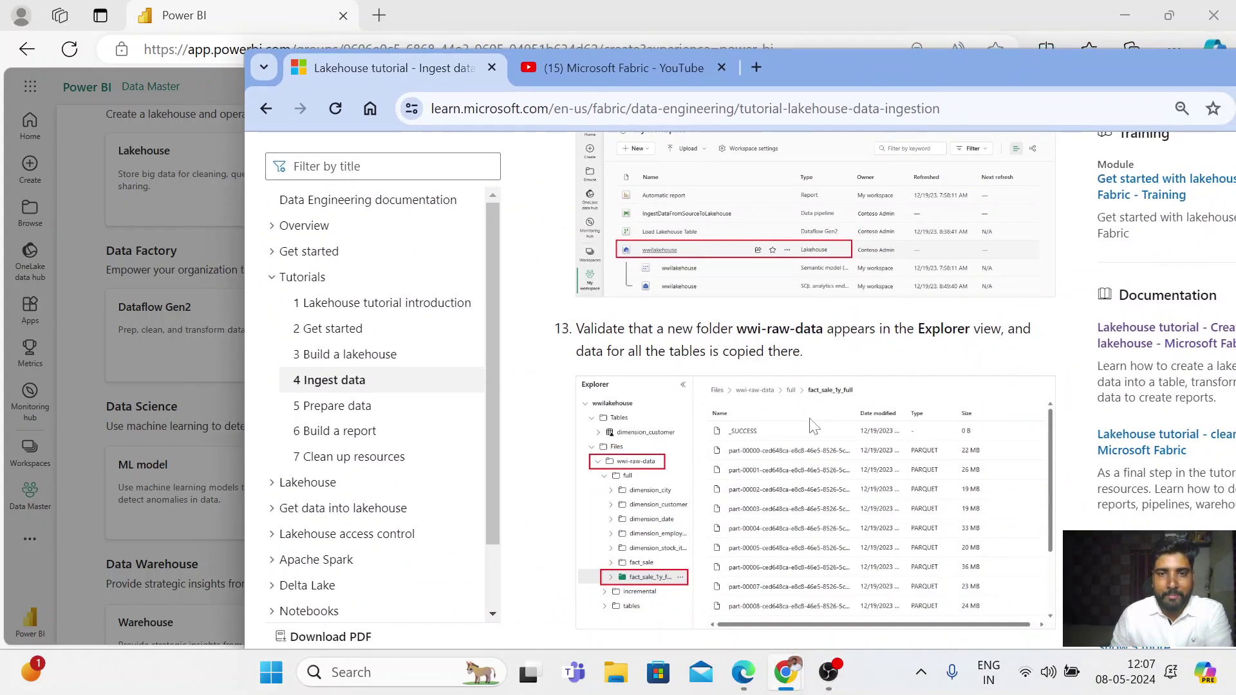
- Review the Lakehouse ingestion tutorial in Chrome, particularly the steps on naming the new pipeline and adding a Copy data activity
{"action": "scroll", "coordinate": [815, 431], "scroll_direction": "up", "scroll_amount": 5}
{"action": "scroll", "coordinate": [814, 431], "scroll_direction": "up", "scroll_amount": 15}
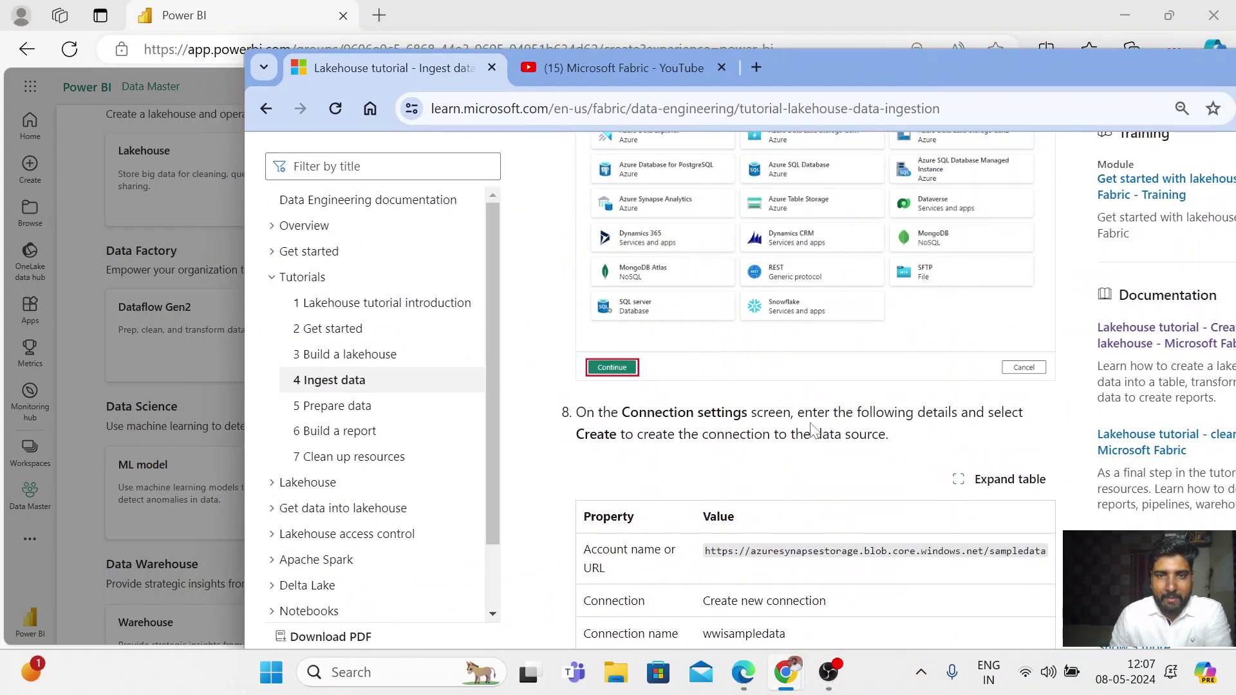
{"action": "scroll", "coordinate": [814, 432], "scroll_direction": "up", "scroll_amount": 12}
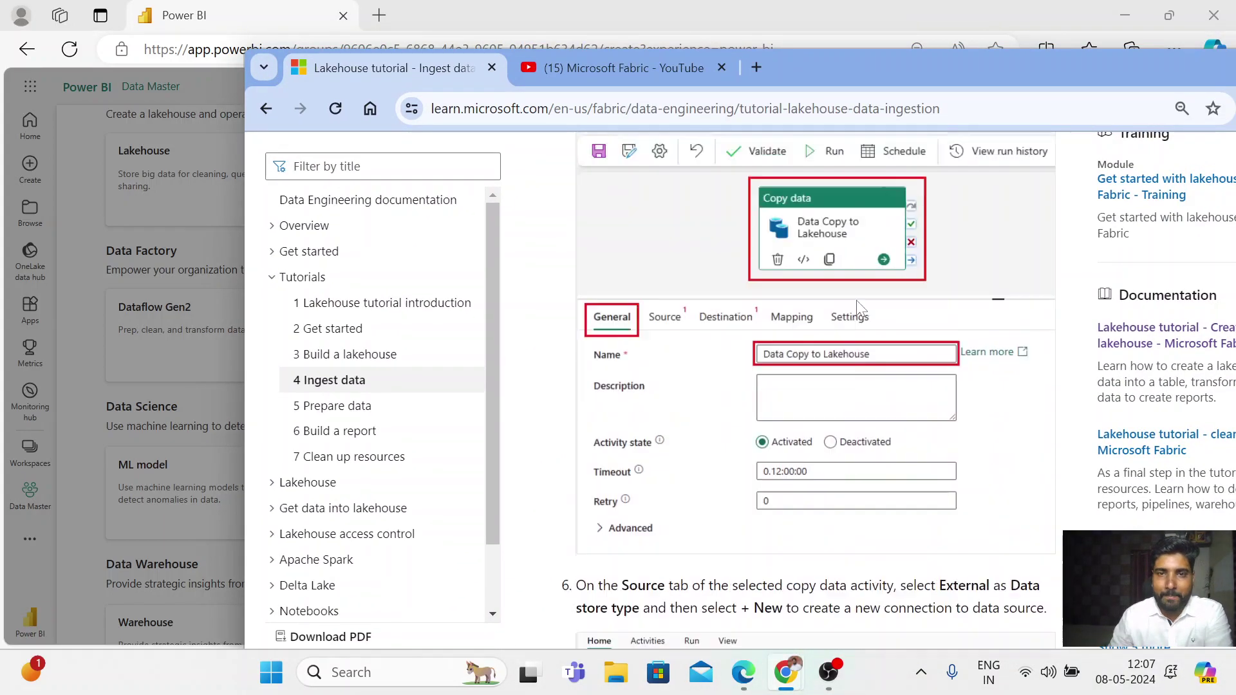
{"action": "scroll", "coordinate": [876, 364], "scroll_direction": "up", "scroll_amount": 2}
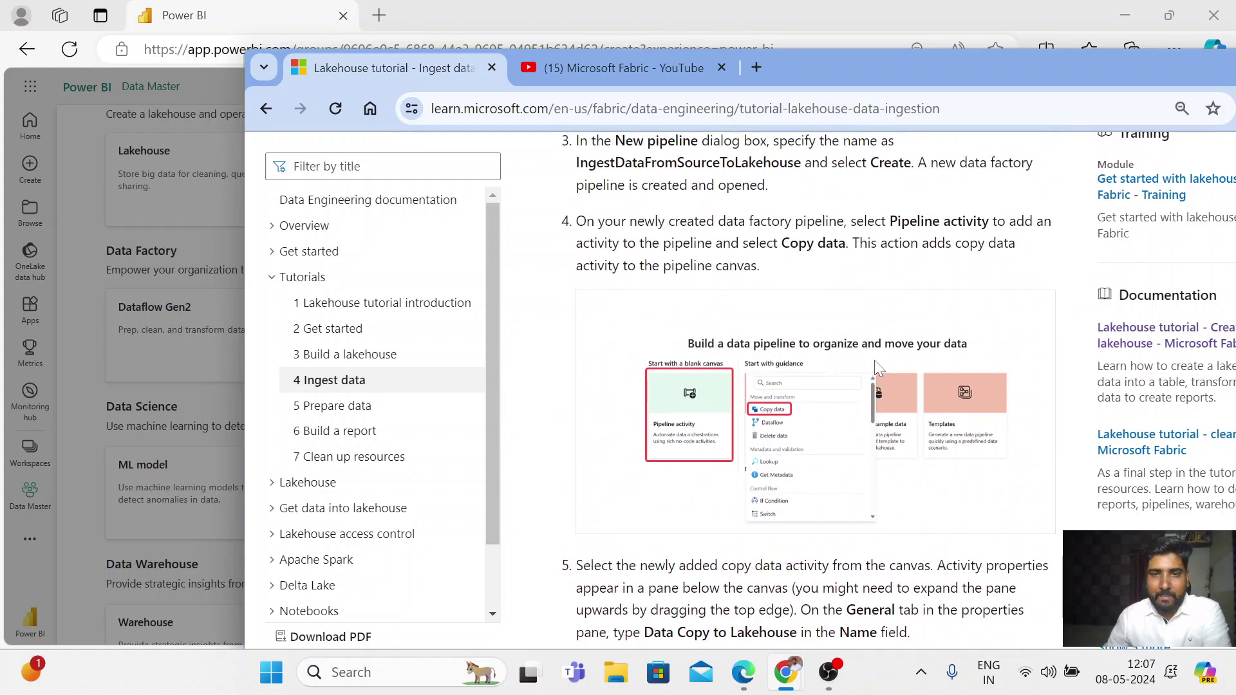
{"action": "scroll", "coordinate": [818, 285], "scroll_direction": "up", "scroll_amount": 6}
{"action": "scroll", "coordinate": [816, 285], "scroll_direction": "up", "scroll_amount": 6}
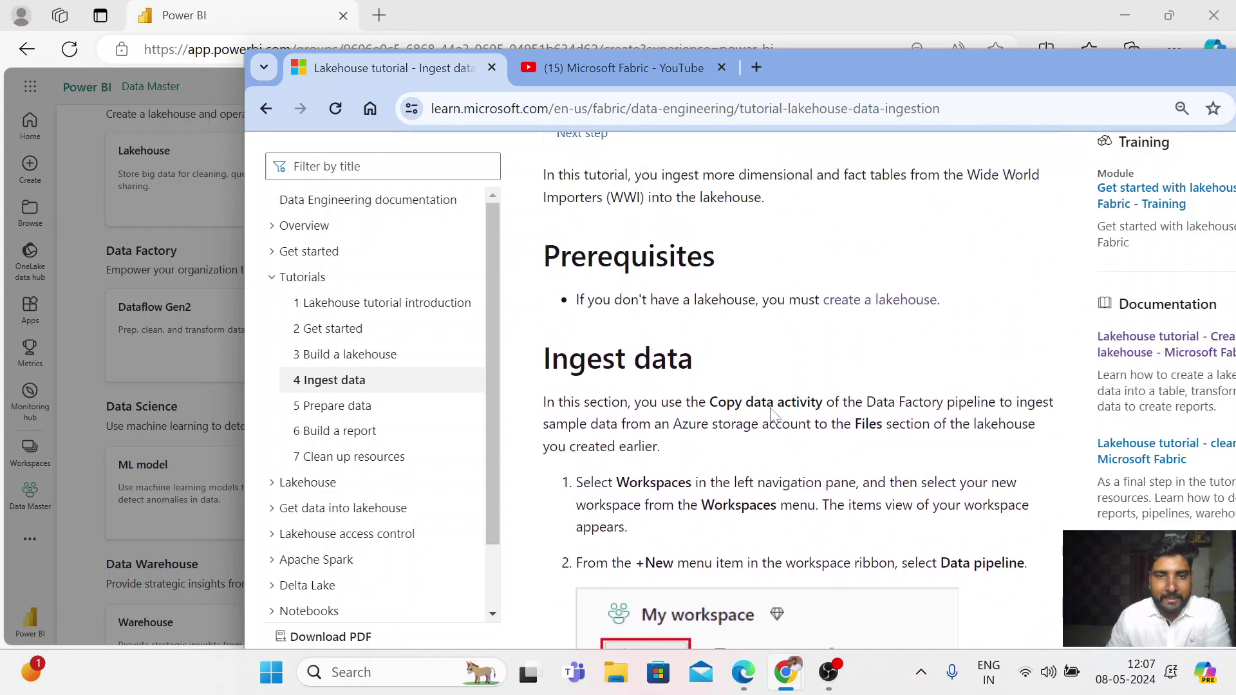
{"action": "scroll", "coordinate": [686, 421], "scroll_direction": "down", "scroll_amount": 5}
{"action": "scroll", "coordinate": [686, 422], "scroll_direction": "down", "scroll_amount": 10}
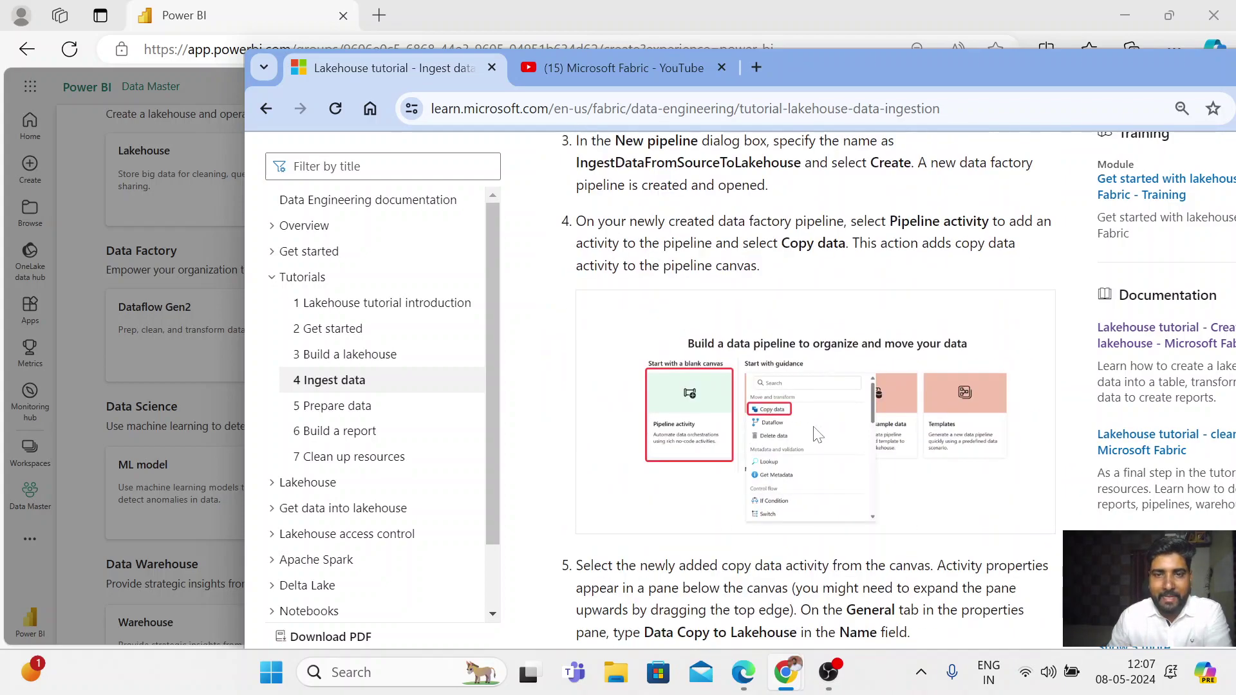
{"action": "scroll", "coordinate": [776, 238], "scroll_direction": "down", "scroll_amount": 2}
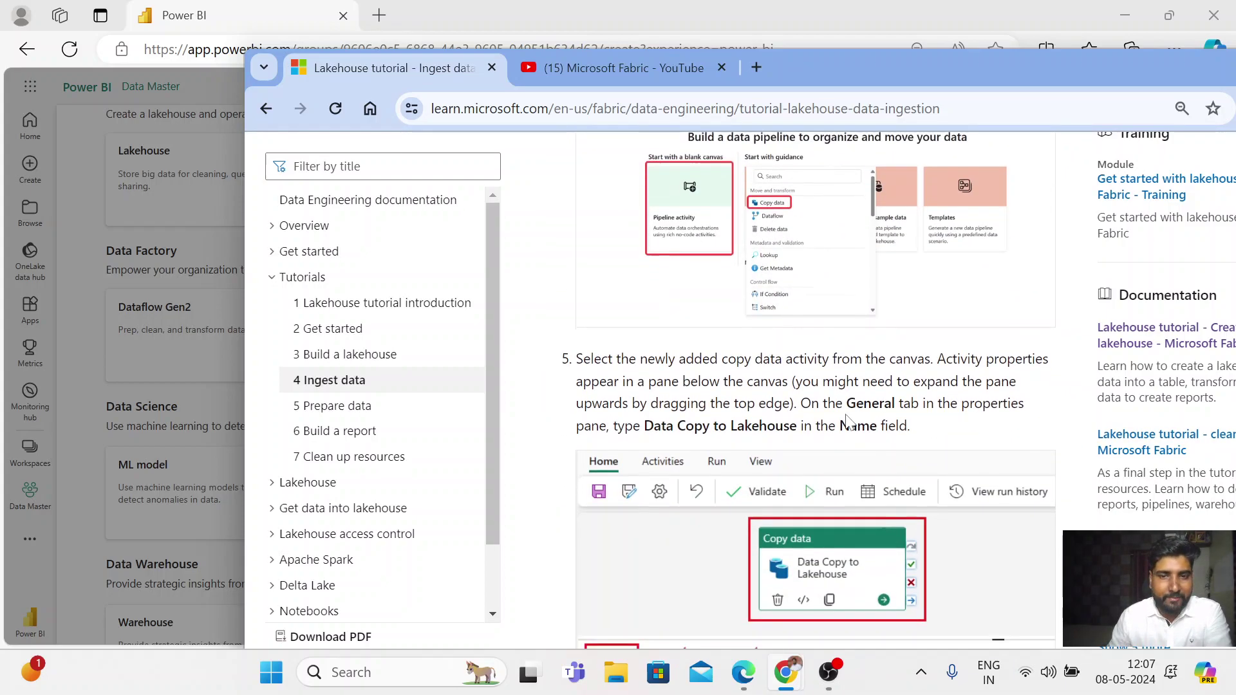
- Return to Power BI in Edge, name the new pipeline "ingesting into lakehouse" and create it
{"action": "key", "text": "alt+Tab"}
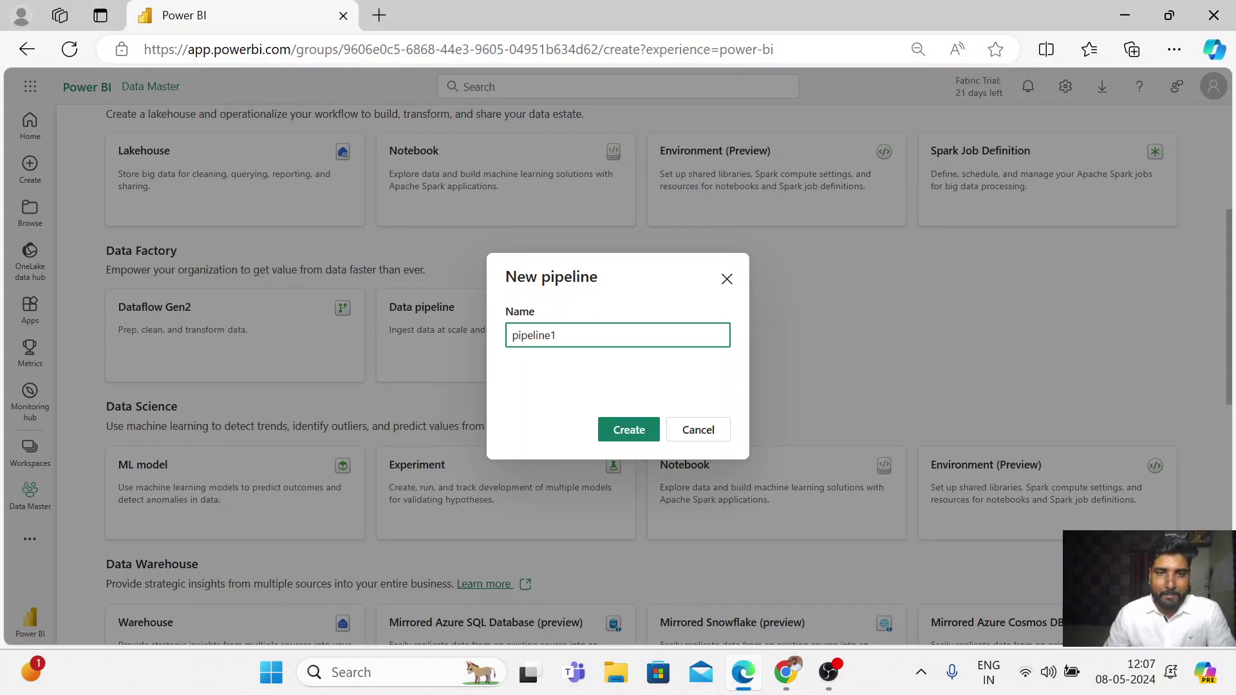
{"action": "key", "text": "ctrl+a"}
{"action": "key", "text": "BackSpace"}
{"action": "type", "text": "inges"}
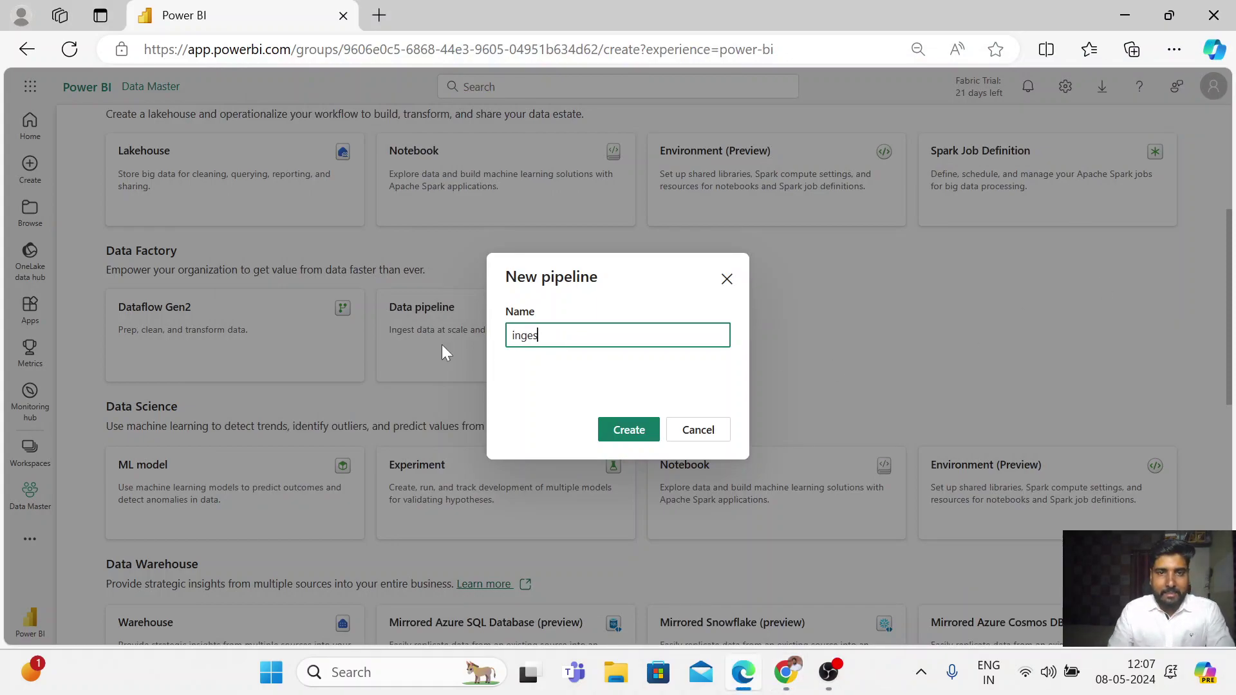
{"action": "type", "text": "ting "}
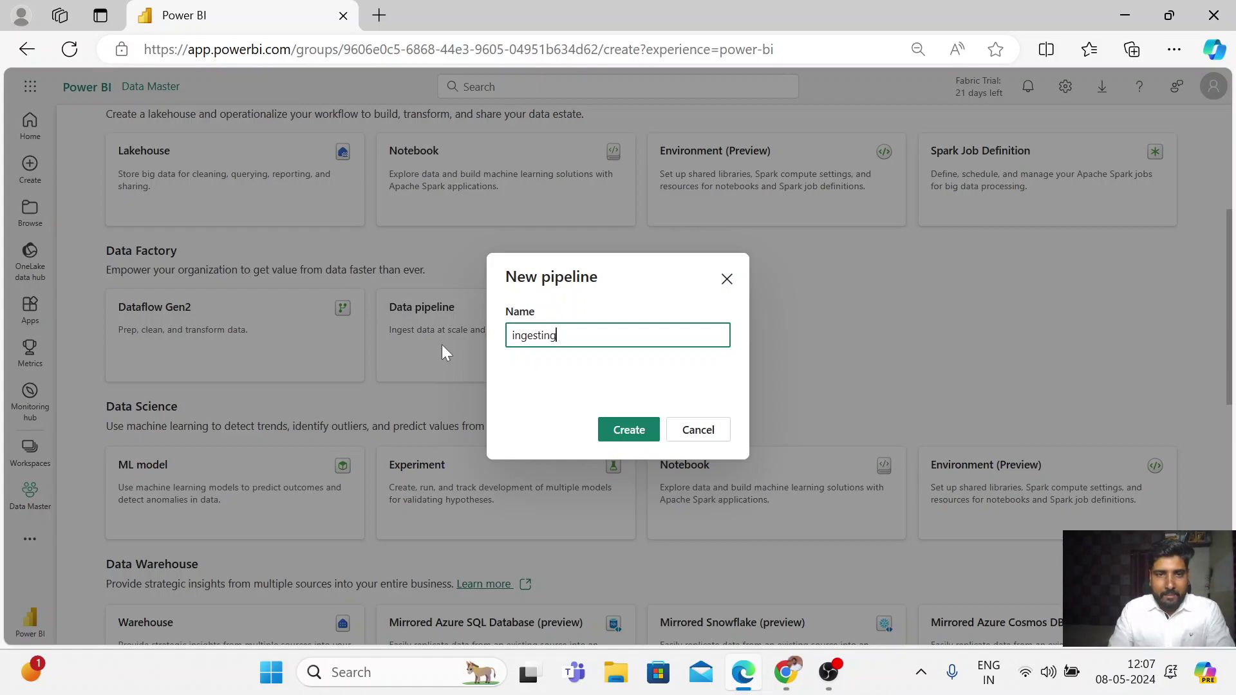
{"action": "type", "text": "into lakehou"}
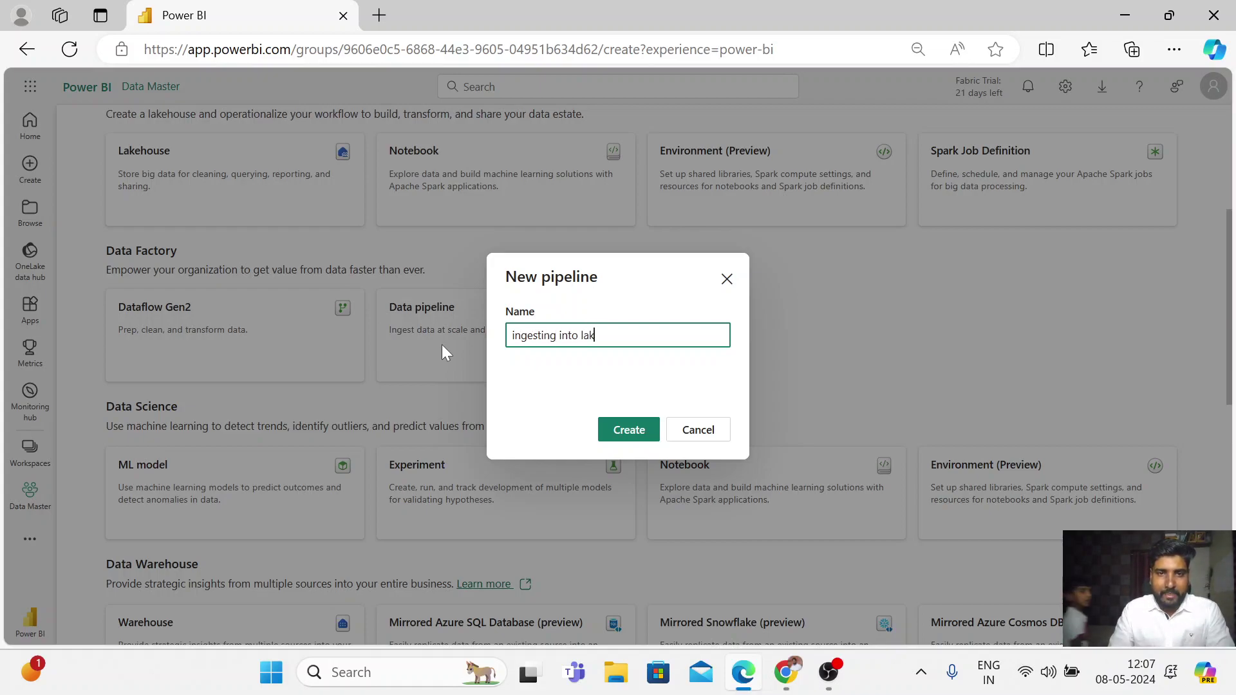
{"action": "type", "text": "se"}
{"action": "left_click", "coordinate": [629, 429]}
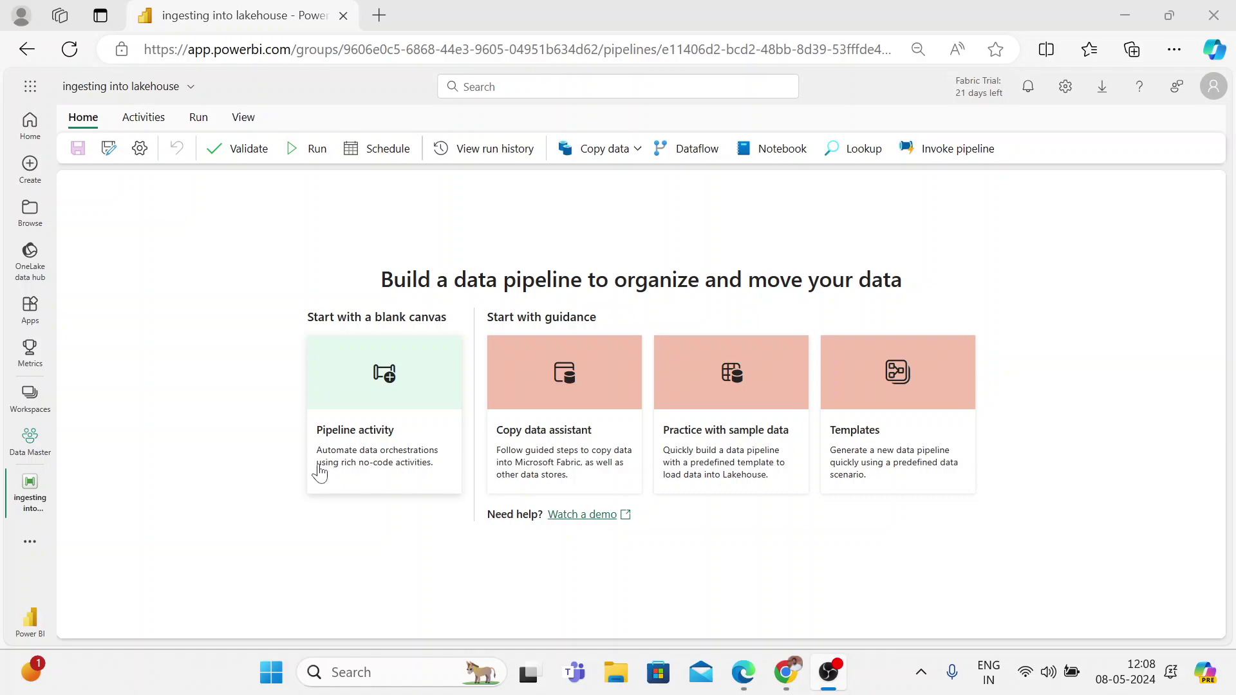
- Add a Copy data pipeline activity to the blank canvas and reposition it there
{"action": "left_click", "coordinate": [382, 463]}
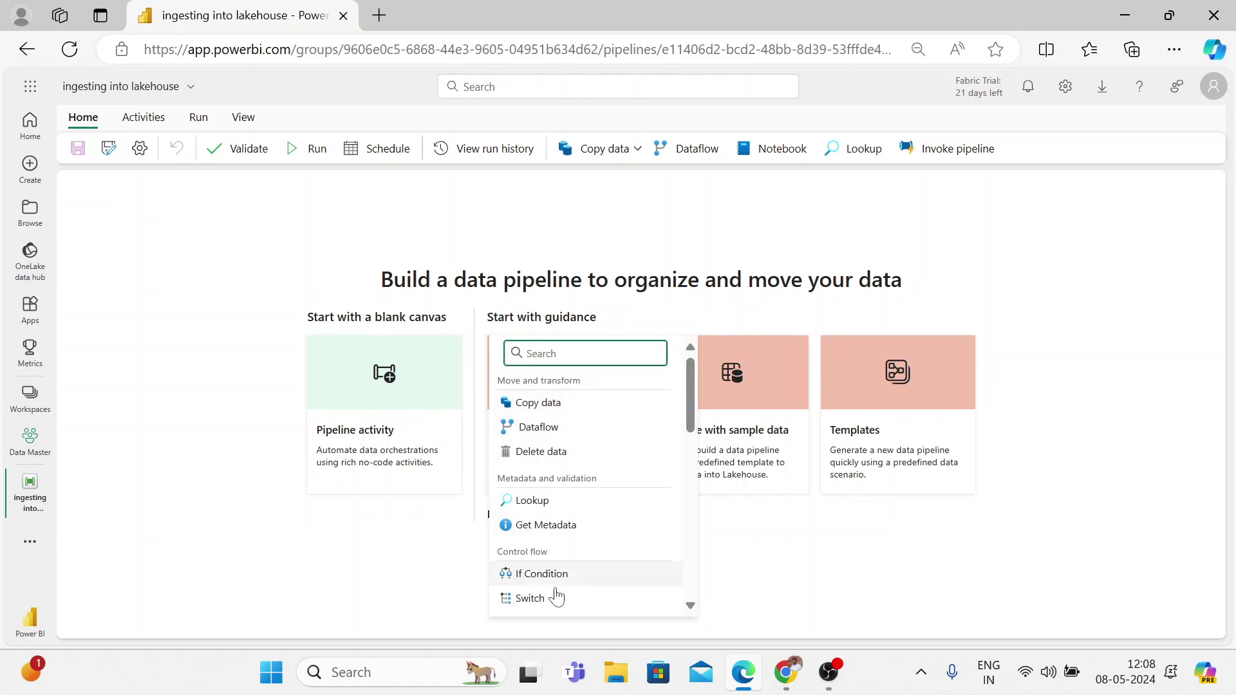
{"action": "left_click", "coordinate": [564, 406]}
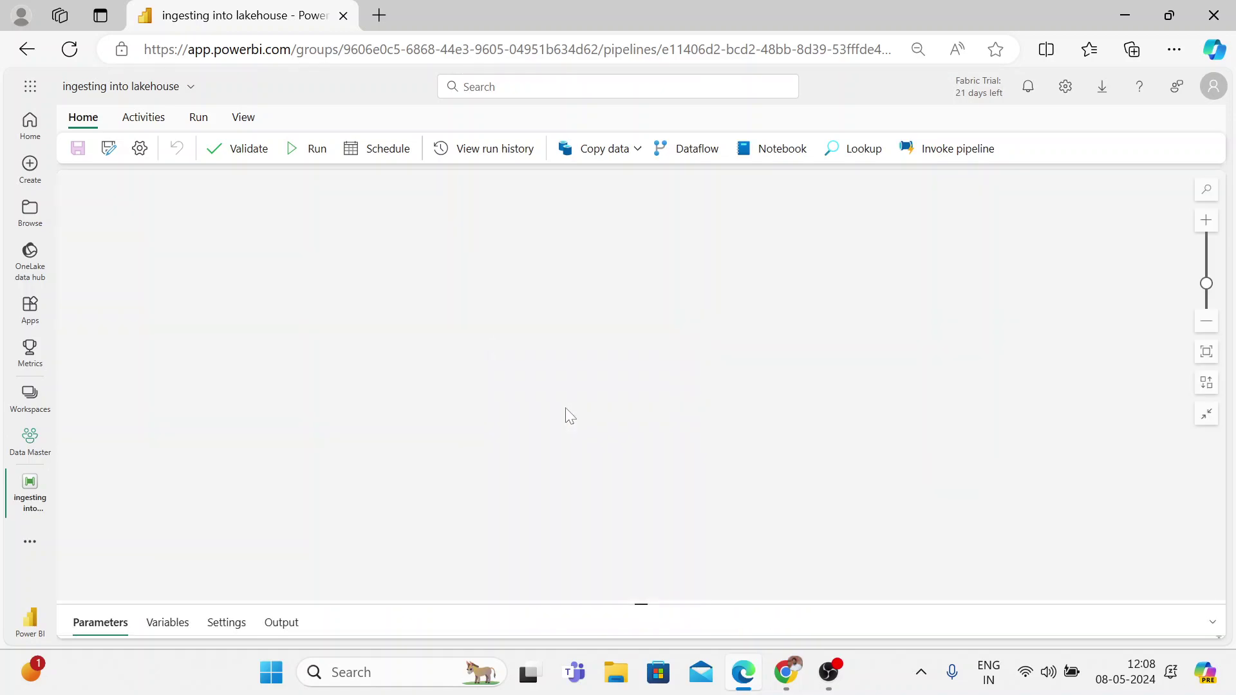
{"action": "left_click_drag", "start_coordinate": [171, 251], "coordinate": [317, 237]}
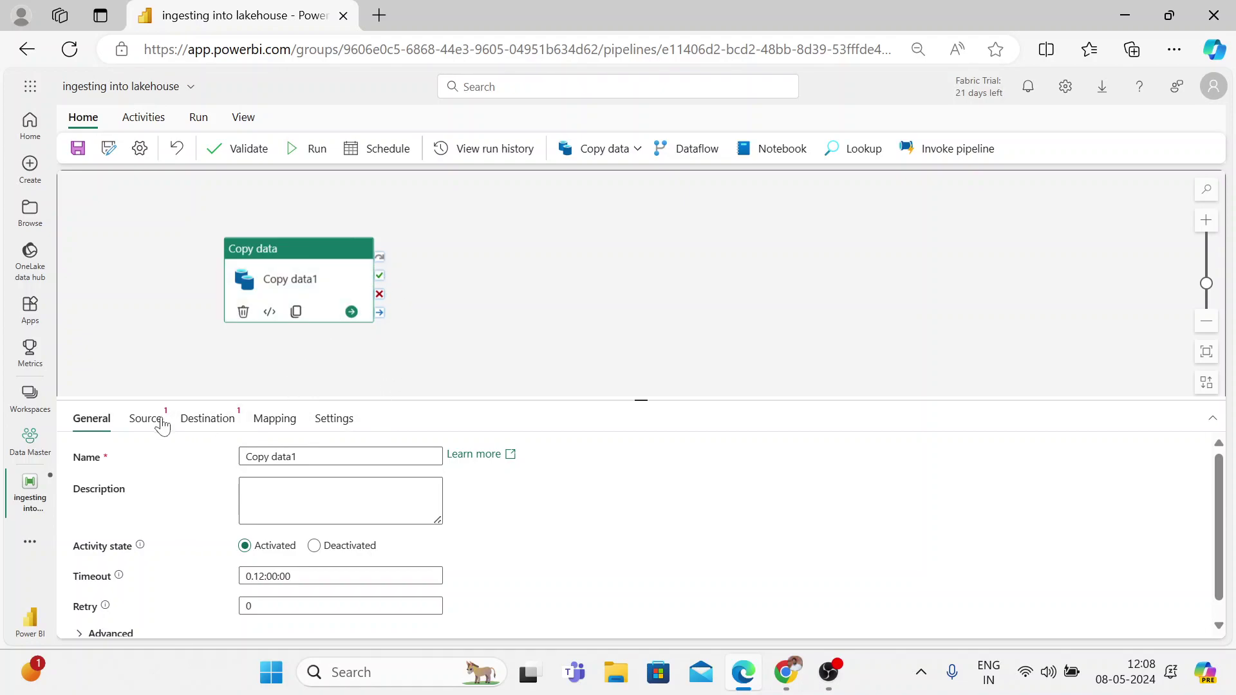
- Reselect the copy activity, shift it slightly on the canvas and rename it "Data Copy to Lakehouse"
{"action": "left_click", "coordinate": [607, 273]}
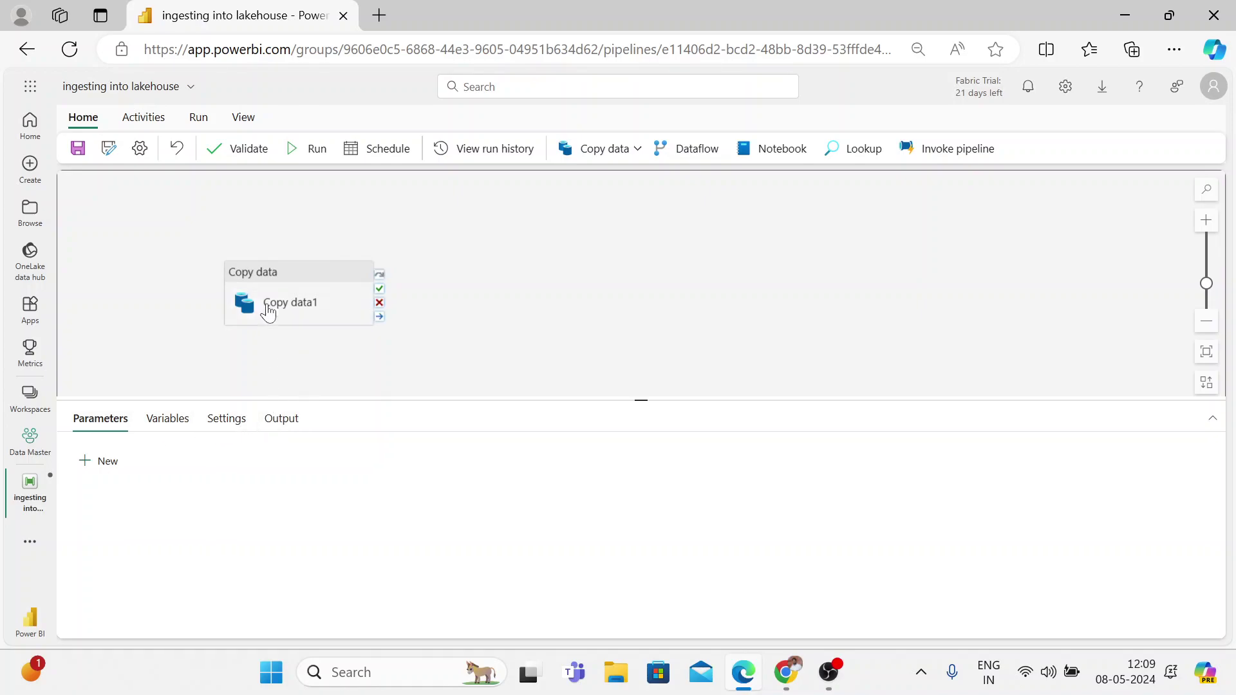
{"action": "left_click", "coordinate": [288, 279]}
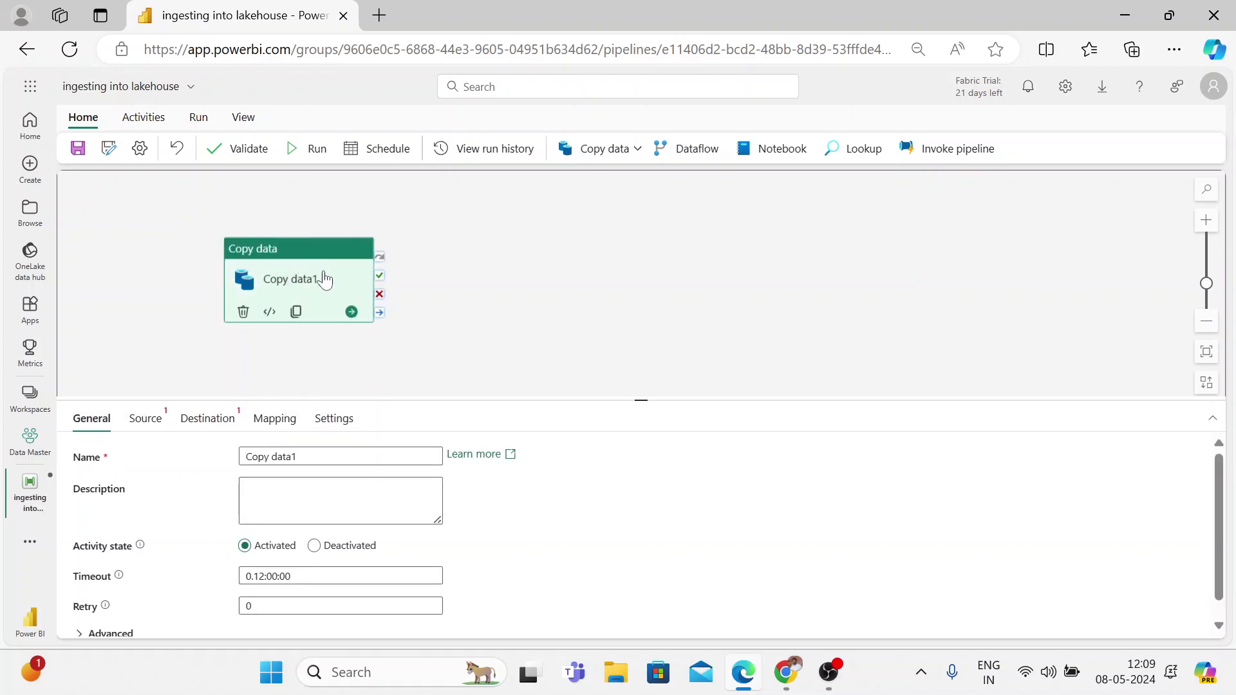
{"action": "left_click_drag", "start_coordinate": [318, 262], "coordinate": [344, 258]}
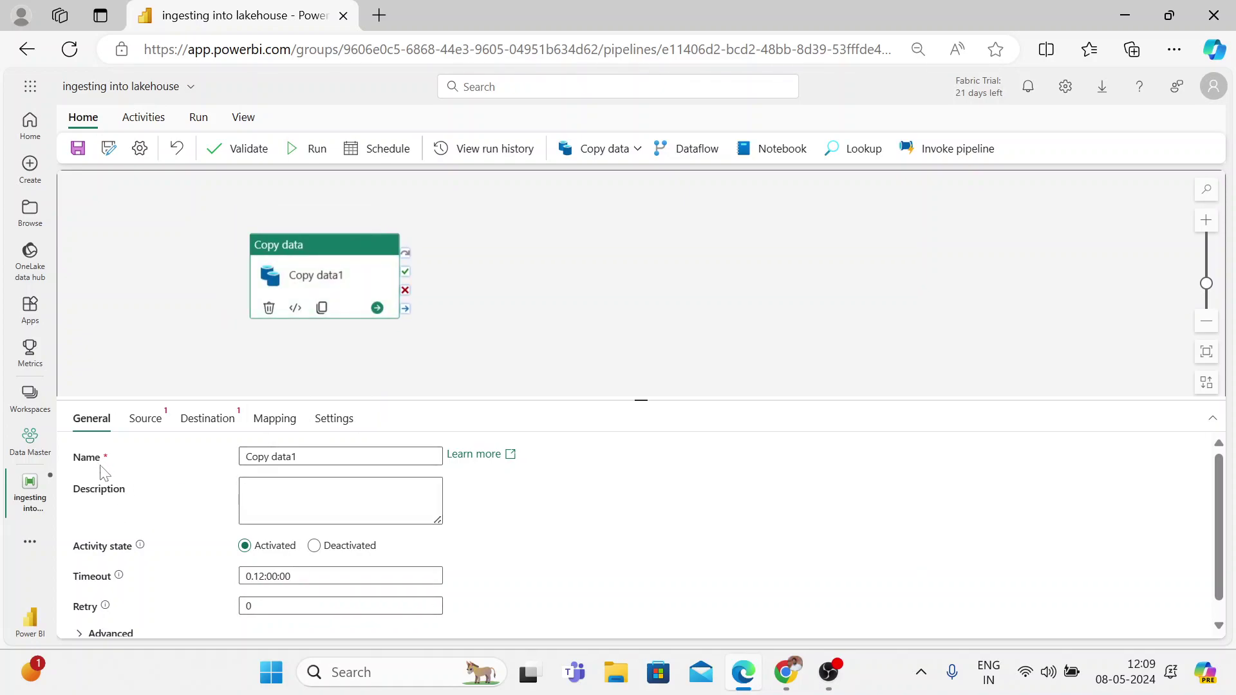
{"action": "triple_click", "coordinate": [270, 457]}
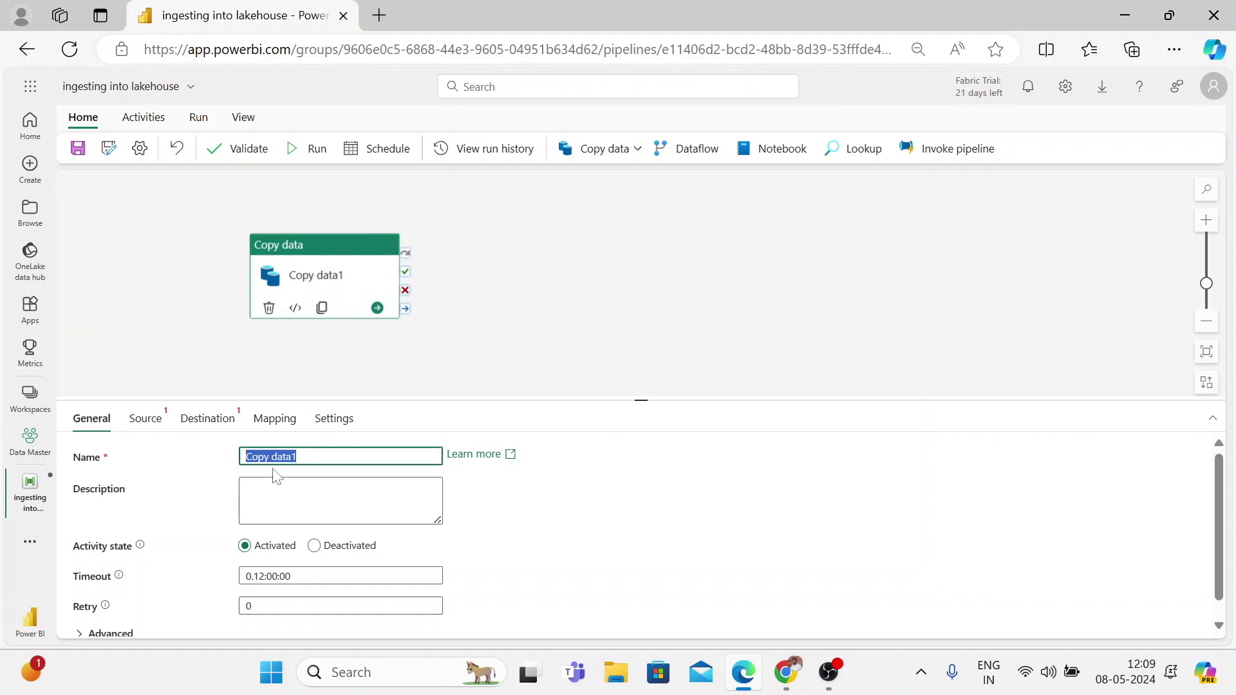
{"action": "type", "text": "Daa"}
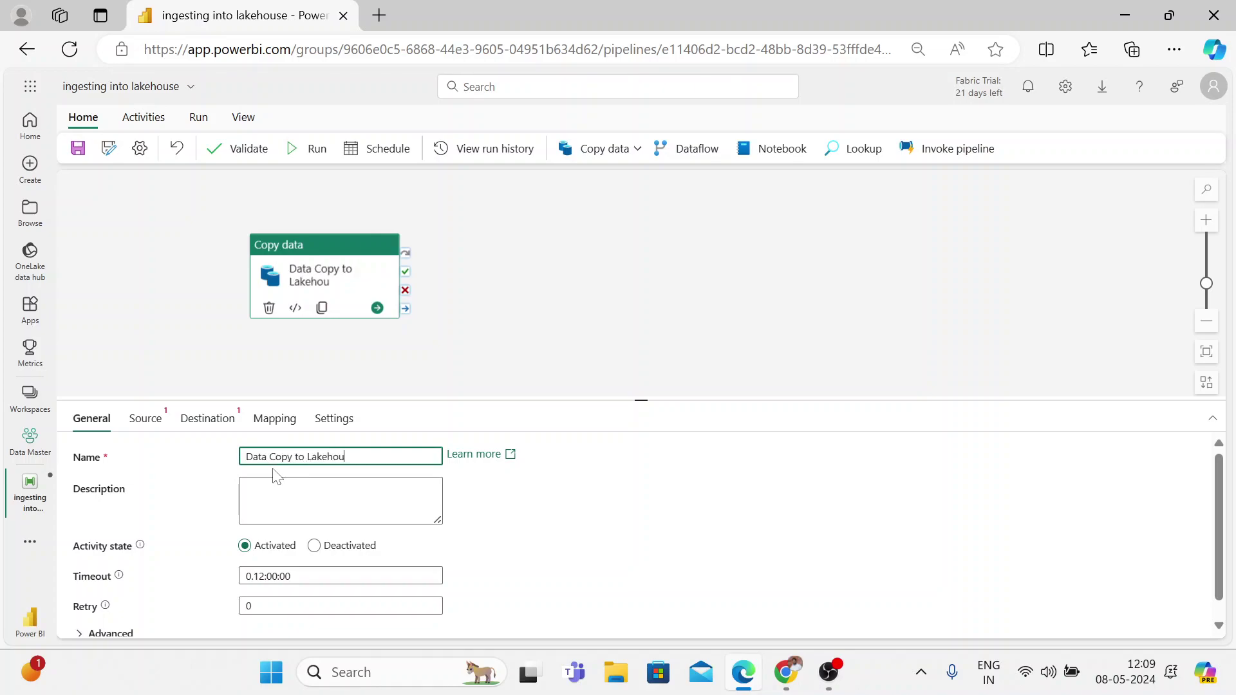
- Set the copy activity's source data store type to External and start a new connection
{"action": "left_click", "coordinate": [136, 421]}
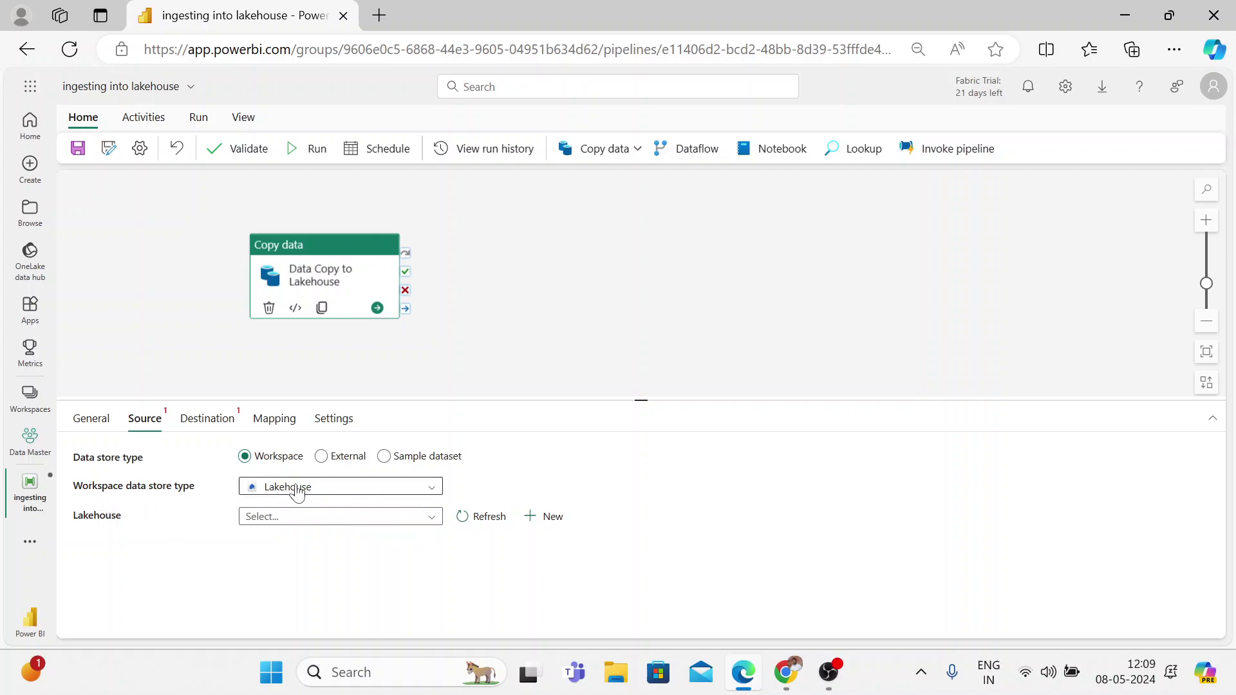
{"action": "left_click", "coordinate": [352, 487]}
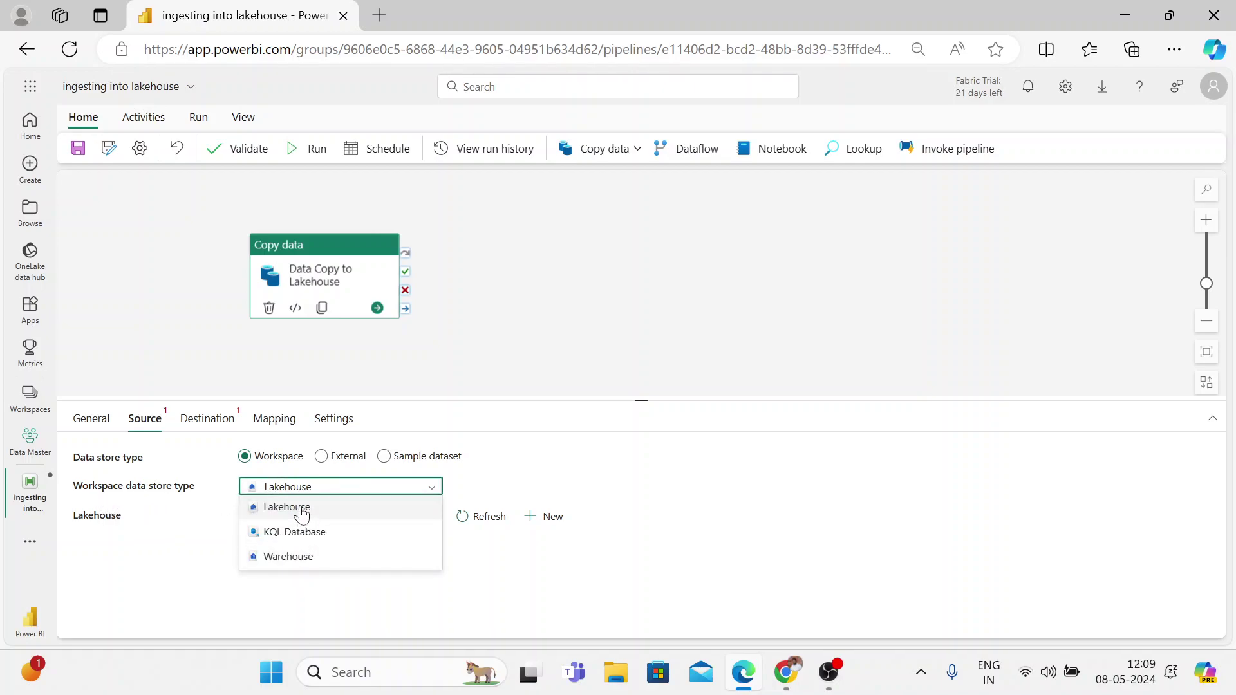
{"action": "left_click", "coordinate": [558, 469]}
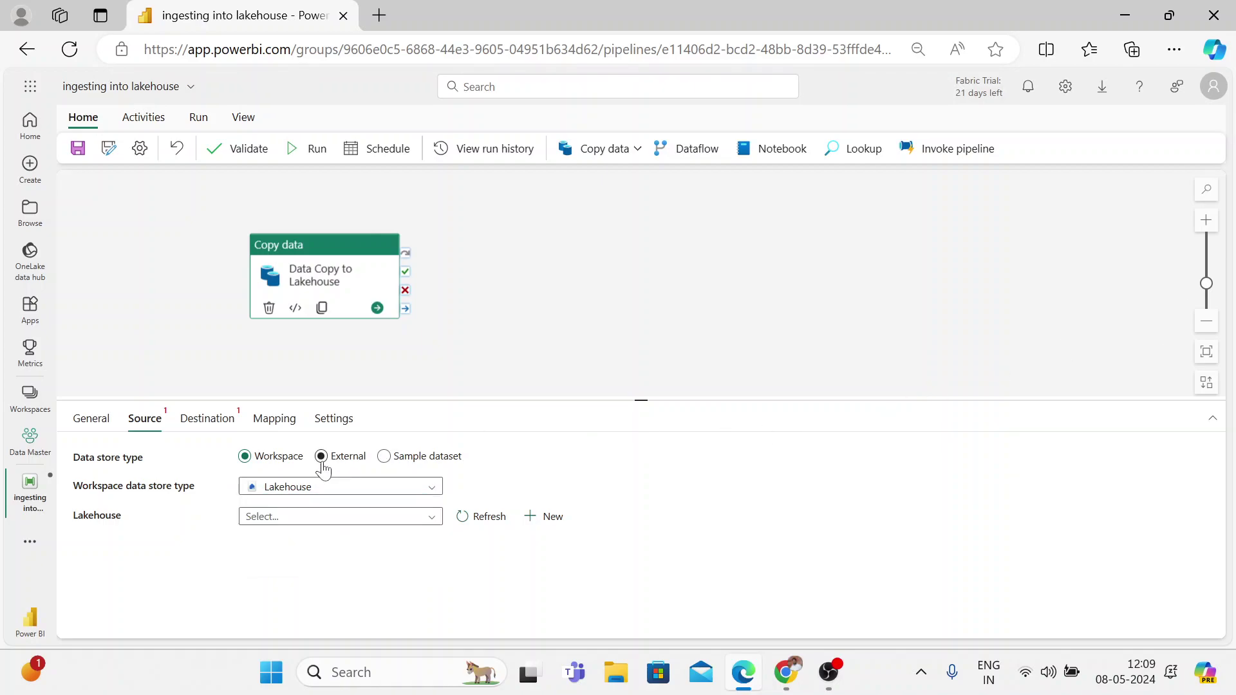
{"action": "left_click", "coordinate": [322, 457]}
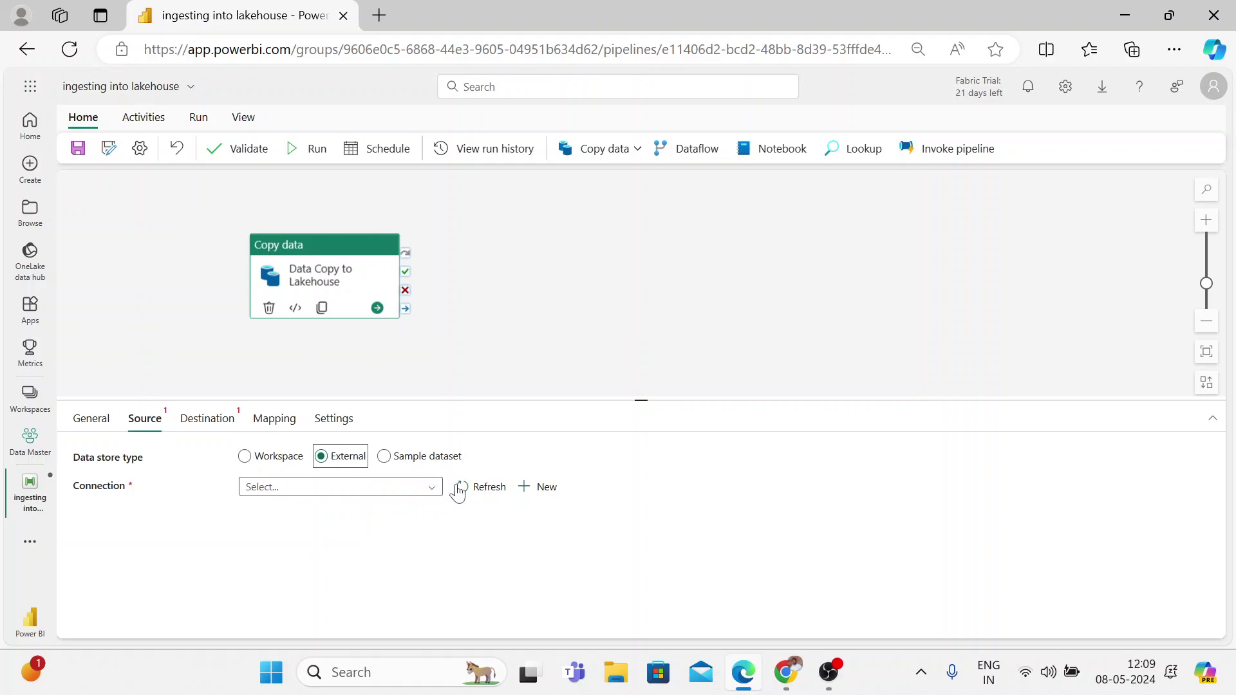
{"action": "left_click", "coordinate": [551, 496]}
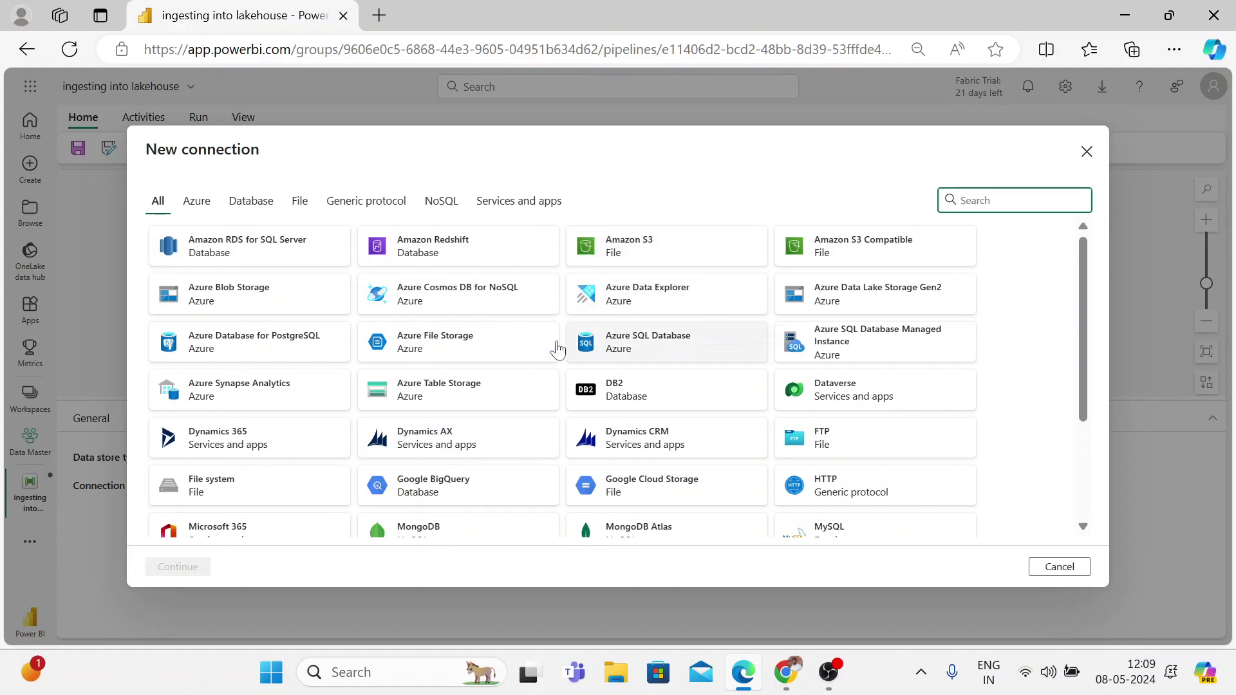
- Browse the available connection types across all sources and the Azure, Database and File categories
{"action": "scroll", "coordinate": [468, 390], "scroll_direction": "down", "scroll_amount": 2}
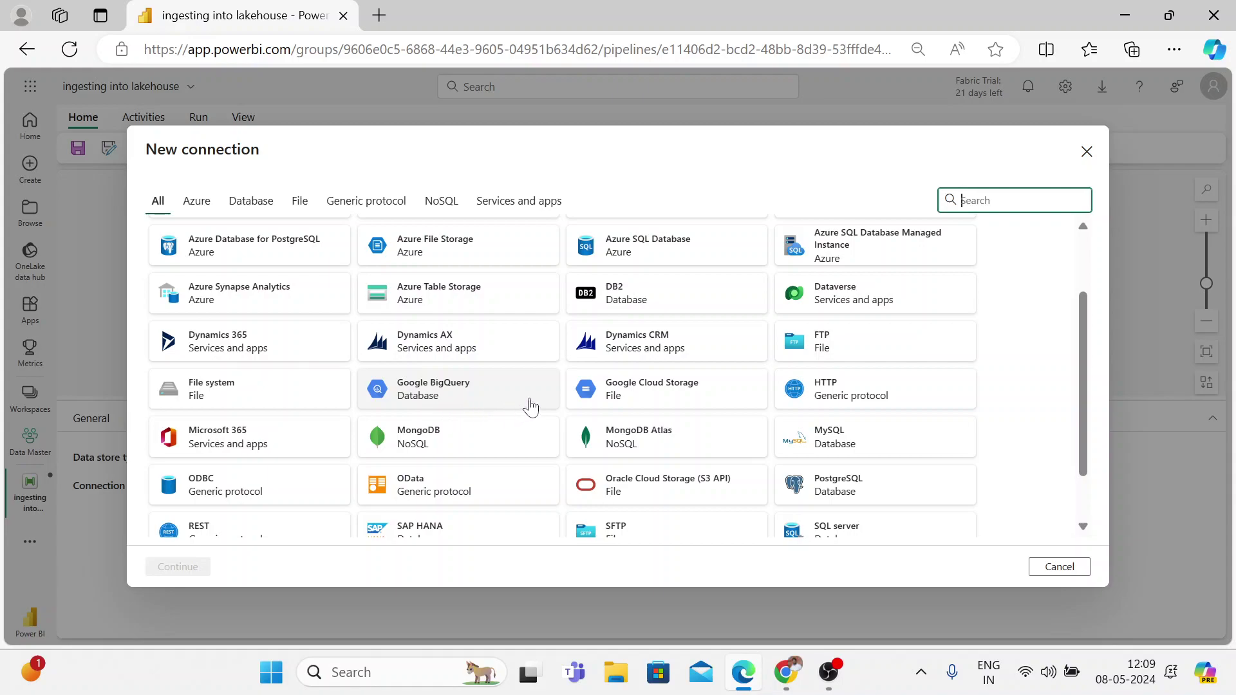
{"action": "scroll", "coordinate": [580, 418], "scroll_direction": "down", "scroll_amount": 1}
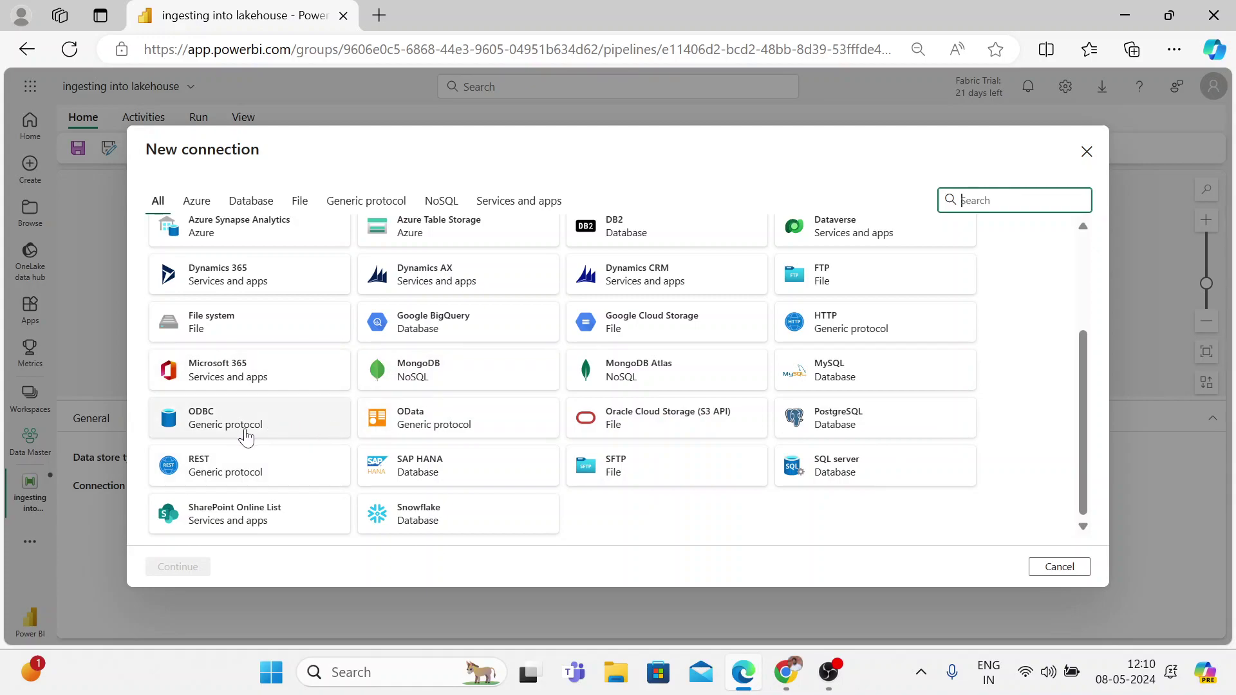
{"action": "scroll", "coordinate": [257, 399], "scroll_direction": "up", "scroll_amount": 3}
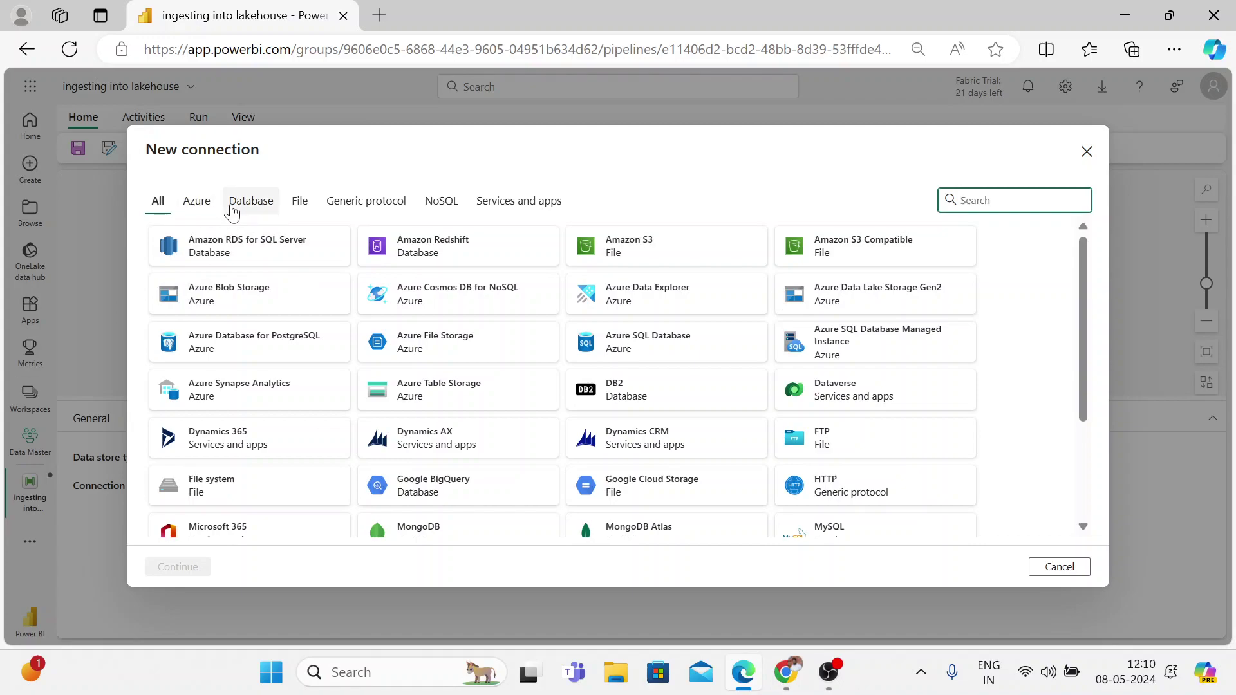
{"action": "left_click", "coordinate": [193, 206]}
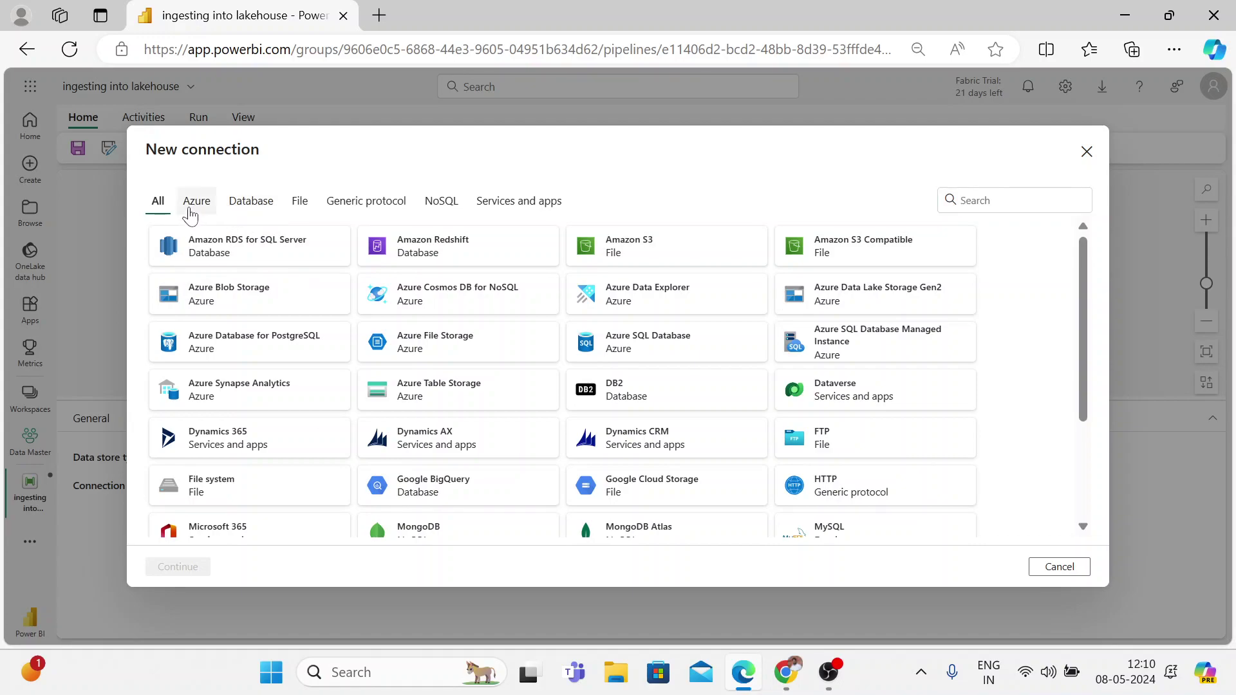
{"action": "left_click", "coordinate": [270, 207]}
{"action": "left_click", "coordinate": [310, 215]}
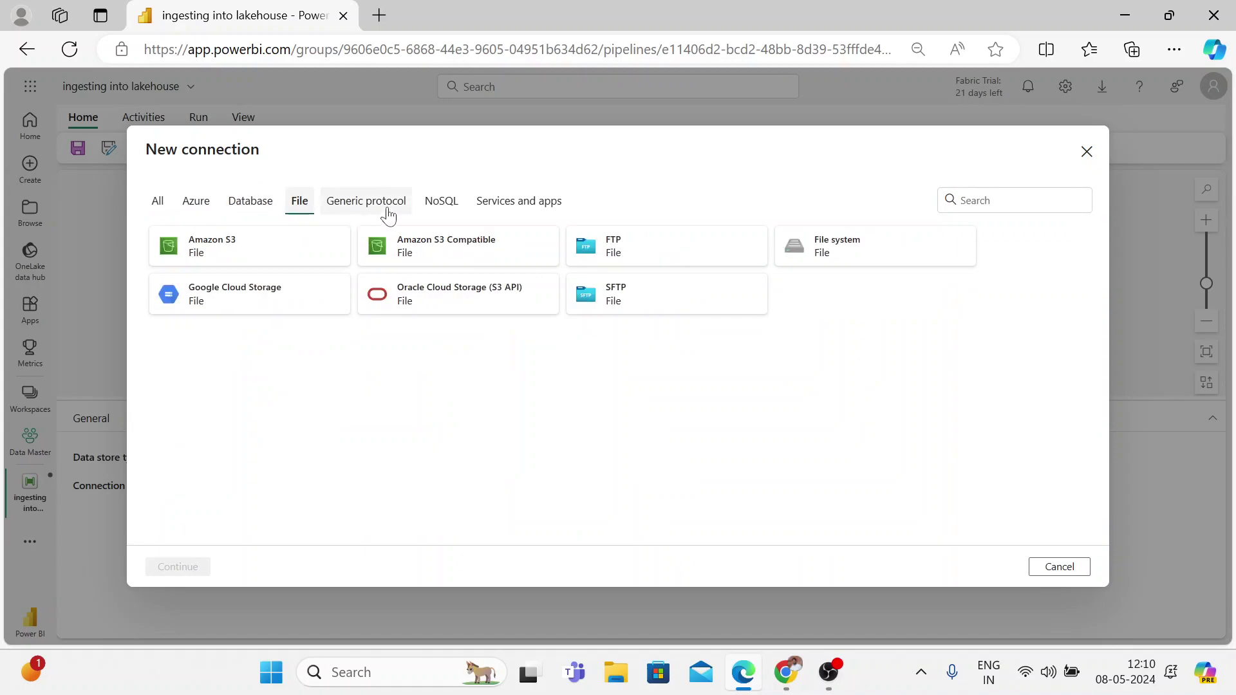
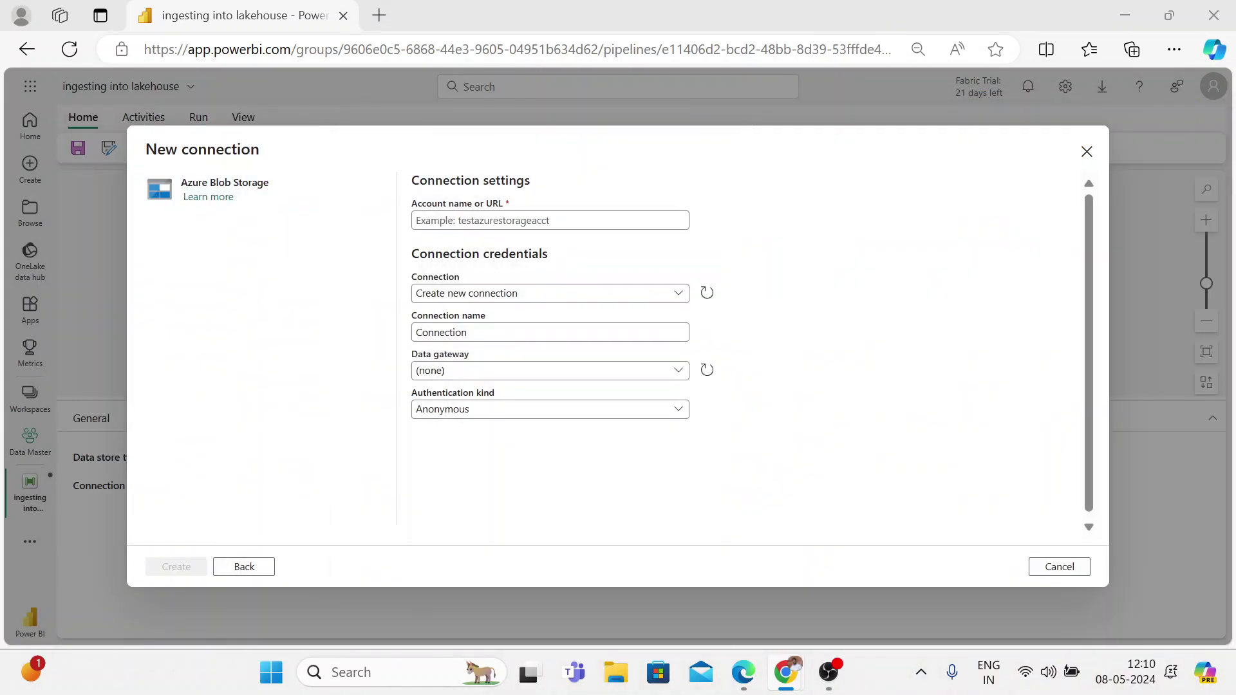
{"action": "left_click", "coordinate": [662, 224]}
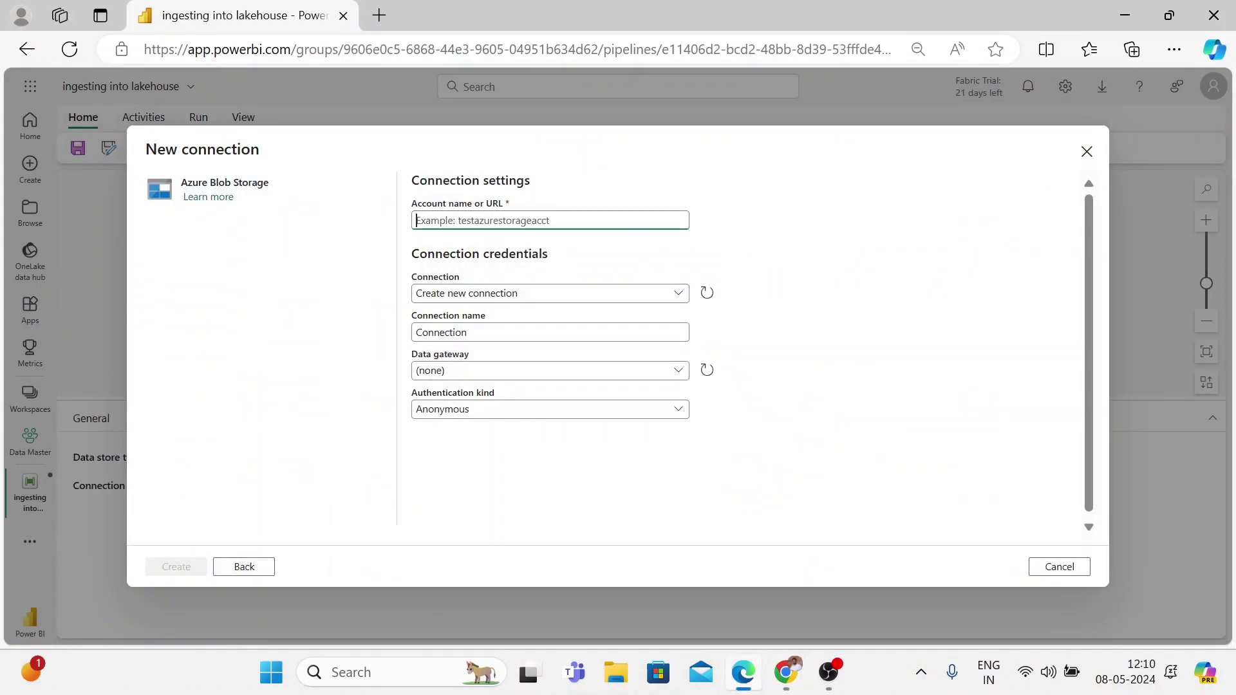
{"action": "type", "text": "https://azuresynapsestorage.blob.core.windows.net/sampledata"}
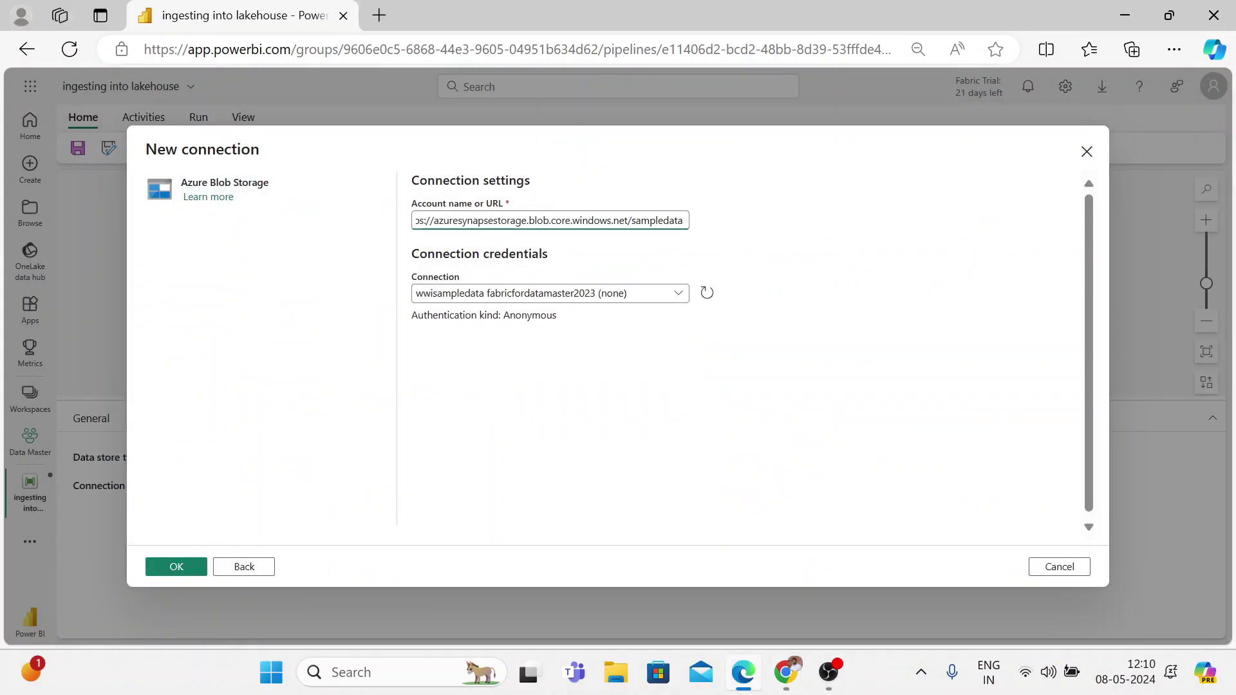
{"action": "key", "text": "alt+Tab"}
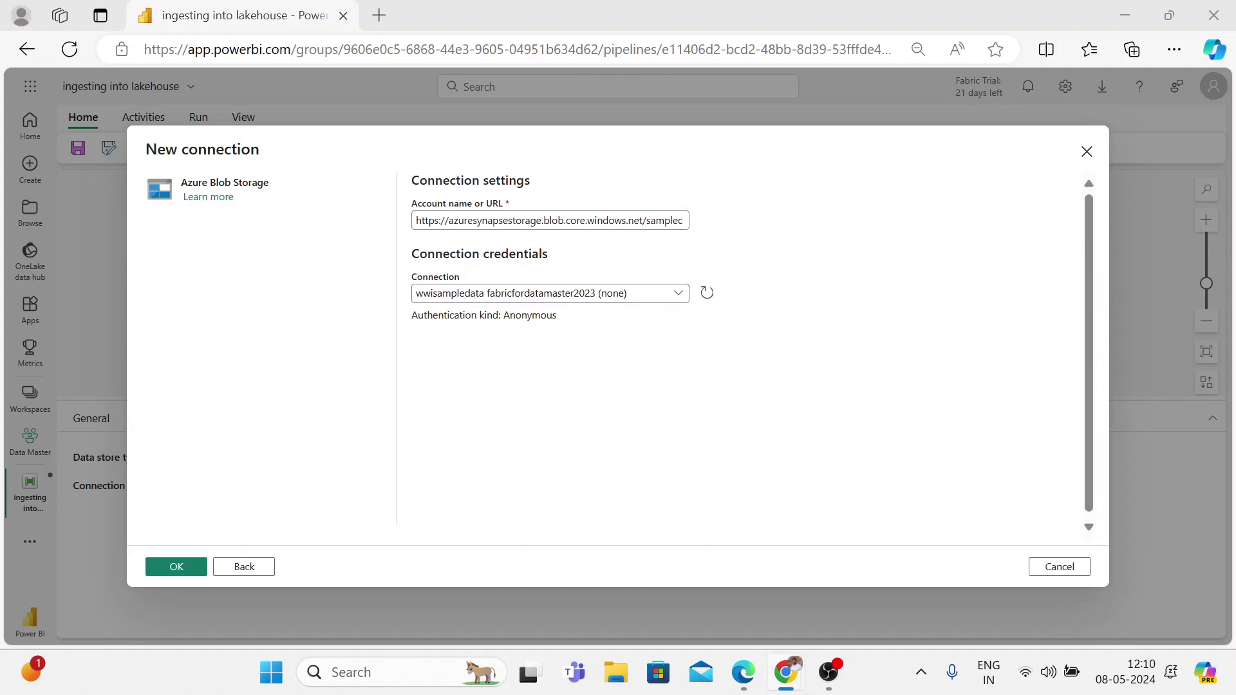
{"action": "left_click", "coordinate": [160, 571]}
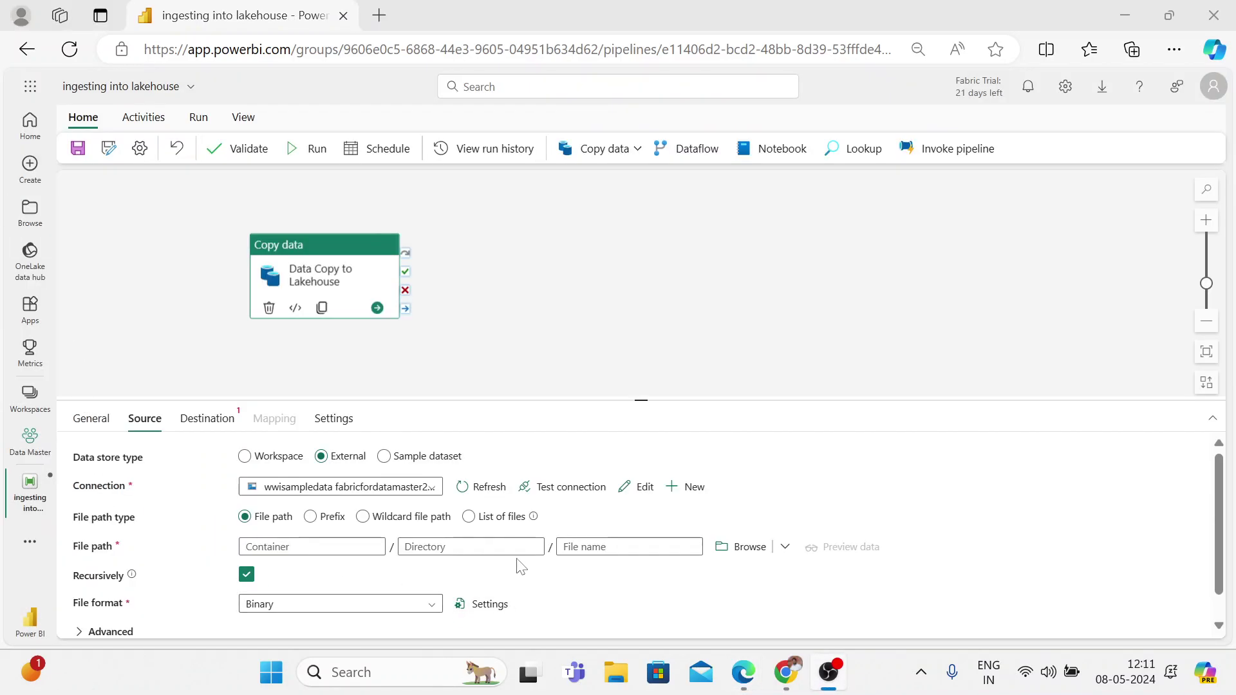
{"action": "left_click", "coordinate": [556, 489]}
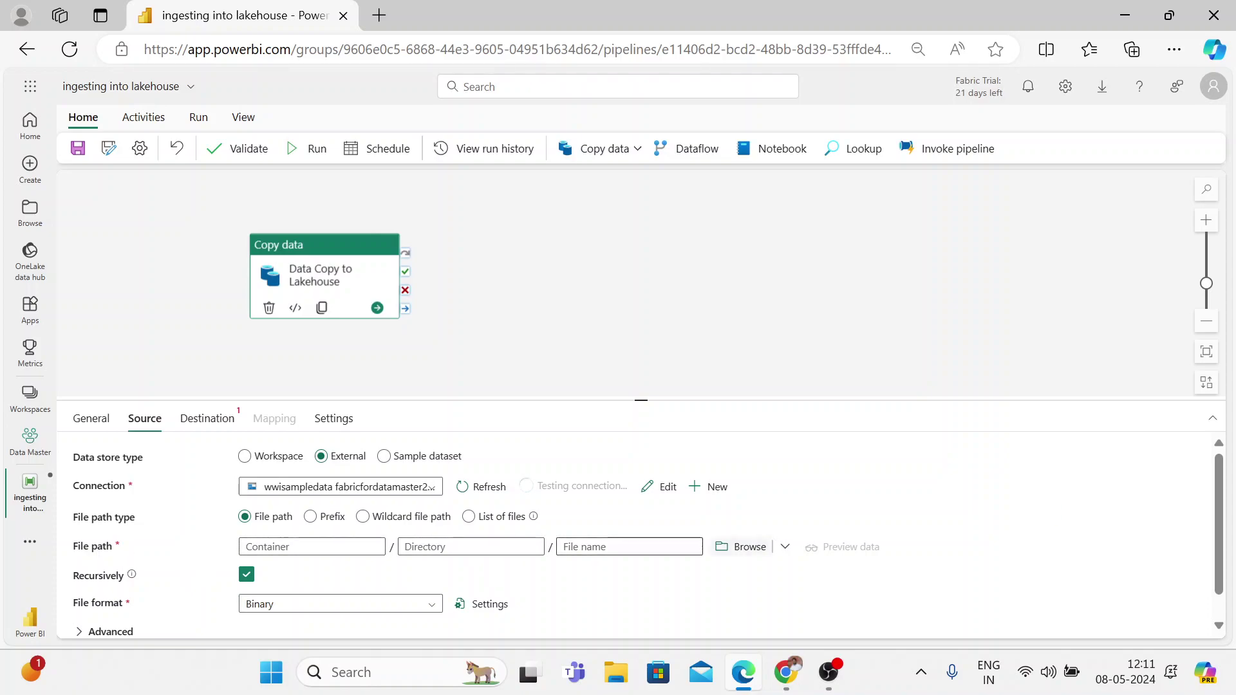
- Copy the container name sampledata from the Microsoft Learn tutorial in Chrome into the source file path's container in the pipeline
{"action": "key", "text": "alt+Tab"}
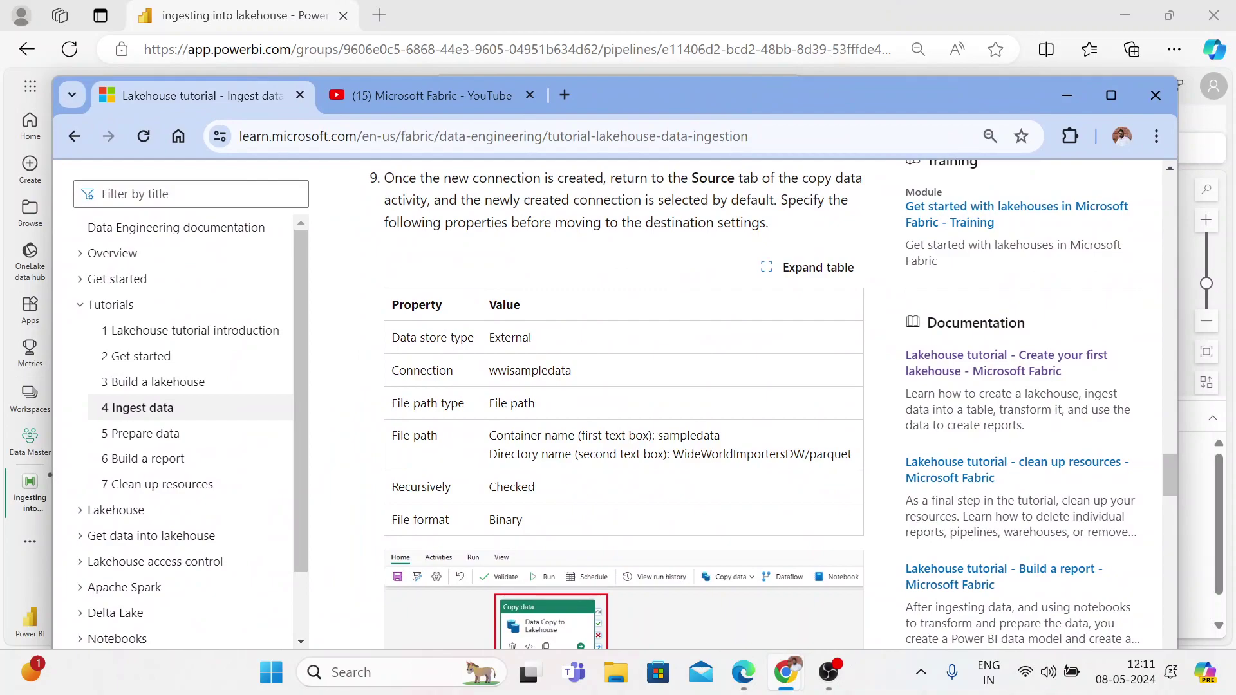
{"action": "double_click", "coordinate": [688, 436]}
{"action": "key", "text": "ctrl+c"}
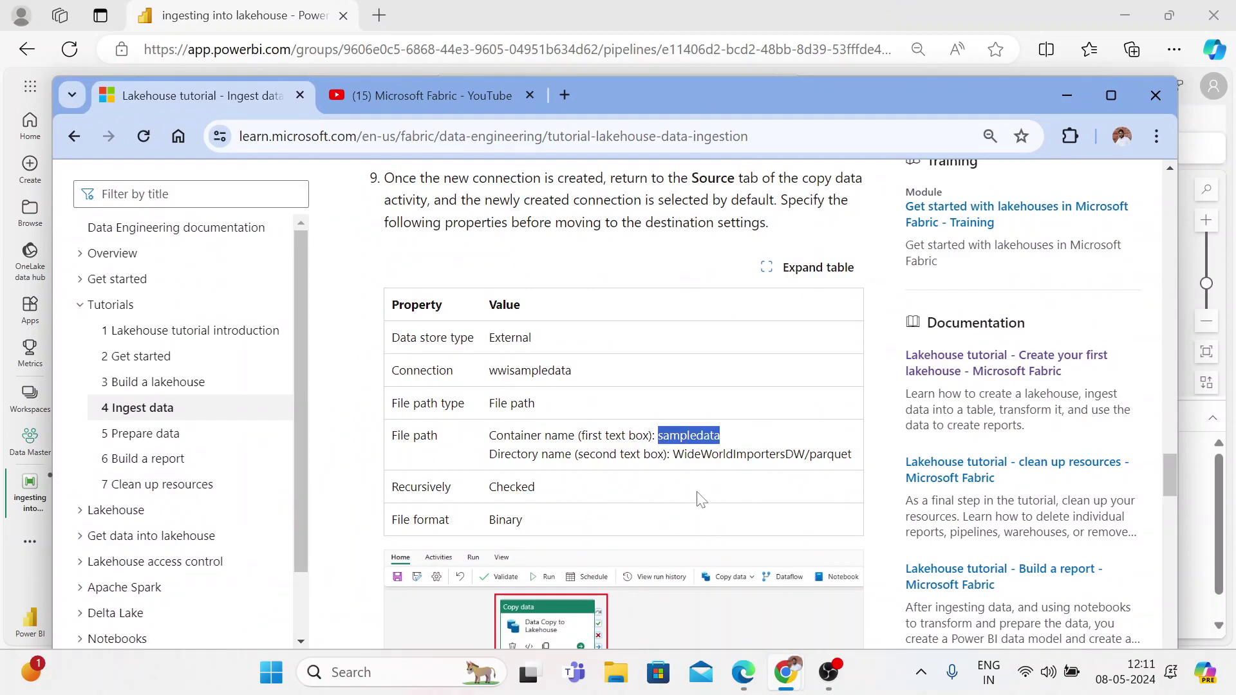
{"action": "key", "text": "alt+Tab"}
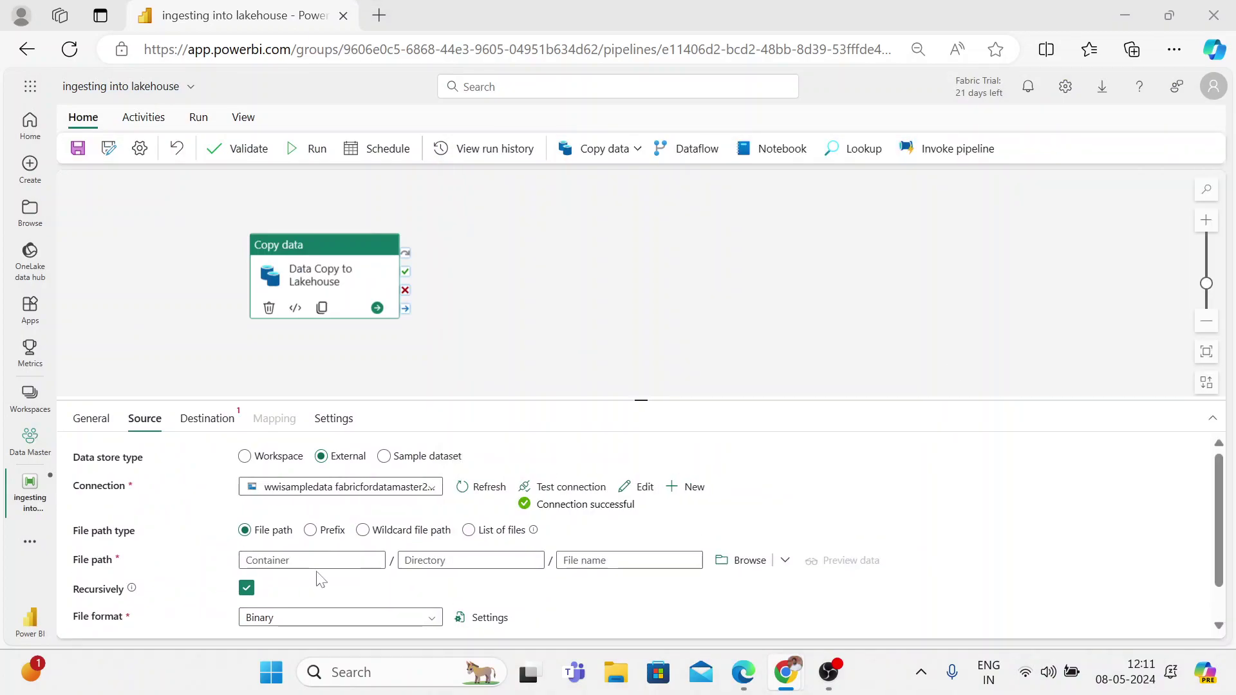
{"action": "left_click", "coordinate": [314, 562]}
{"action": "key", "text": "ctrl+v"}
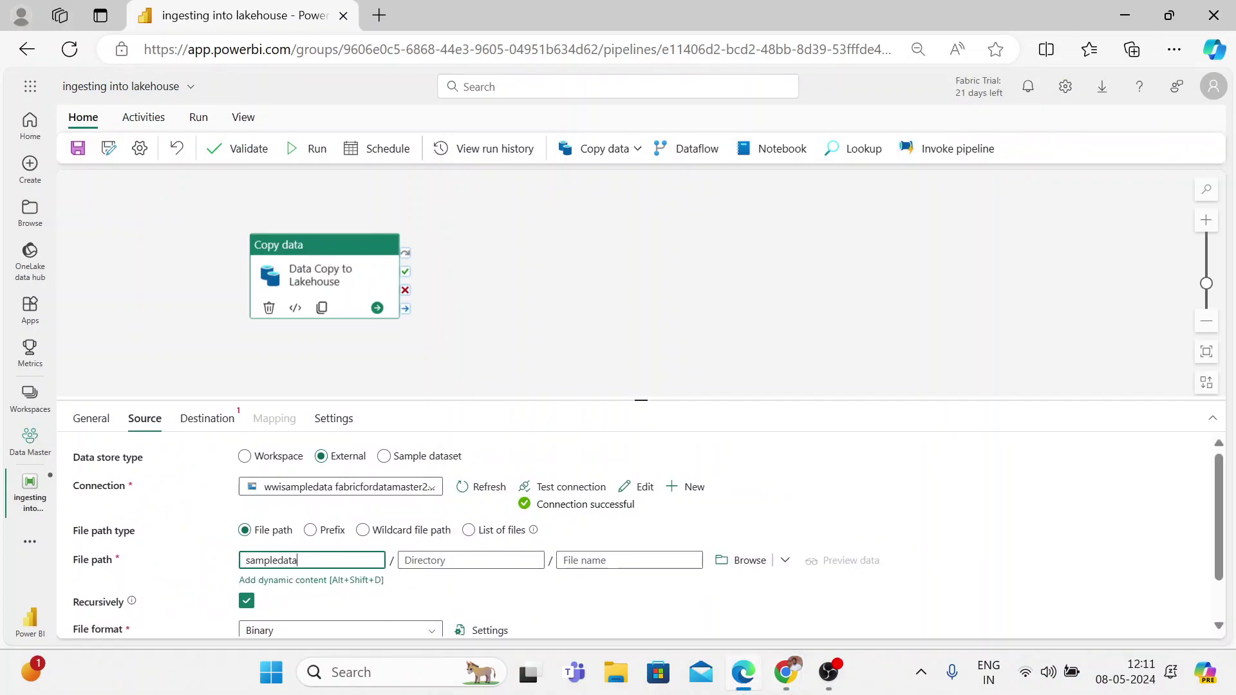
- Set the source file path's directory to WideWorldImportersDW/parquet from the tutorial and check the remaining source settings
{"action": "key", "text": "alt+Tab"}
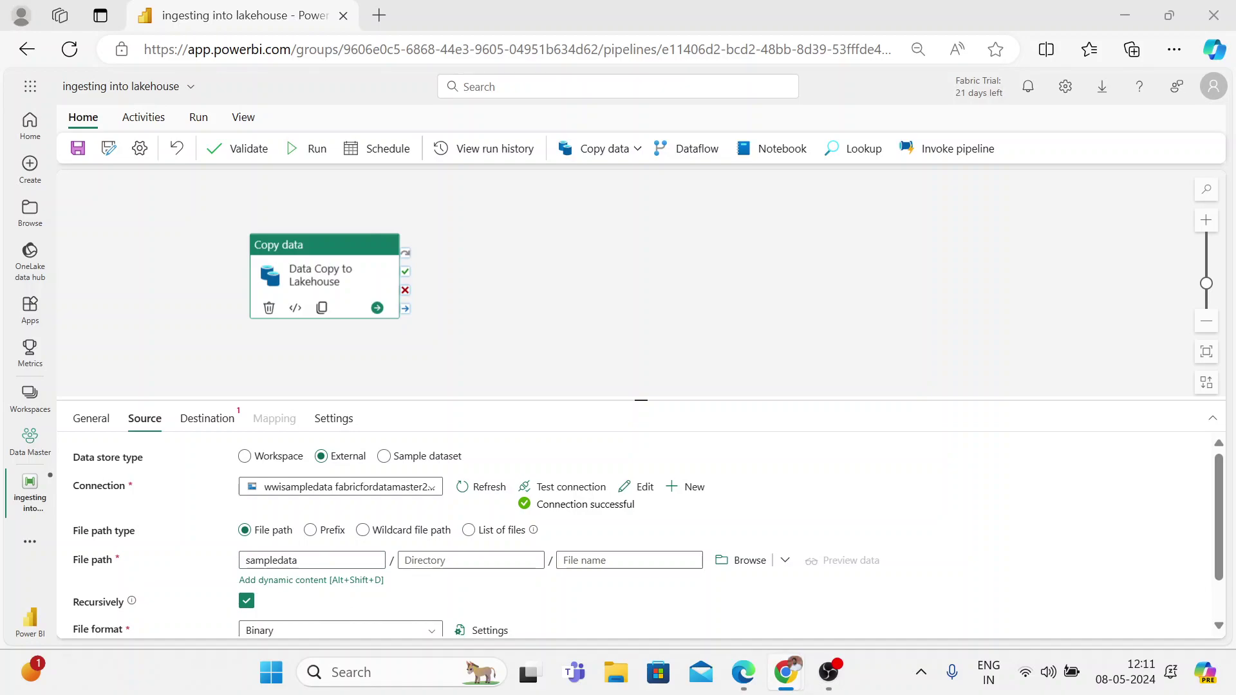
{"action": "key", "text": "alt+Tab"}
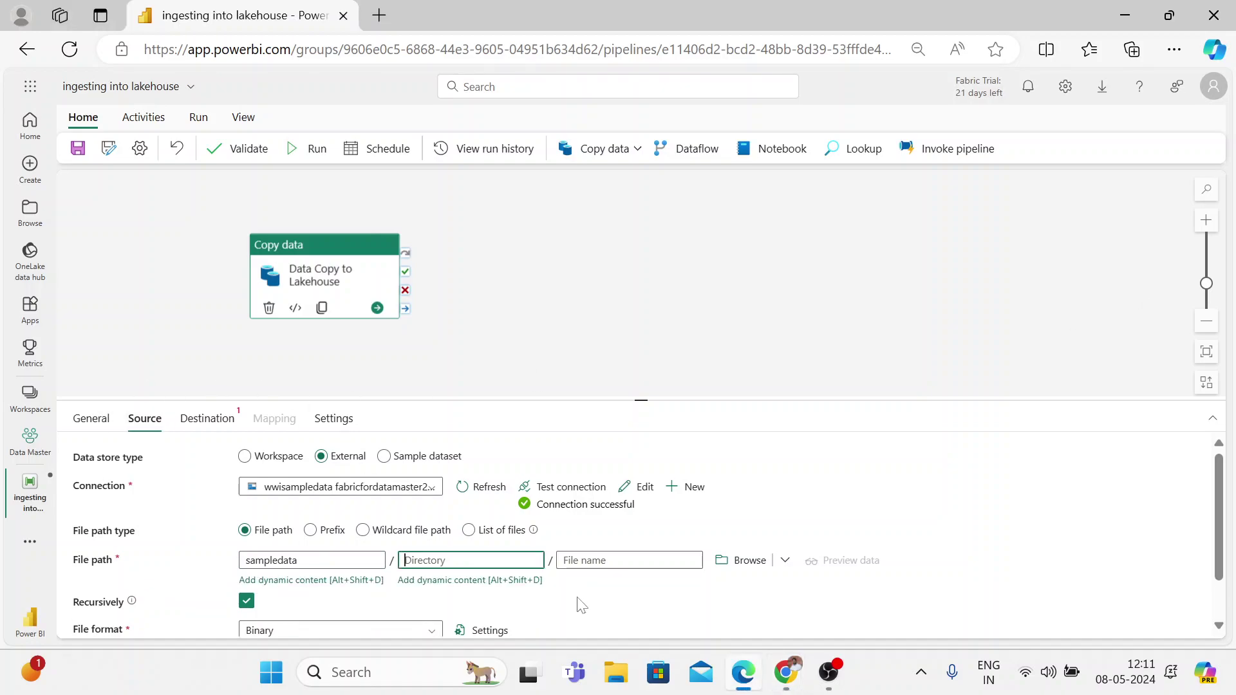
{"action": "type", "text": "WideWorldImportersDW/parquet"}
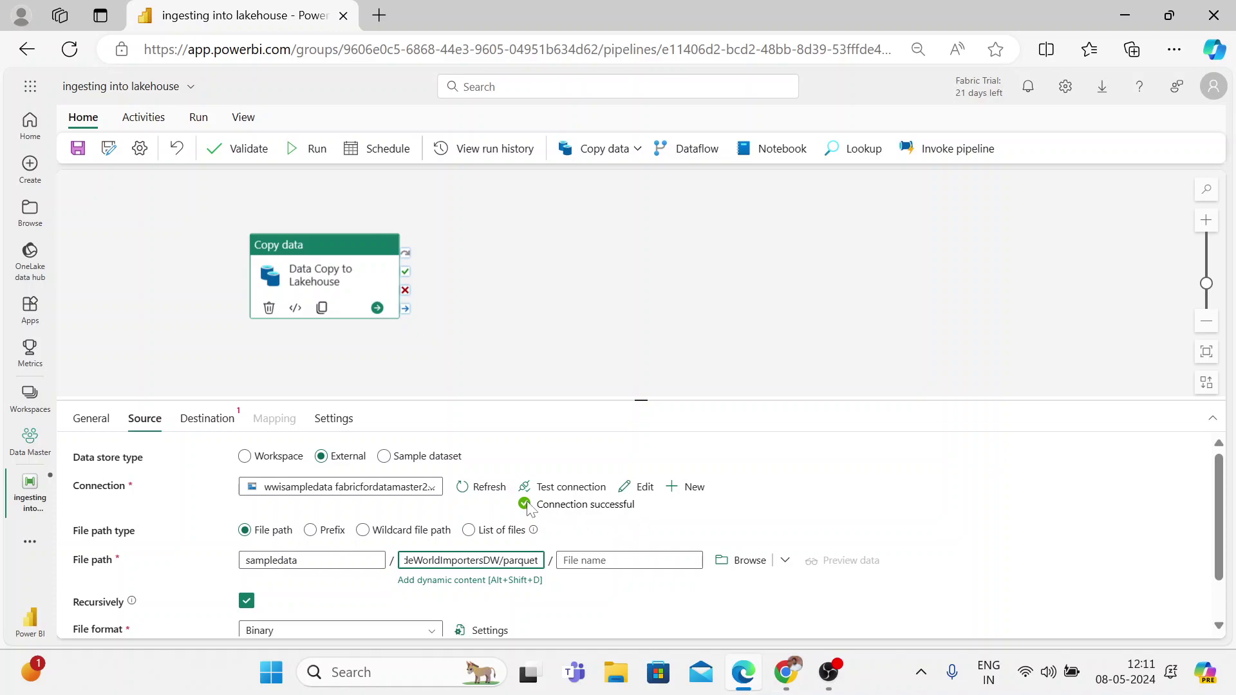
{"action": "left_click", "coordinate": [830, 515]}
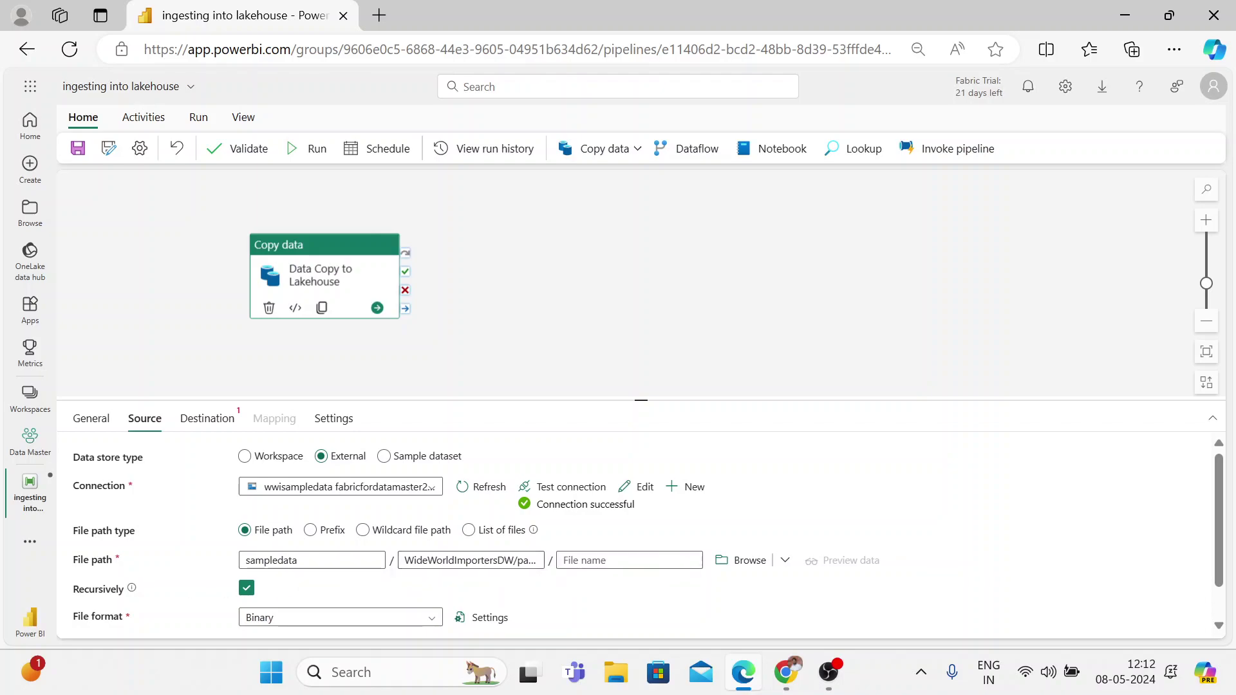
{"action": "scroll", "coordinate": [393, 496], "scroll_direction": "down", "scroll_amount": 1}
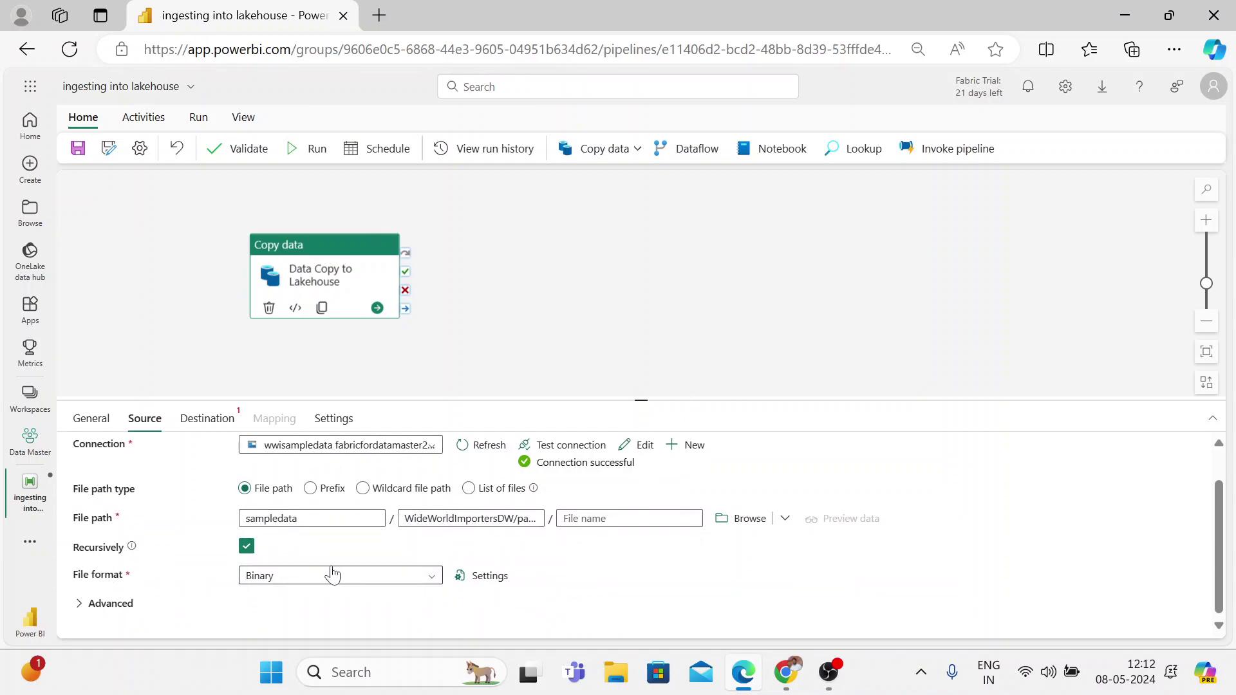
{"action": "scroll", "coordinate": [212, 444], "scroll_direction": "up", "scroll_amount": 1}
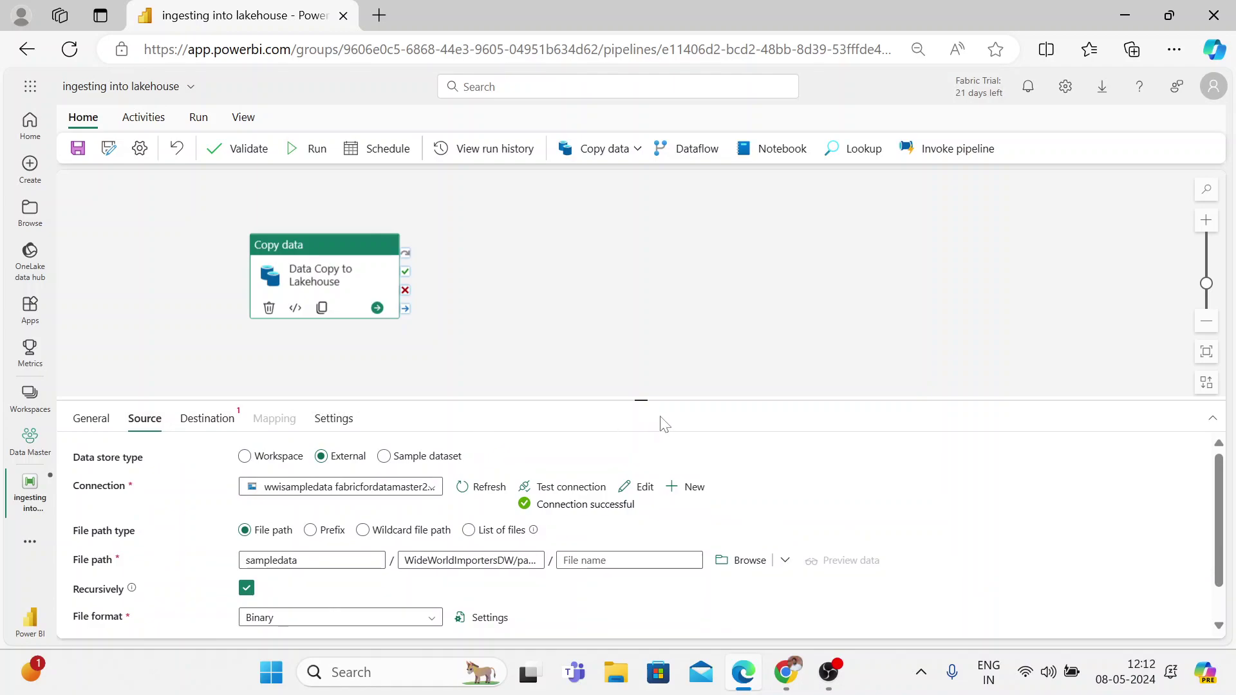
- Enlarge the properties area and set the copy destination to the Workspace data store, type Lakehouse, choosing wwilakehouse
{"action": "left_click_drag", "start_coordinate": [647, 412], "coordinate": [642, 358]}
{"action": "left_click", "coordinate": [207, 377]}
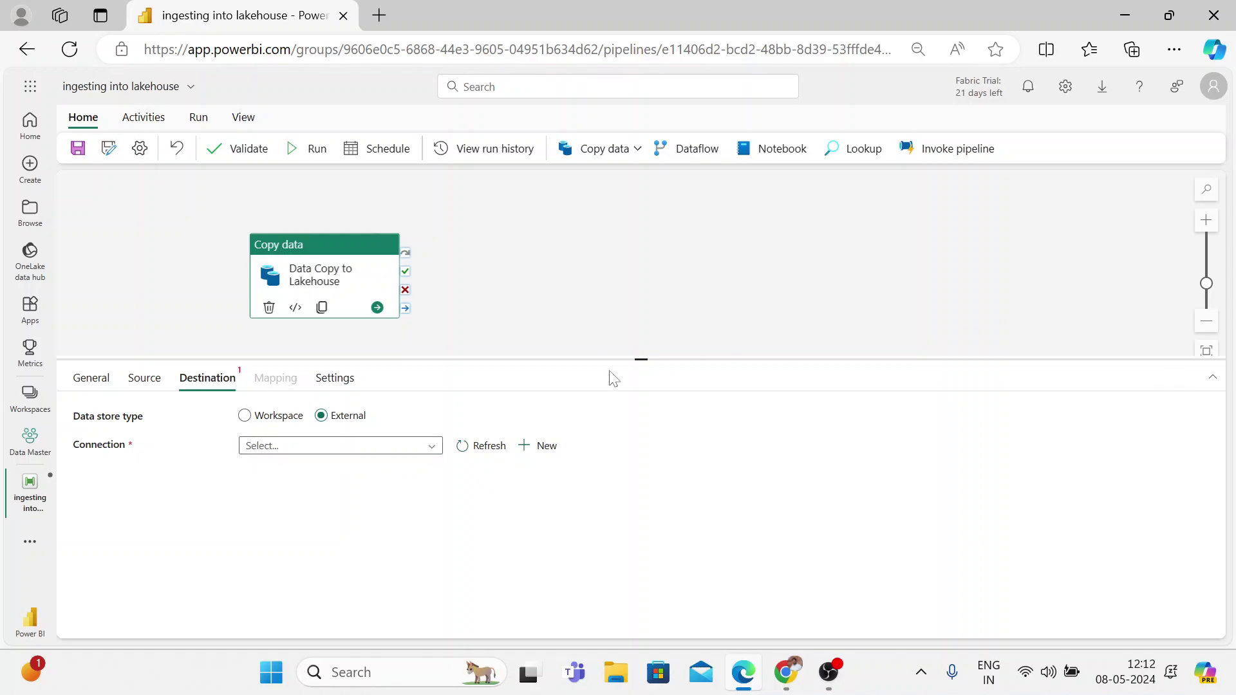
{"action": "left_click", "coordinate": [245, 418]}
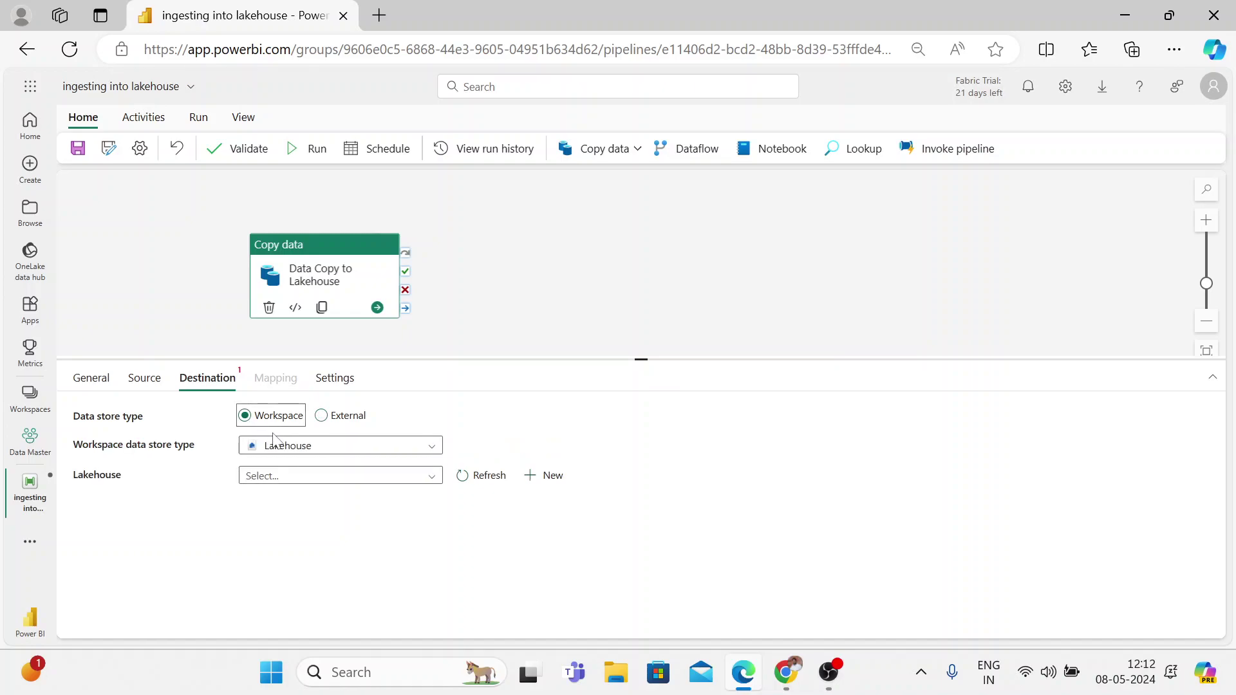
{"action": "left_click", "coordinate": [418, 451]}
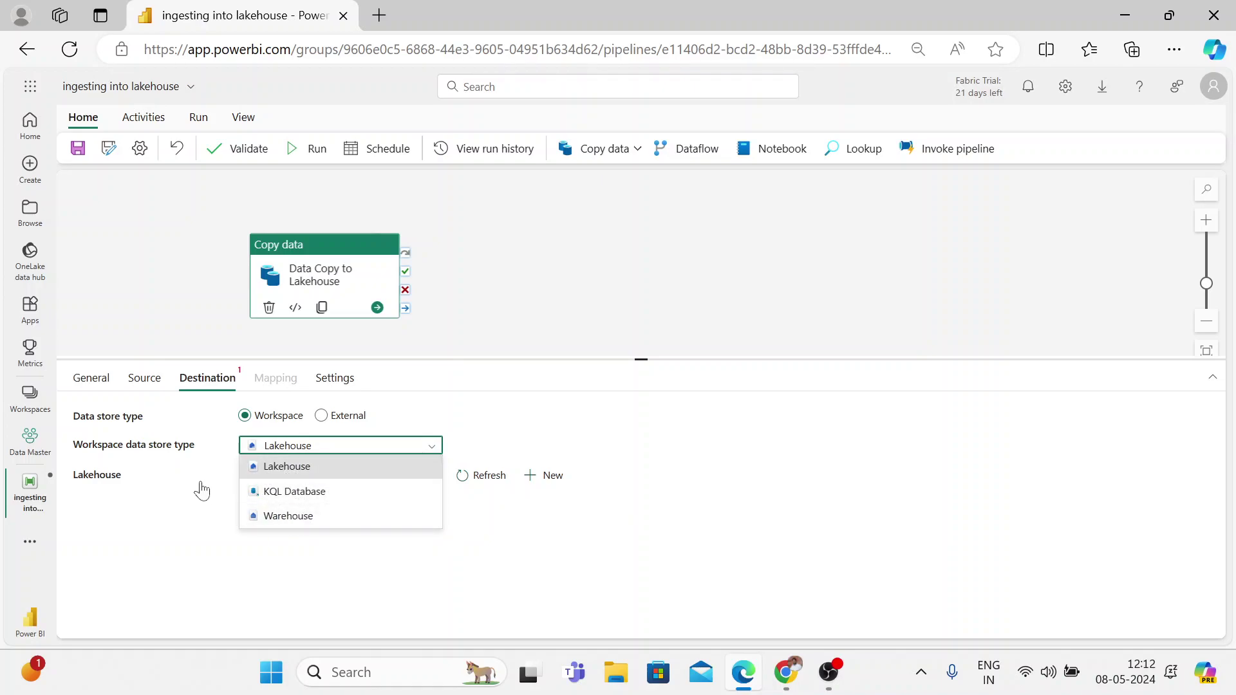
{"action": "left_click", "coordinate": [269, 467]}
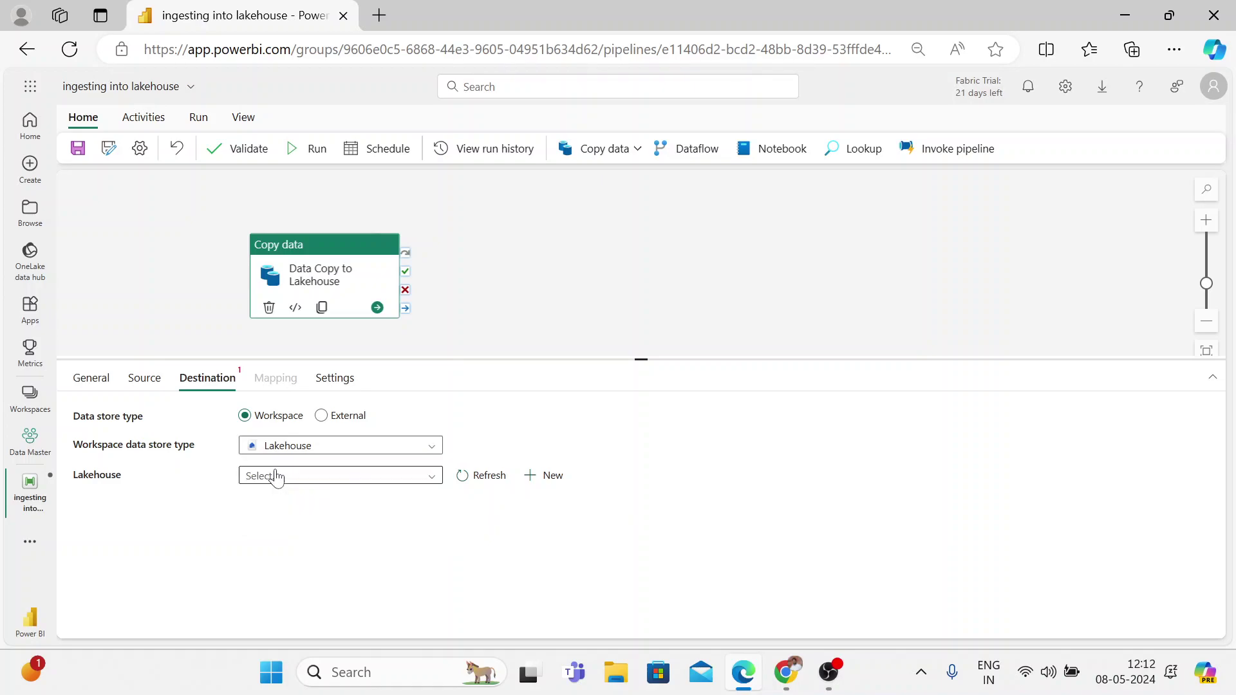
{"action": "left_click", "coordinate": [428, 477]}
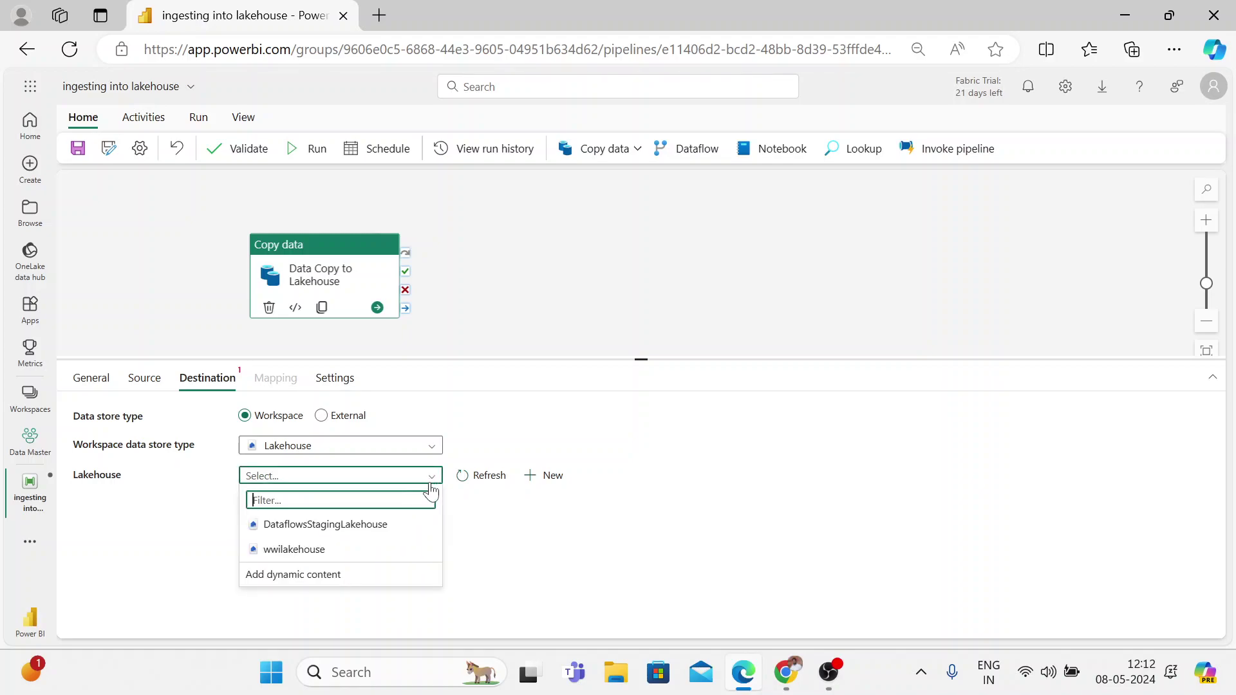
{"action": "left_click", "coordinate": [295, 552]}
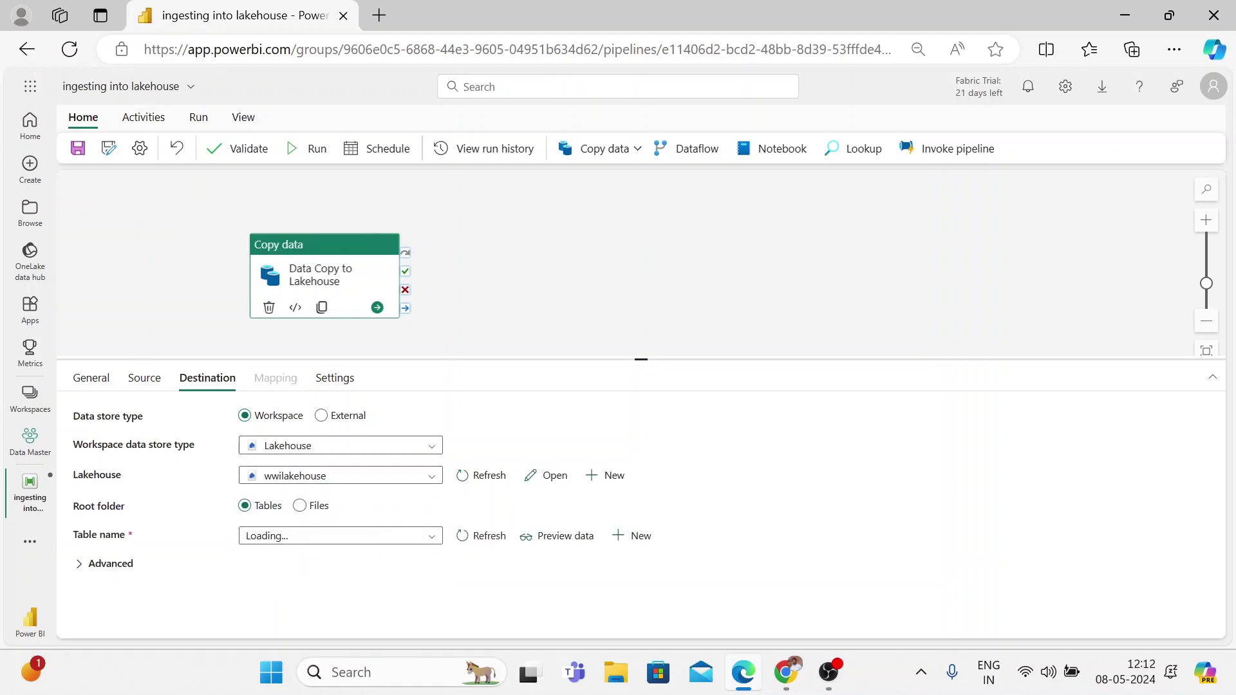
- Review the copy activity's source and destination settings
{"action": "left_click", "coordinate": [477, 295]}
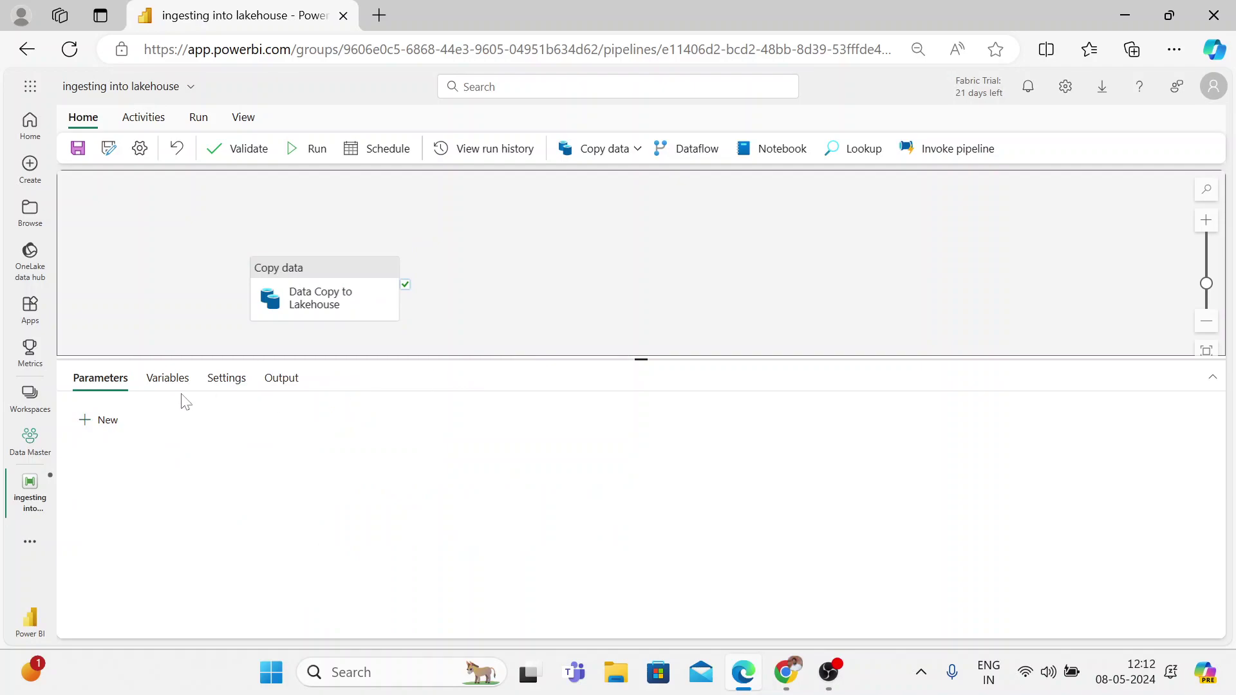
{"action": "left_click", "coordinate": [311, 275]}
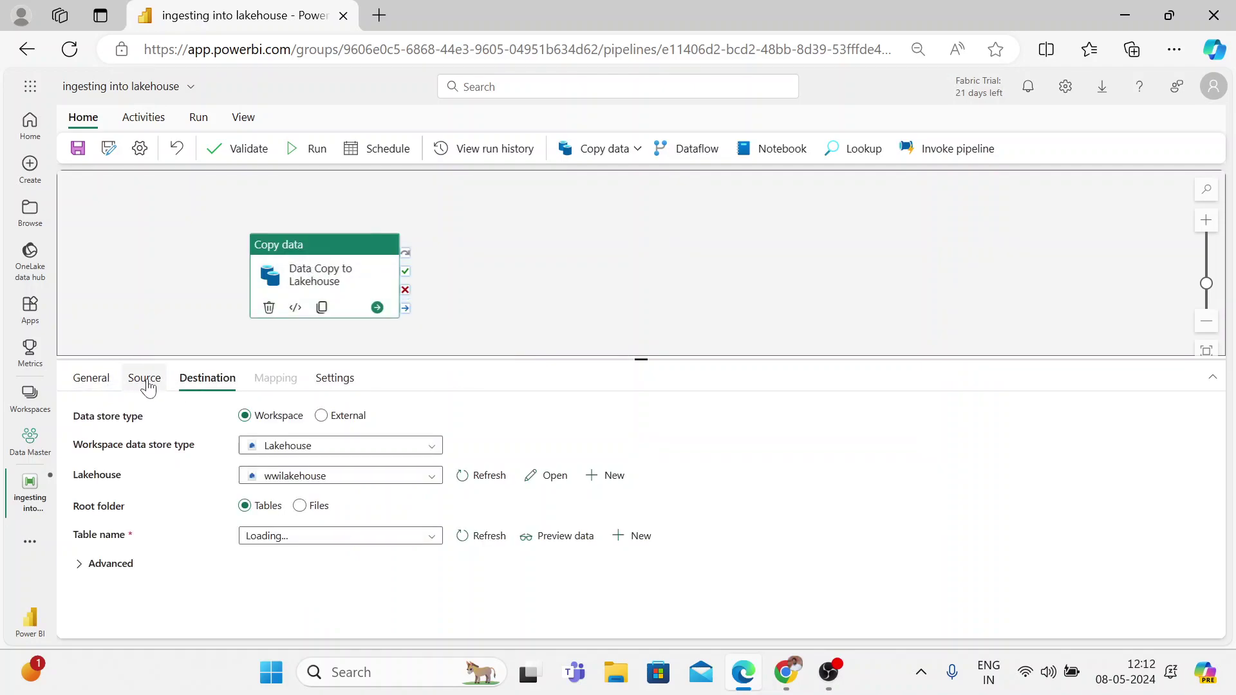
{"action": "left_click", "coordinate": [145, 377]}
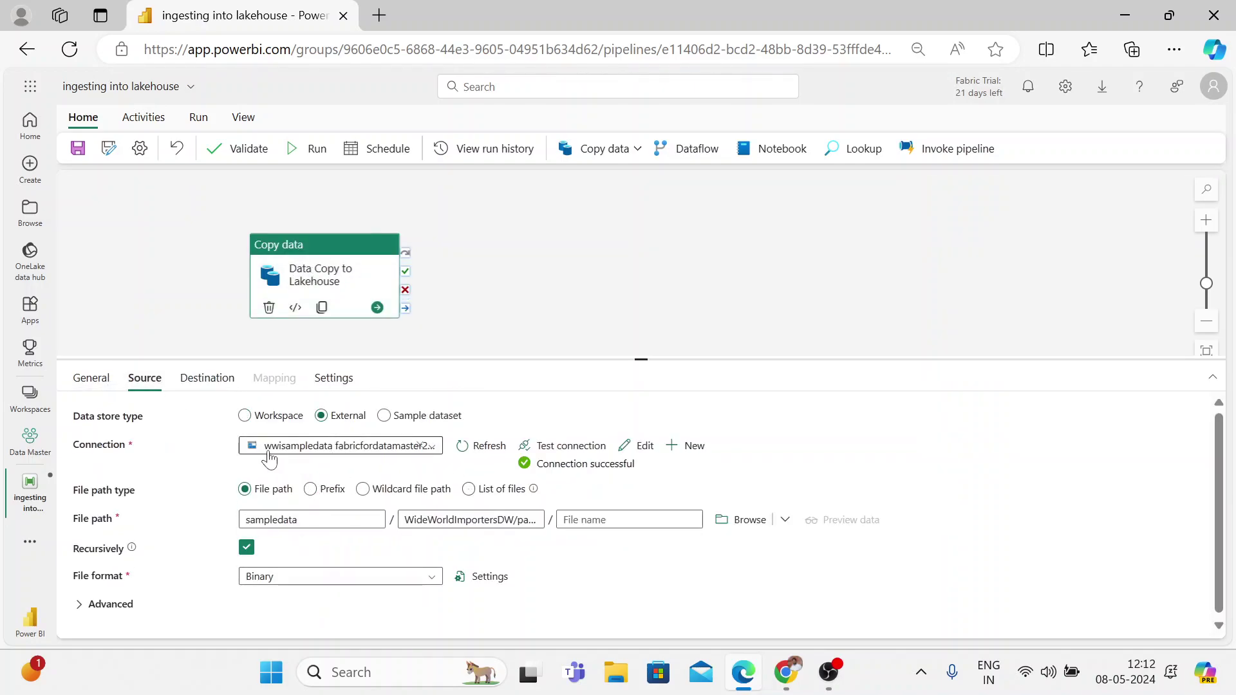
{"action": "left_click", "coordinate": [198, 380]}
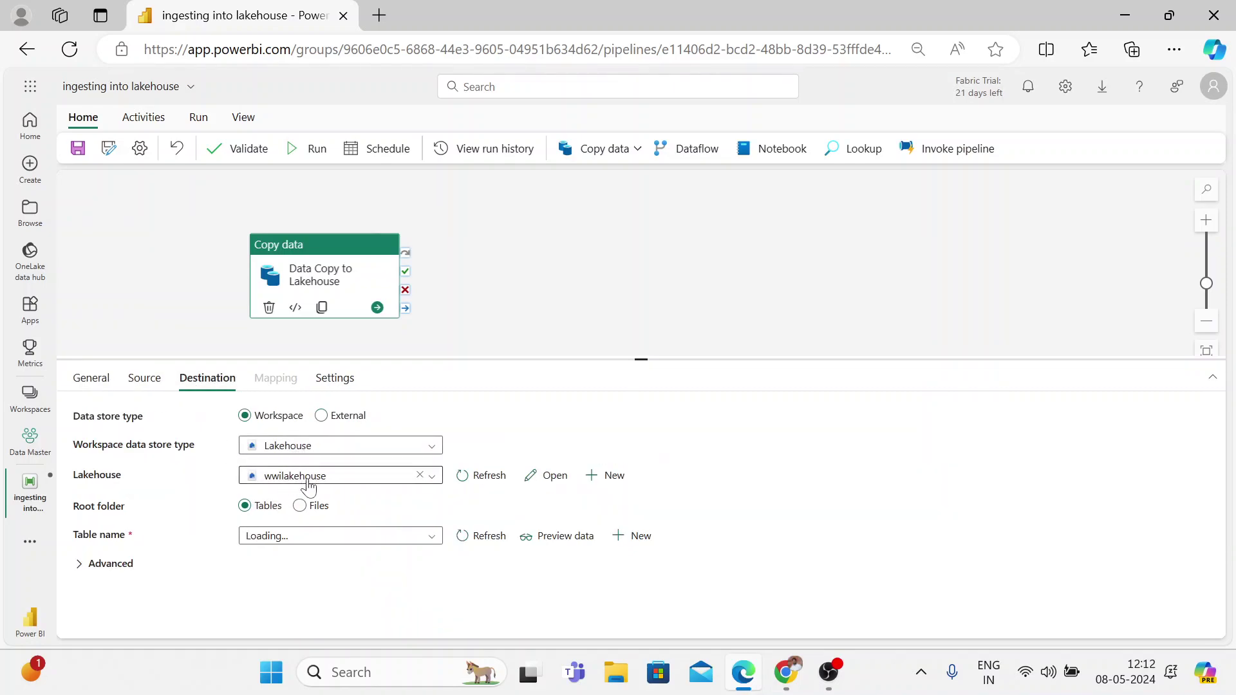
{"action": "left_click", "coordinate": [516, 269]}
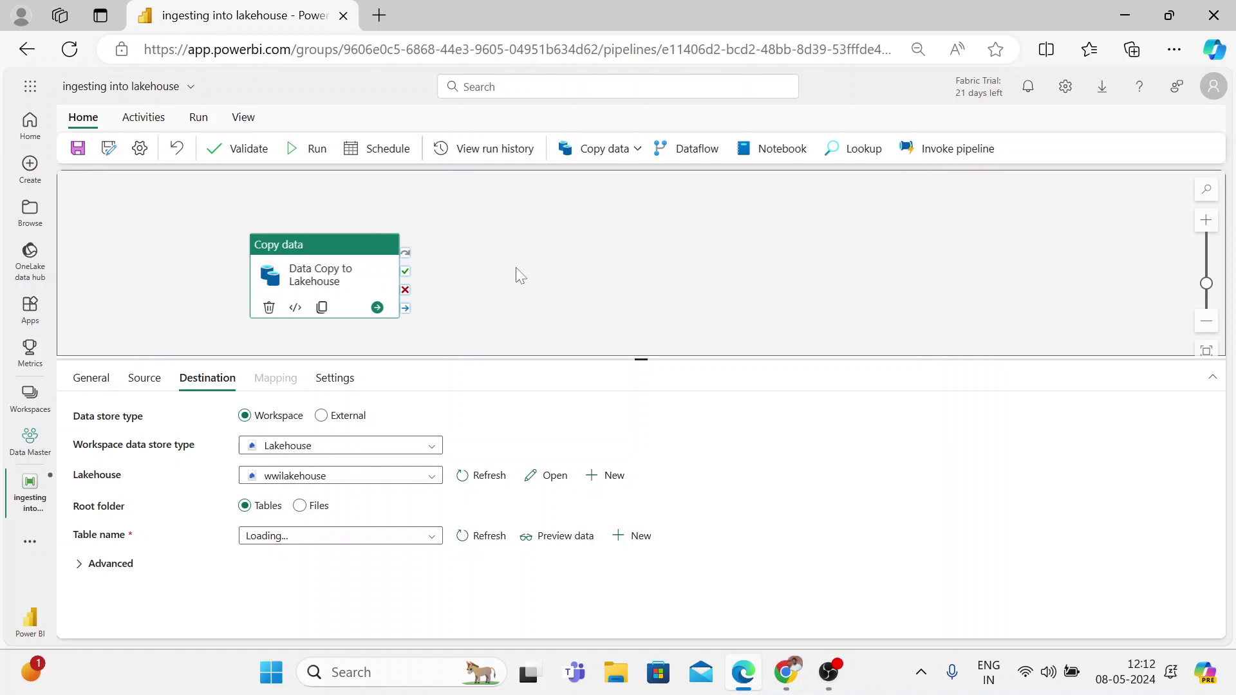
- Validate the pipeline and correct the flagged copy destination by setting its root folder to Files and its directory to wwi-raw-data
{"action": "left_click", "coordinate": [223, 153]}
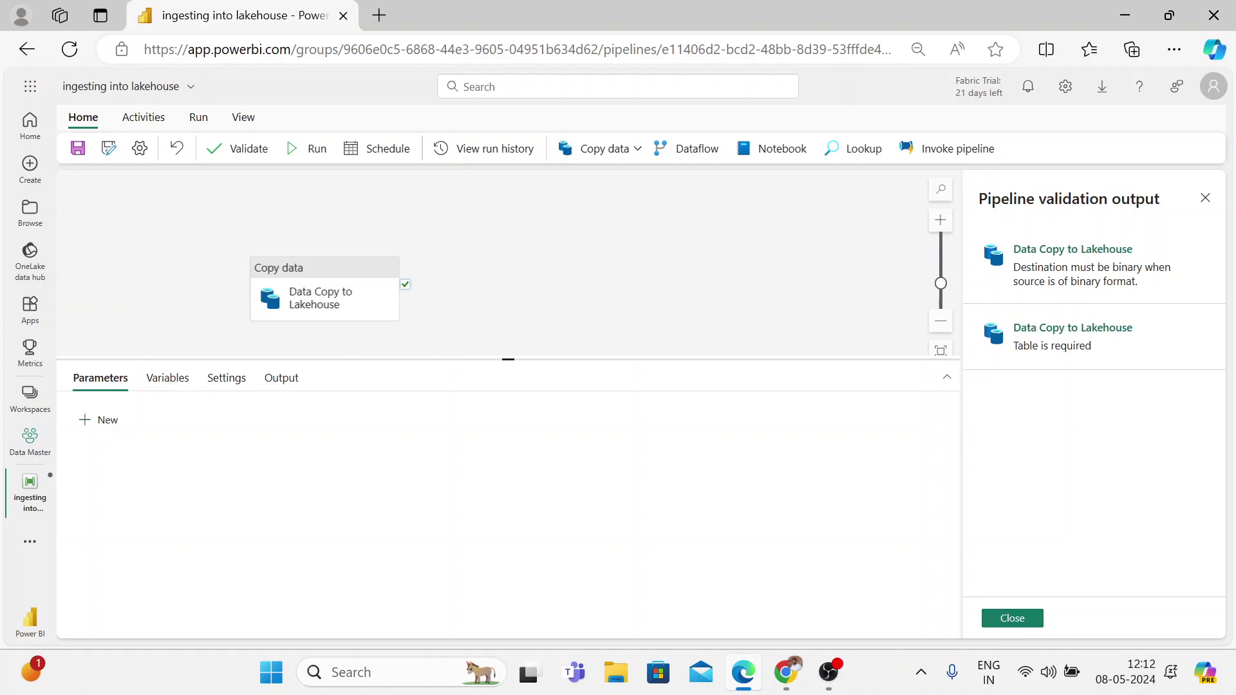
{"action": "left_click", "coordinate": [1072, 249]}
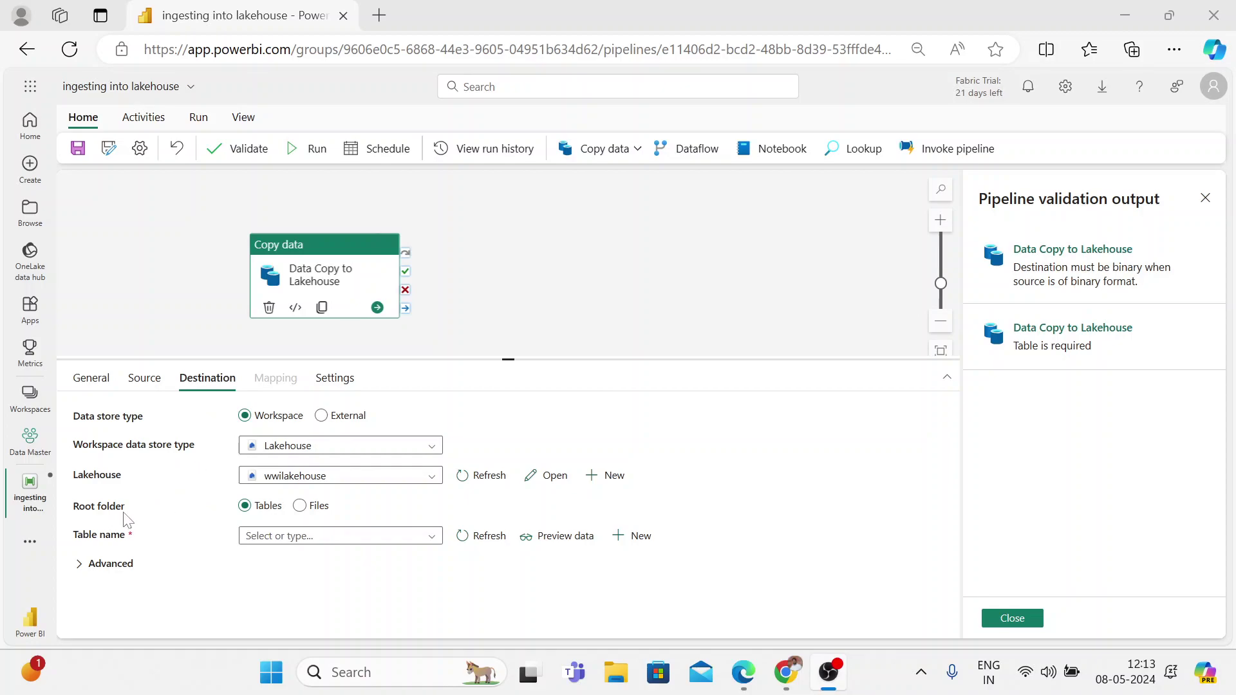
{"action": "left_click", "coordinate": [321, 506]}
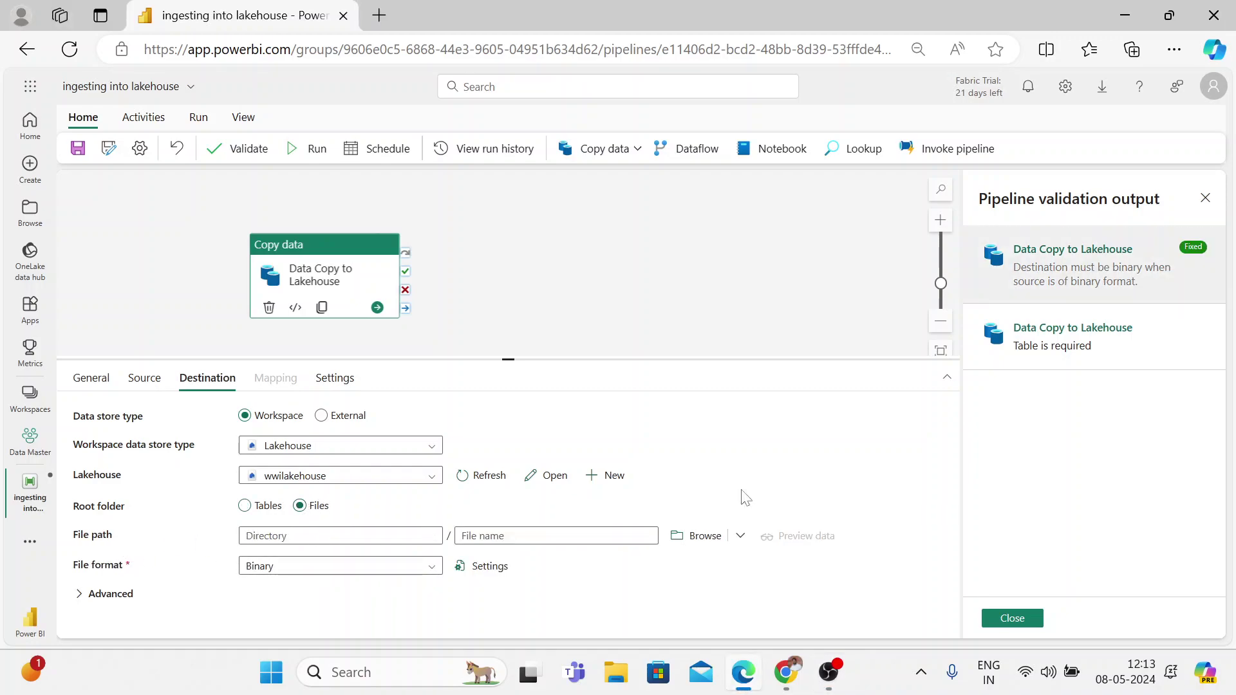
{"action": "left_click", "coordinate": [290, 535]}
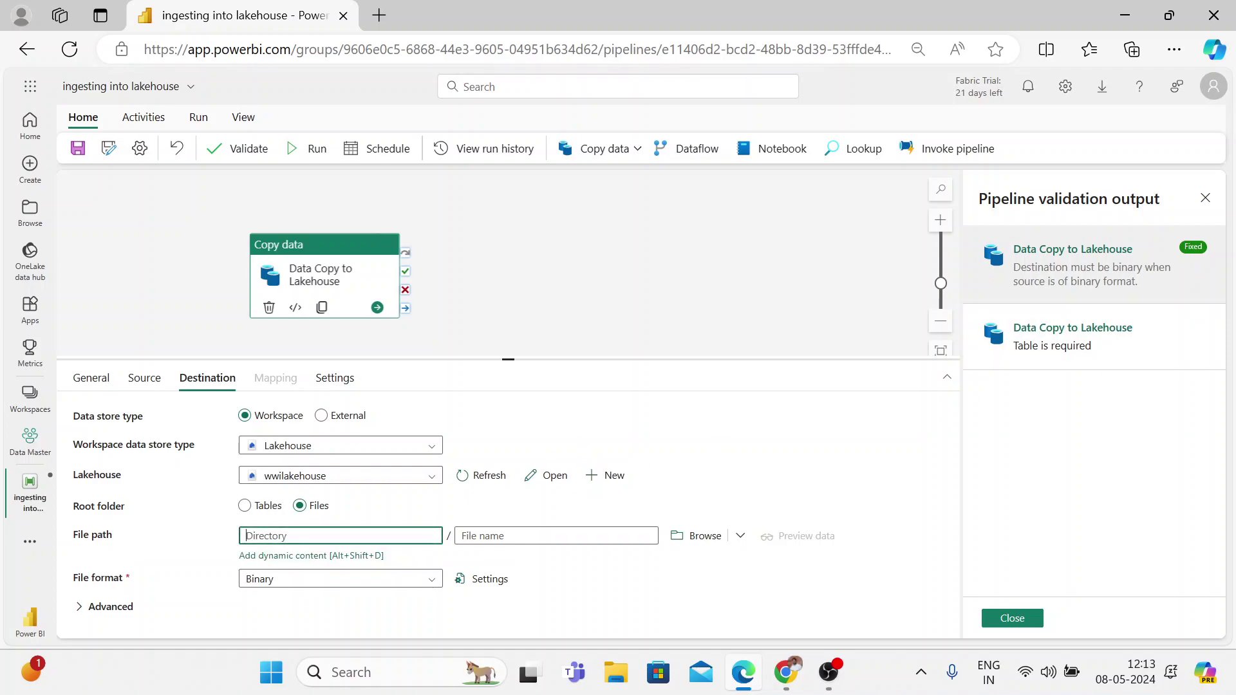
{"action": "type", "text": "wwi-raw-data"}
{"action": "left_click", "coordinate": [582, 268]}
- Validate the pipeline again, close the validation output and recheck the copy activity's source and destination settings
{"action": "left_click", "coordinate": [238, 148]}
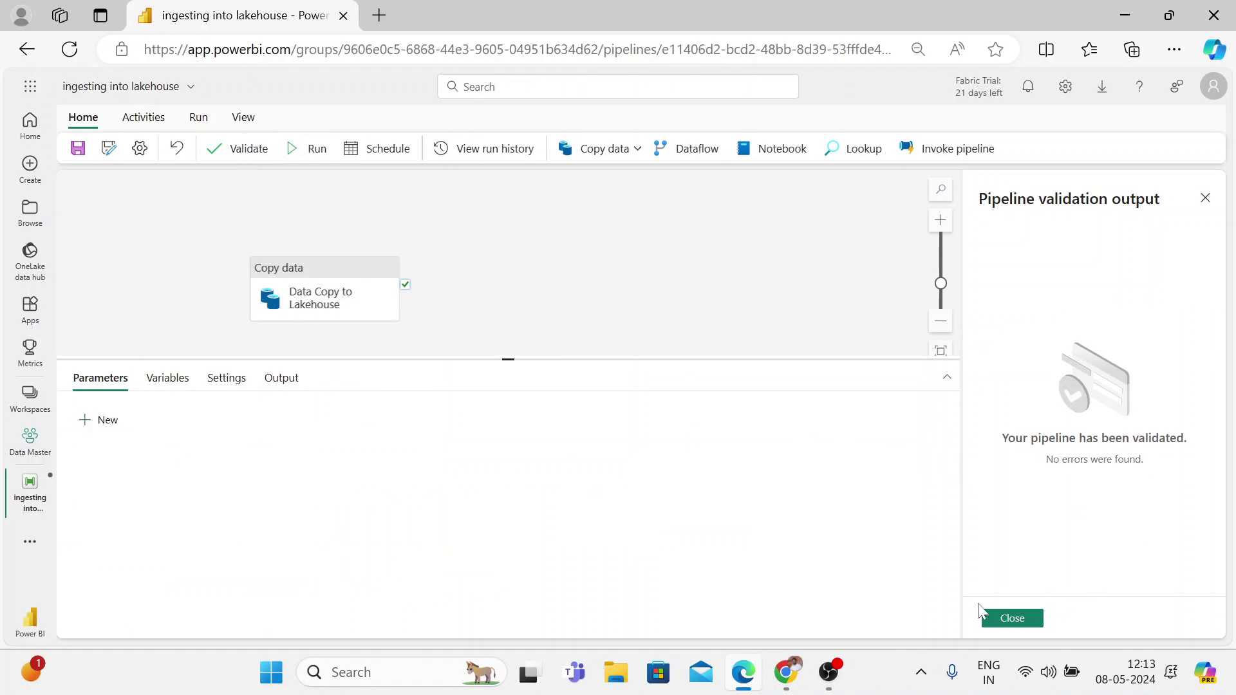
{"action": "left_click", "coordinate": [1204, 198]}
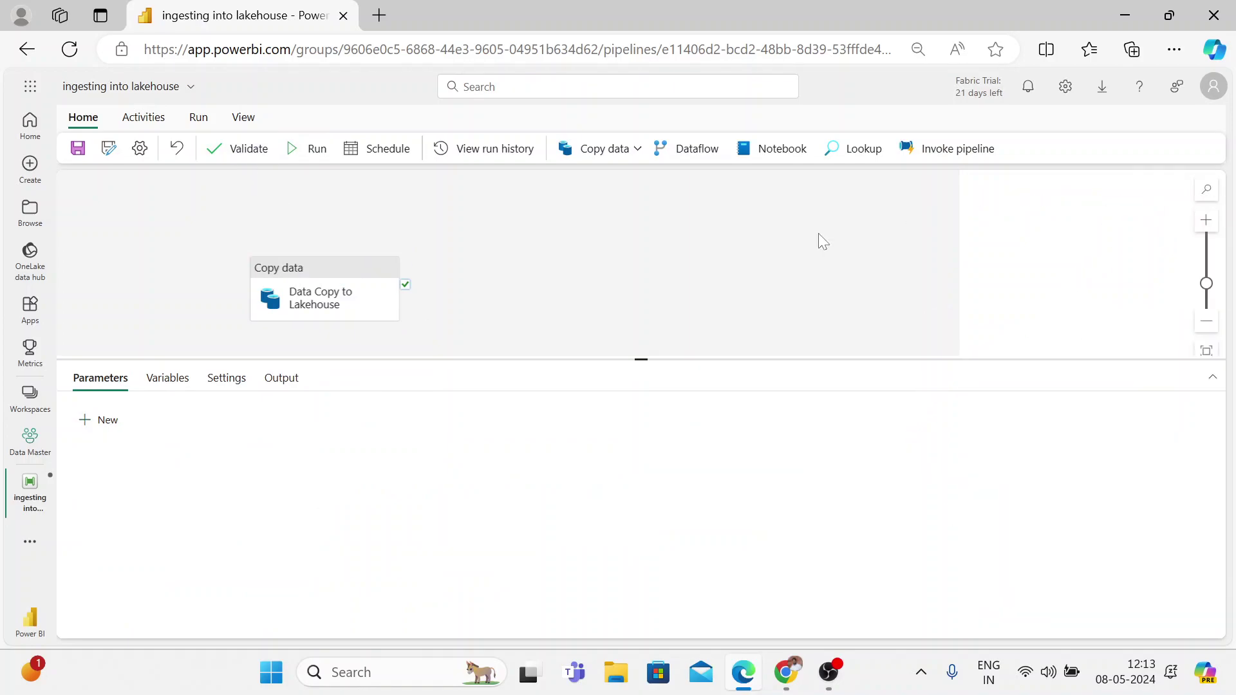
{"action": "left_click", "coordinate": [302, 299]}
{"action": "left_click", "coordinate": [144, 378]}
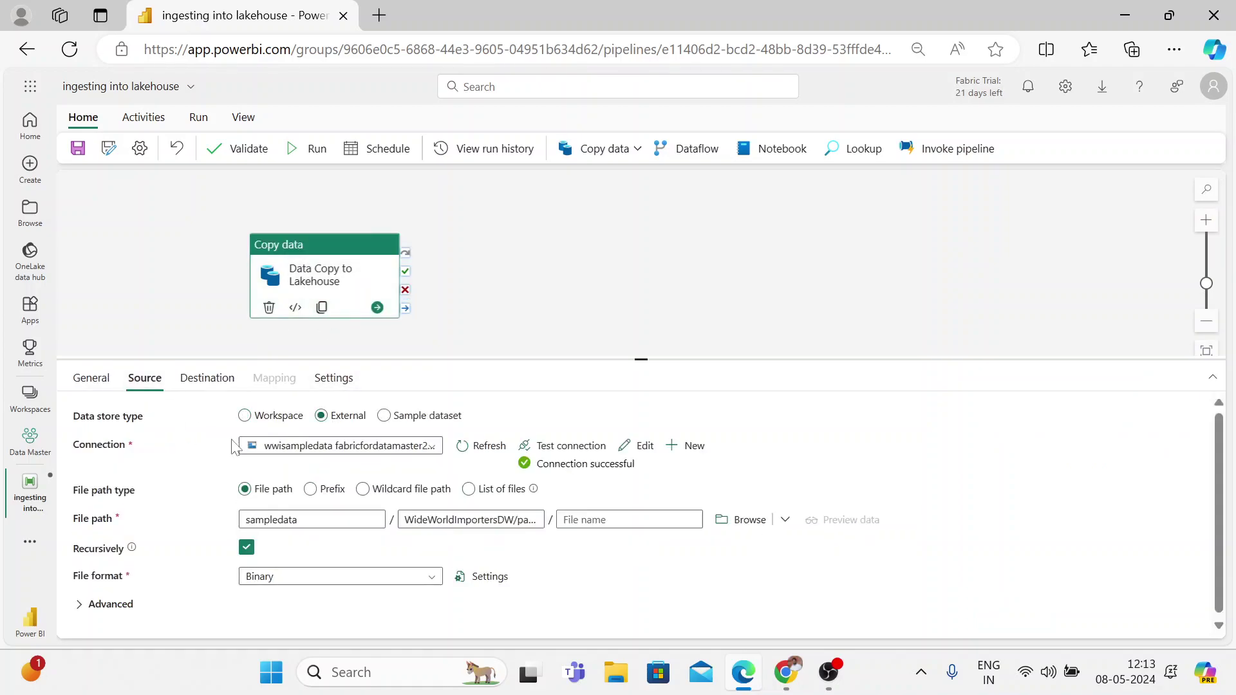
{"action": "left_click", "coordinate": [207, 377]}
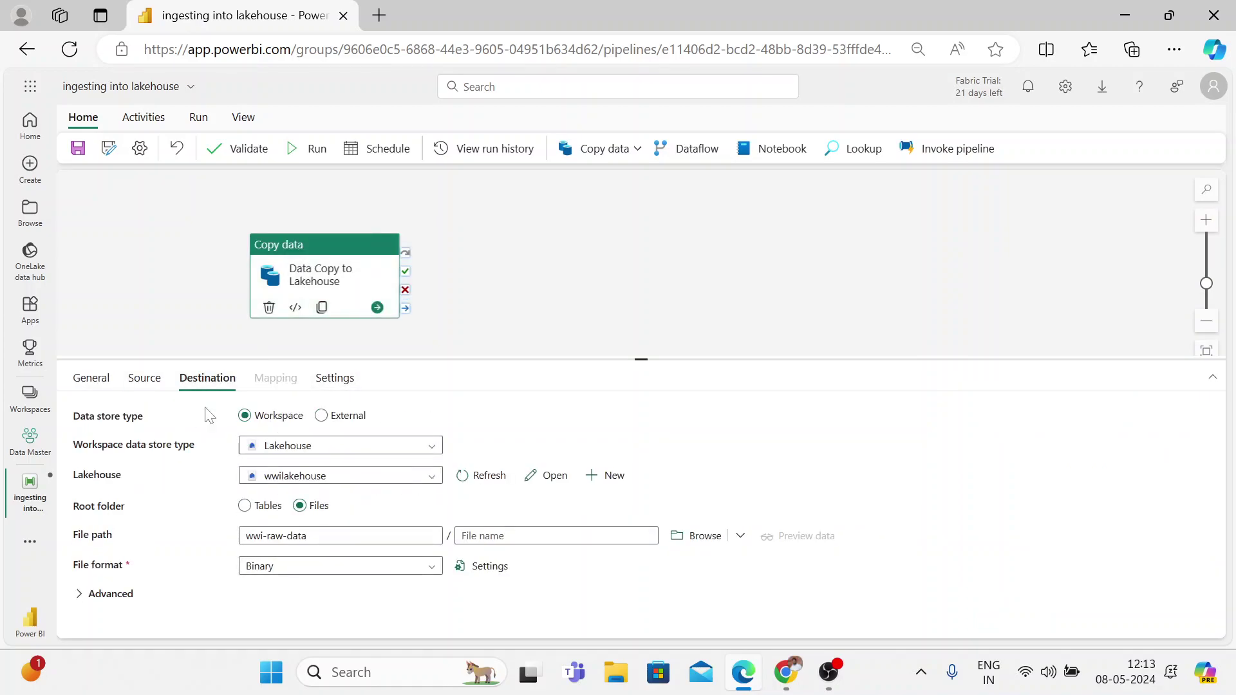
{"action": "left_click", "coordinate": [141, 241]}
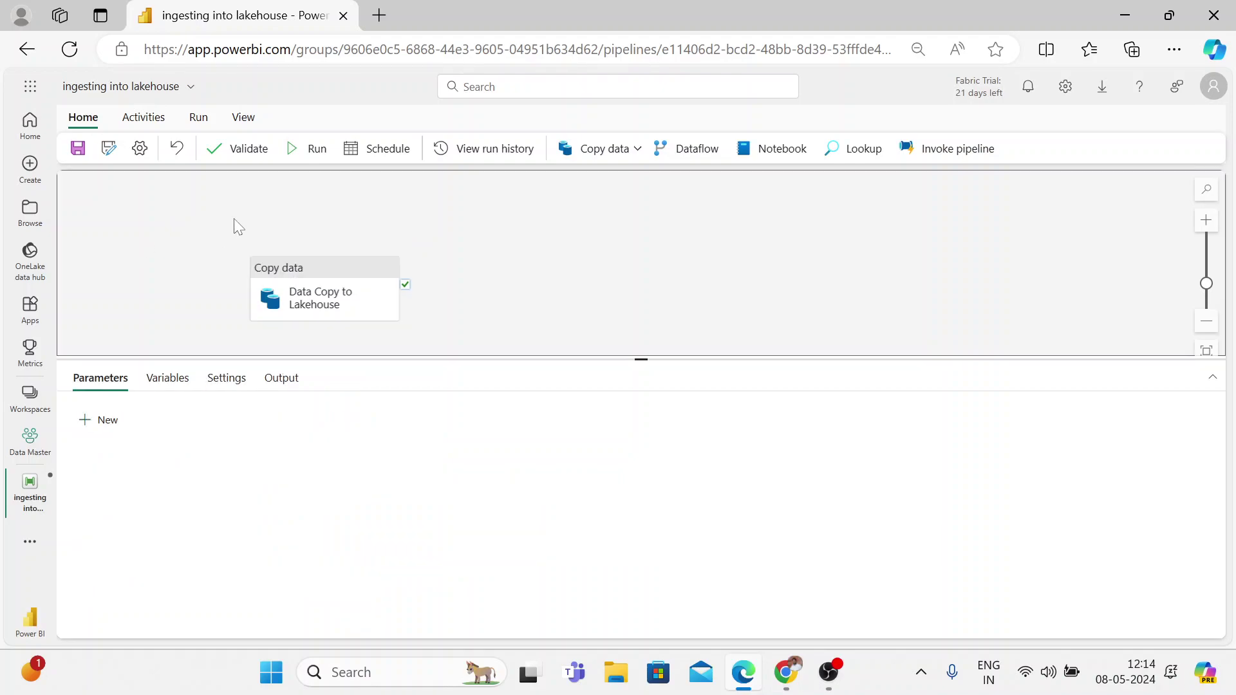
- Save and run the pipeline, and inspect the input and output details of the Data Copy to Lakehouse activity run
{"action": "left_click", "coordinate": [313, 155]}
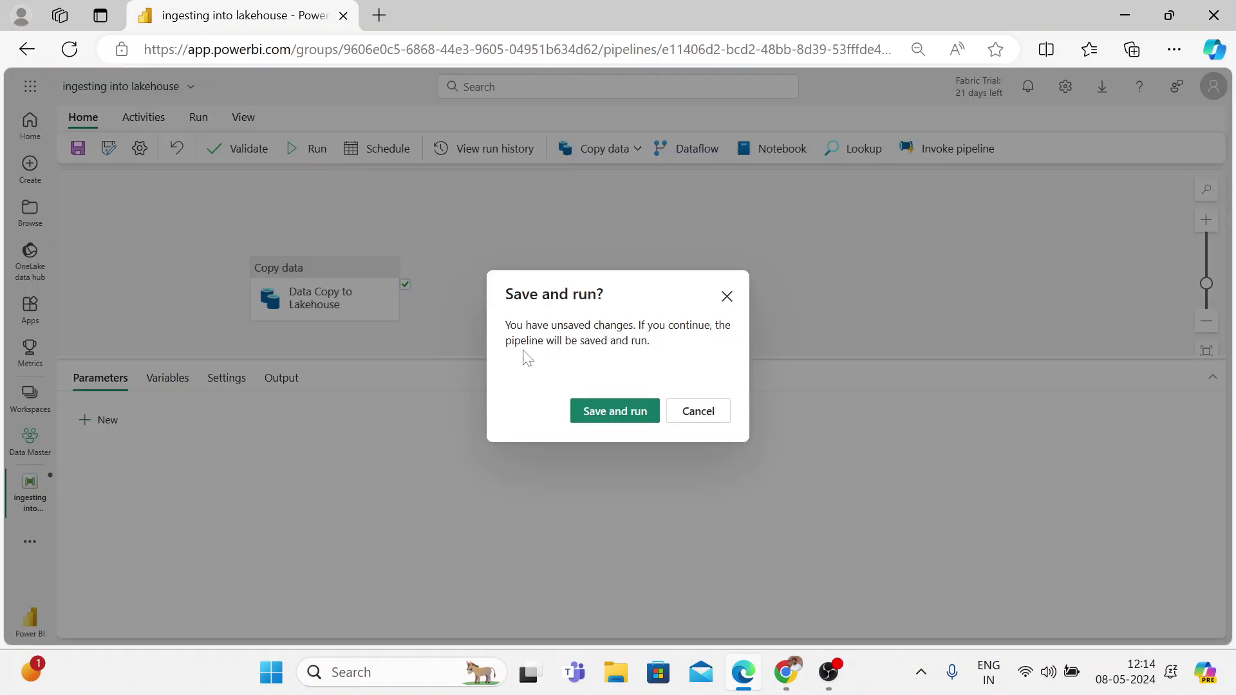
{"action": "left_click", "coordinate": [618, 421]}
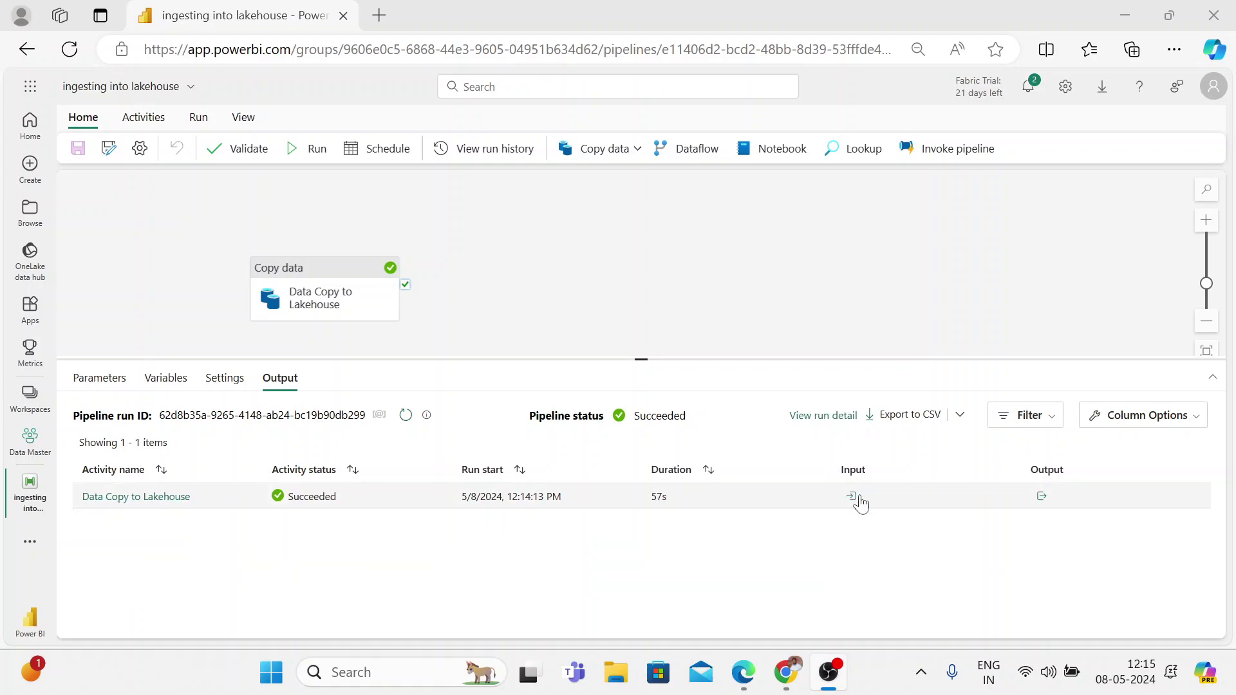
{"action": "left_click", "coordinate": [877, 515]}
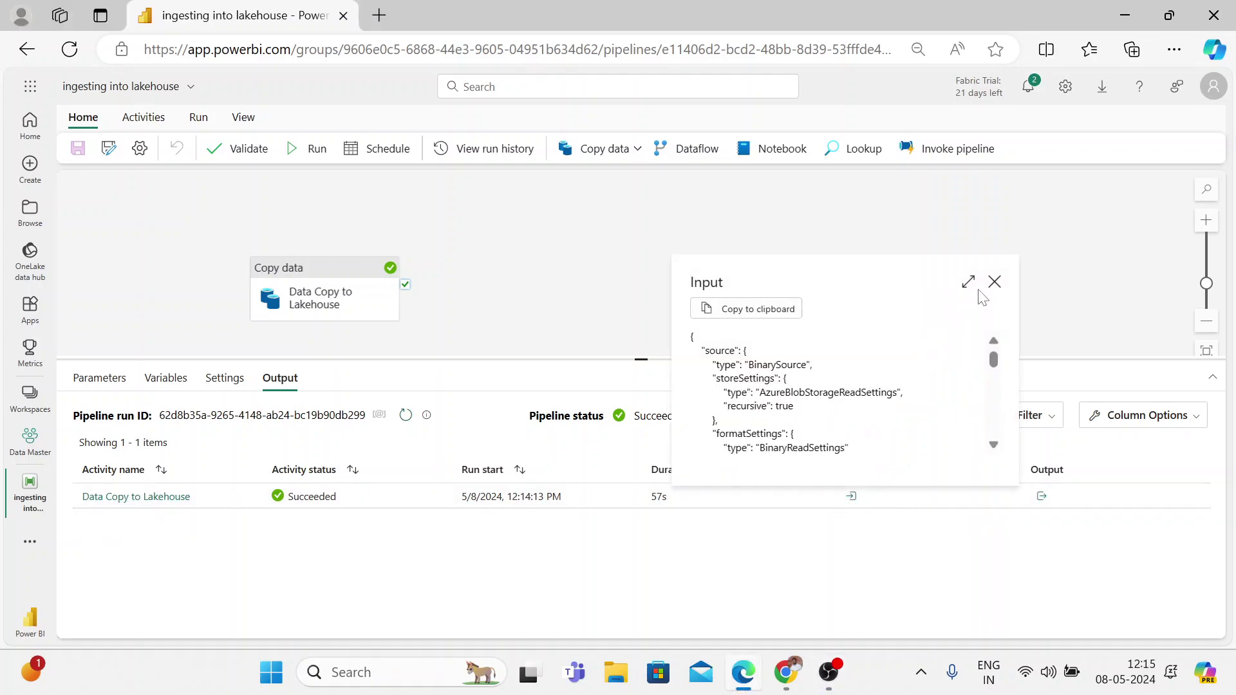
{"action": "left_click", "coordinate": [993, 280]}
{"action": "left_click", "coordinate": [1042, 501]}
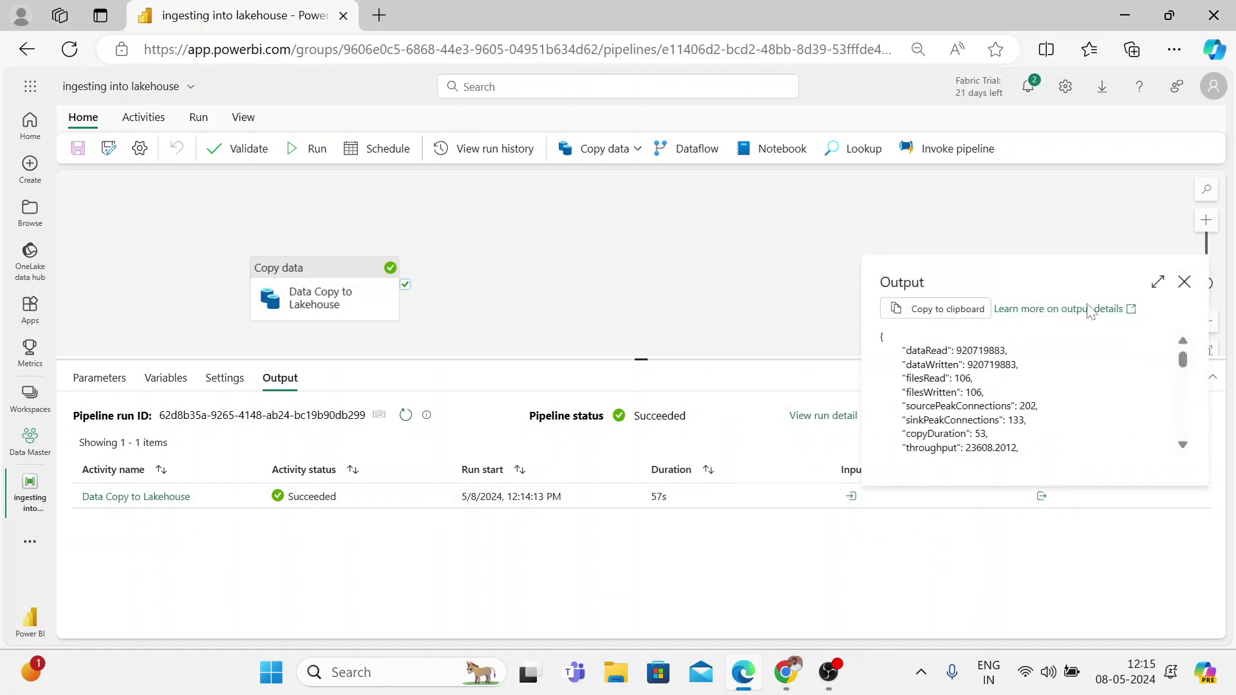
{"action": "left_click", "coordinate": [1184, 278]}
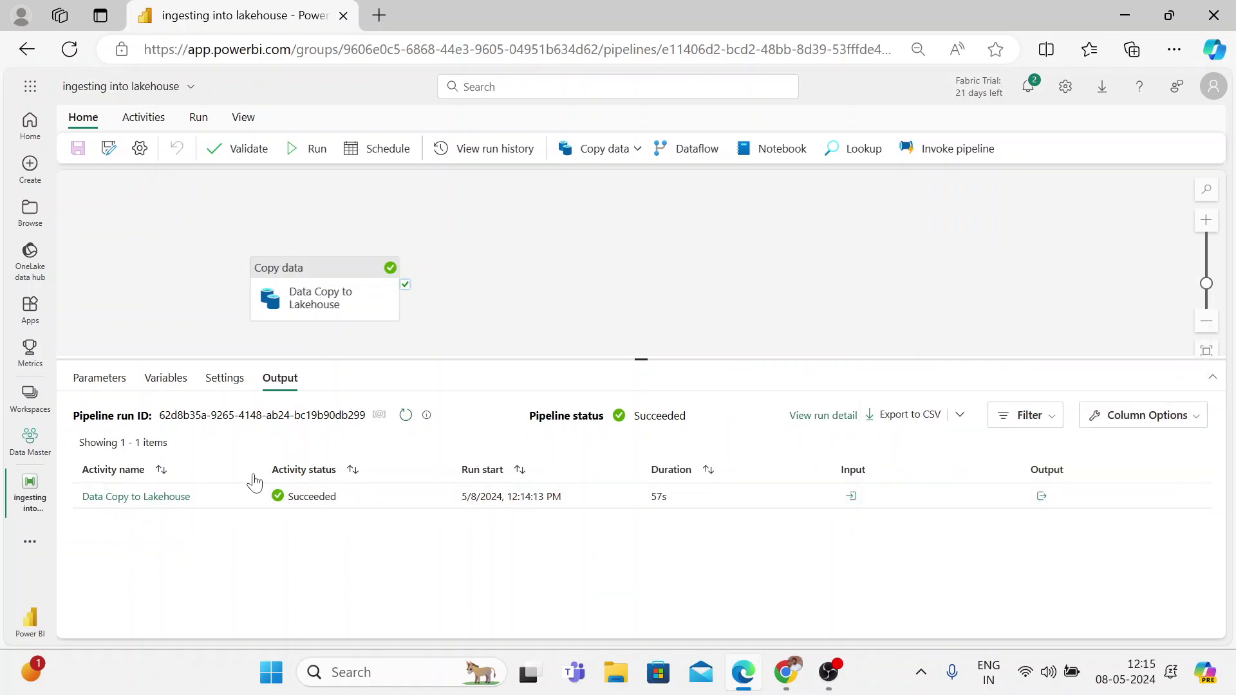
- Examine the copy data details of the Data Copy to Lakehouse run, comparing the data read with the data written
{"action": "left_click", "coordinate": [184, 509]}
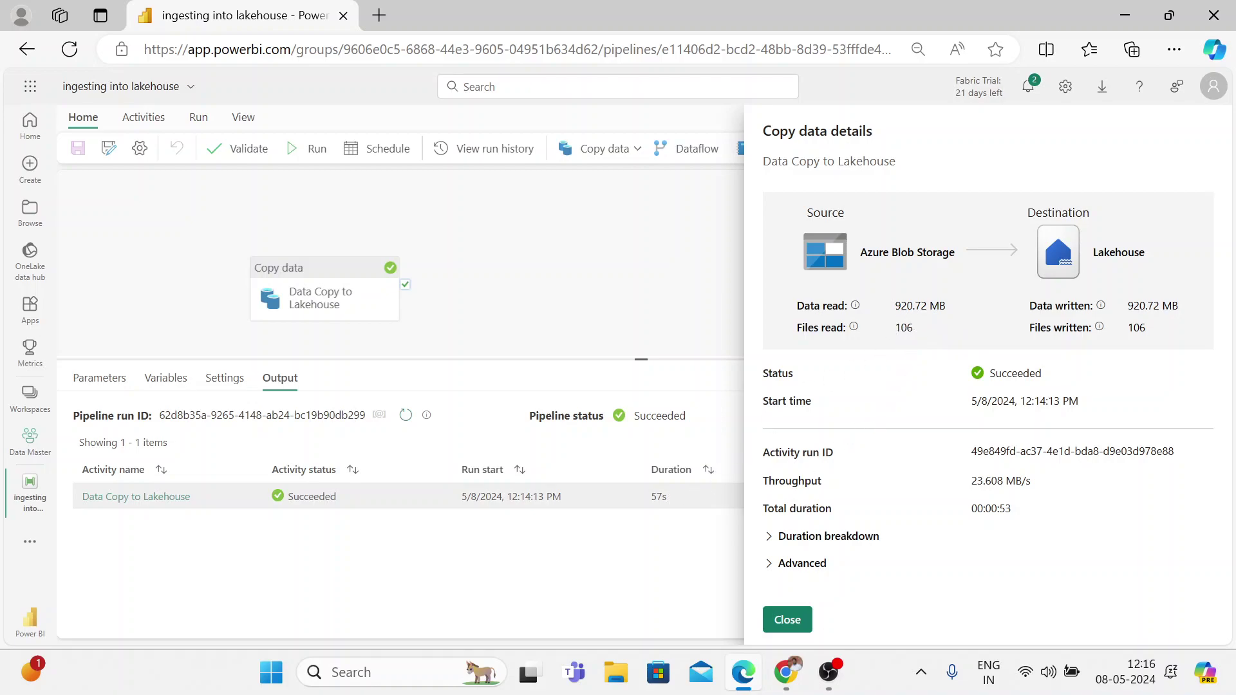
{"action": "left_click_drag", "start_coordinate": [894, 306], "coordinate": [950, 307]}
{"action": "left_click_drag", "start_coordinate": [1133, 307], "coordinate": [1178, 306]}
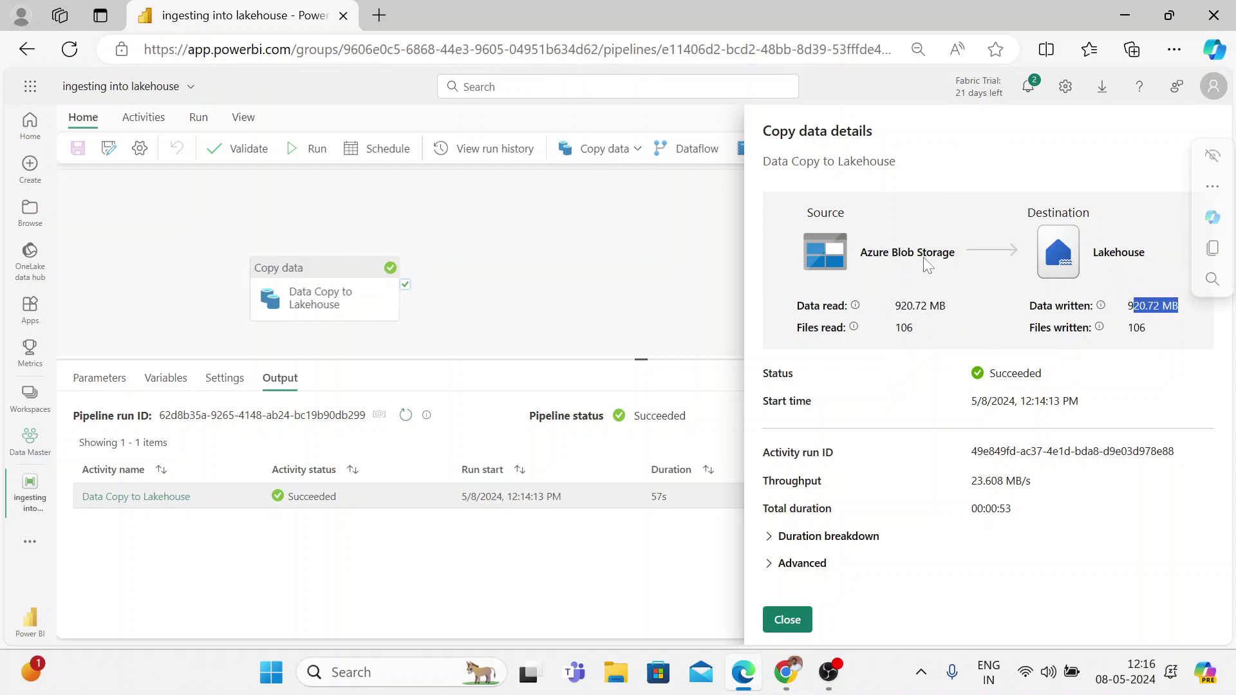
{"action": "left_click", "coordinate": [787, 619]}
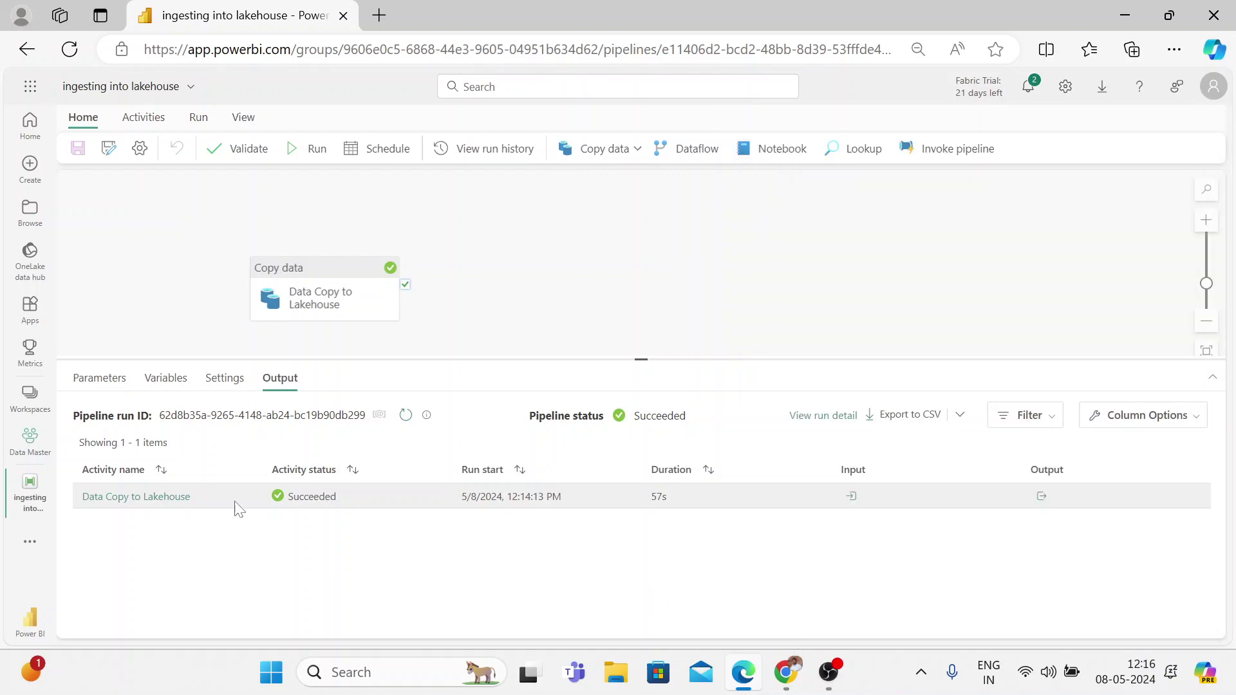
- Open wwilakehouse from the Data Master workspace and examine the wwi-raw-data folder under Files, including its full subfolder
{"action": "left_click", "coordinate": [36, 449]}
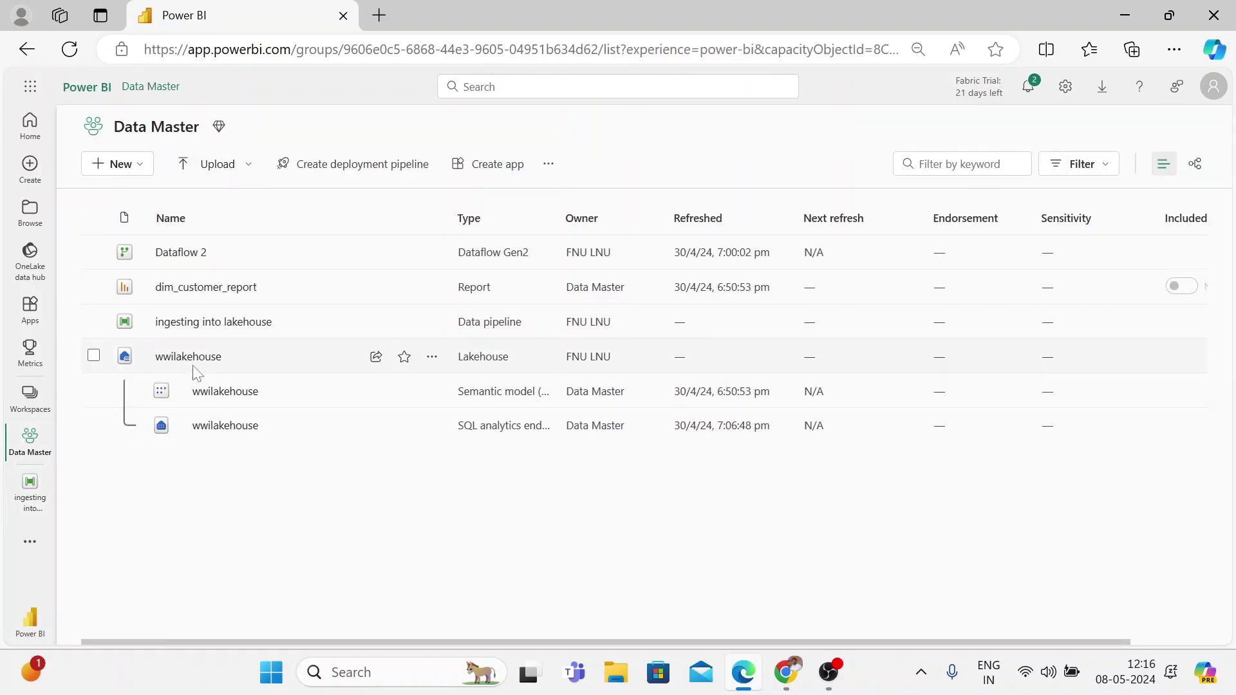
{"action": "left_click", "coordinate": [214, 359]}
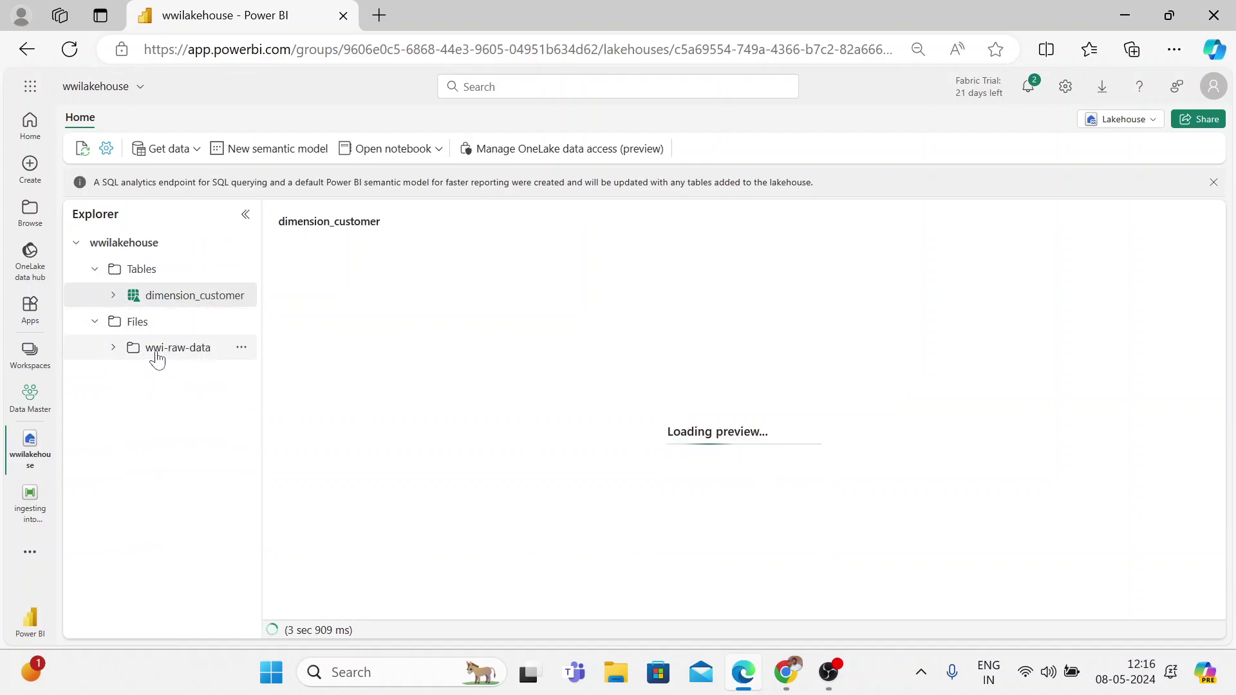
{"action": "left_click", "coordinate": [112, 350]}
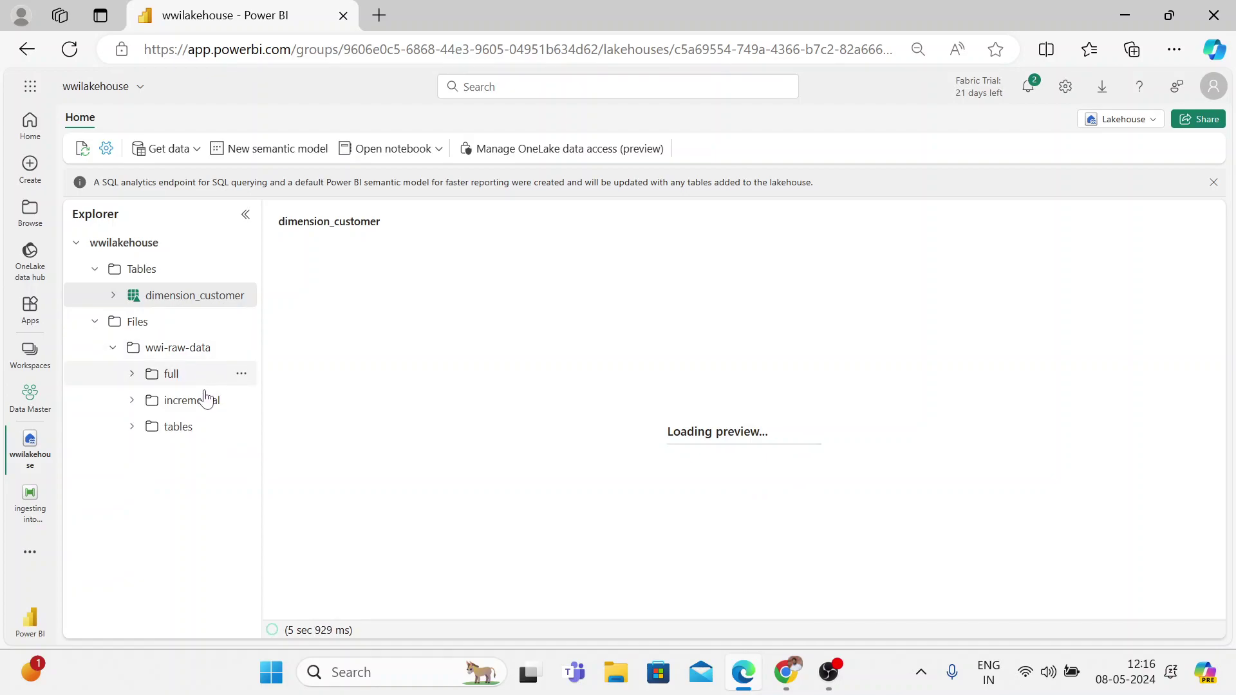
{"action": "left_click", "coordinate": [132, 374]}
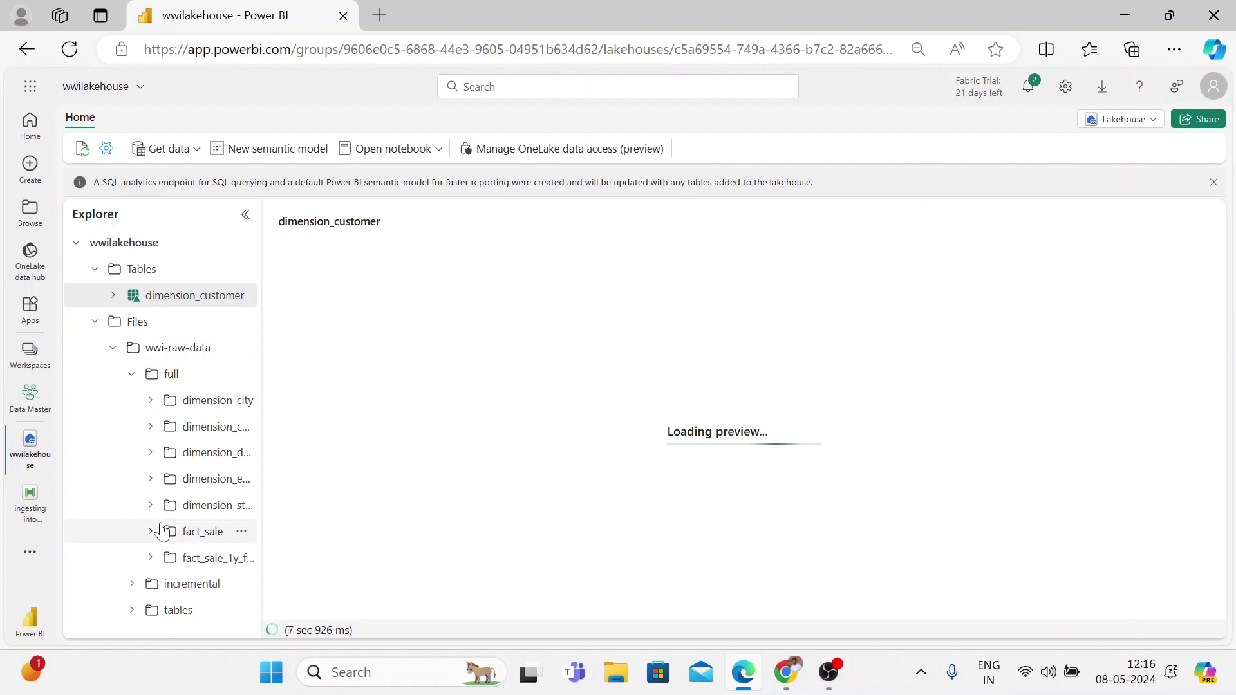
{"action": "left_click", "coordinate": [132, 374]}
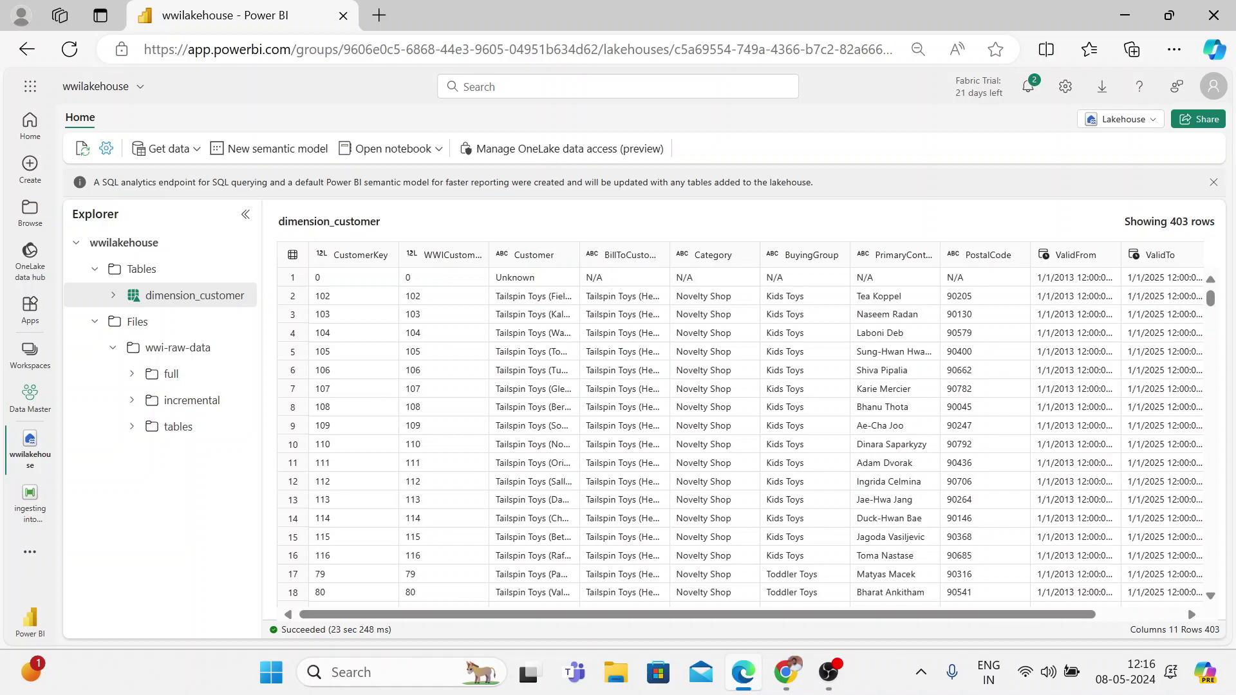
{"action": "key", "text": "alt+Tab"}
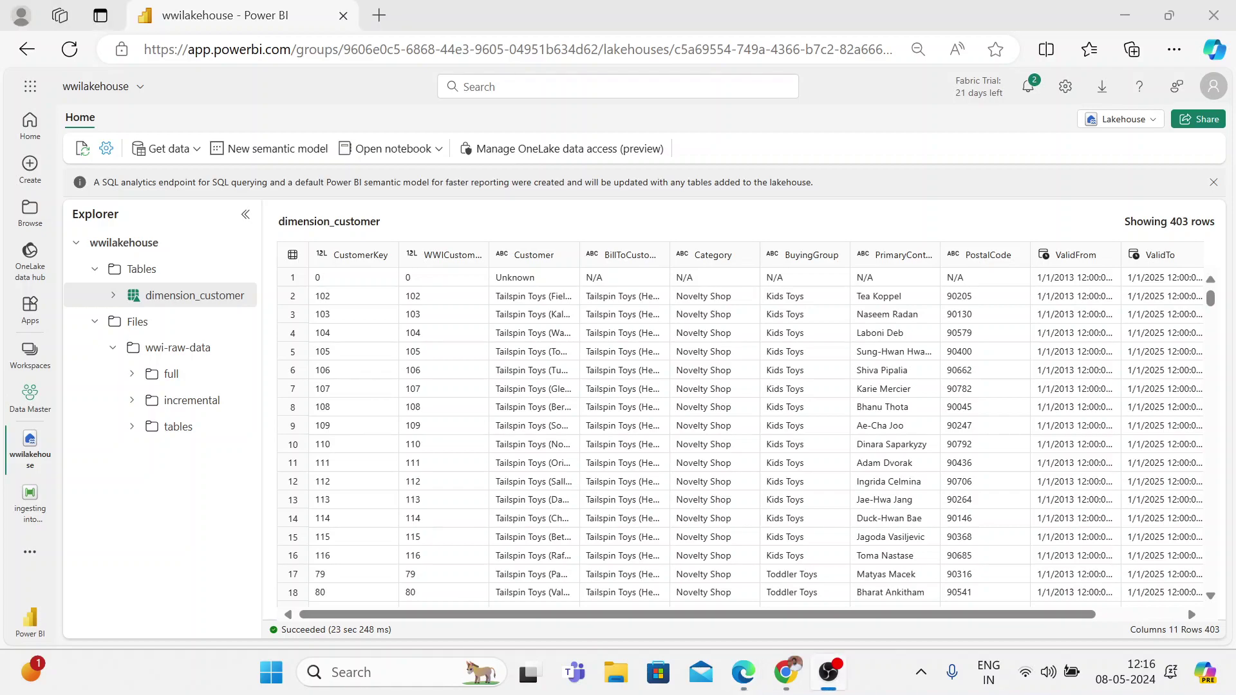